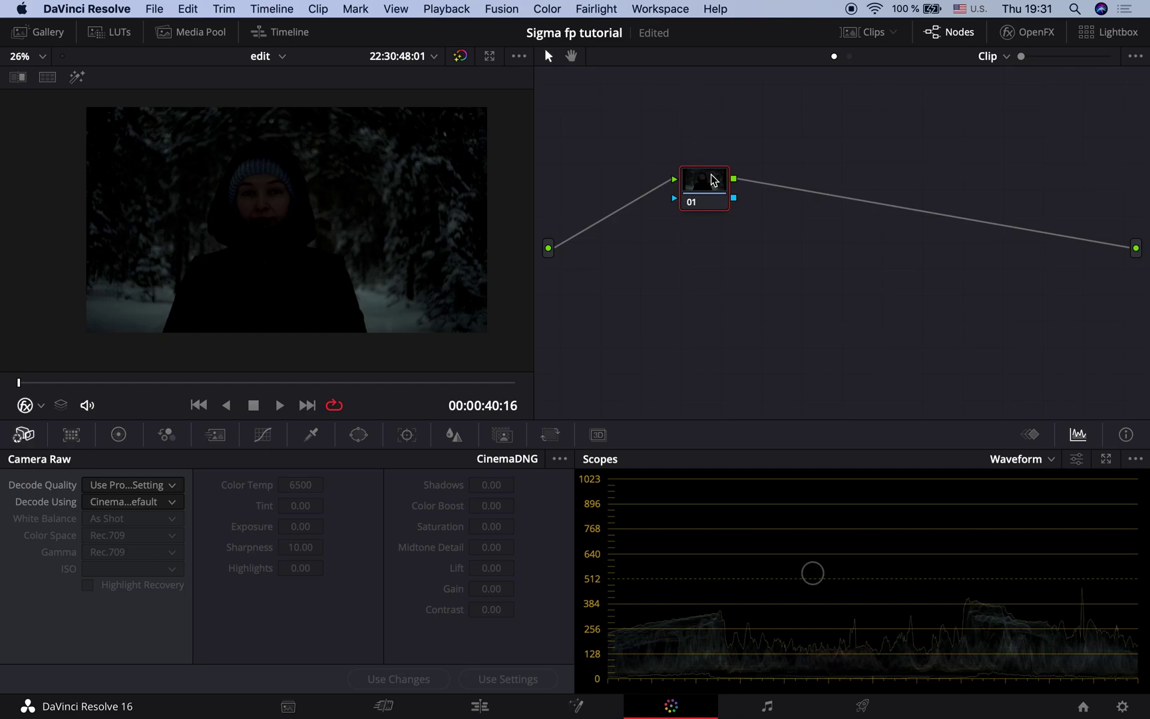
Move node 01 to the upper left of the node graph and Zoom to Fit the clip in the viewer.
drag(713, 179, 590, 144)
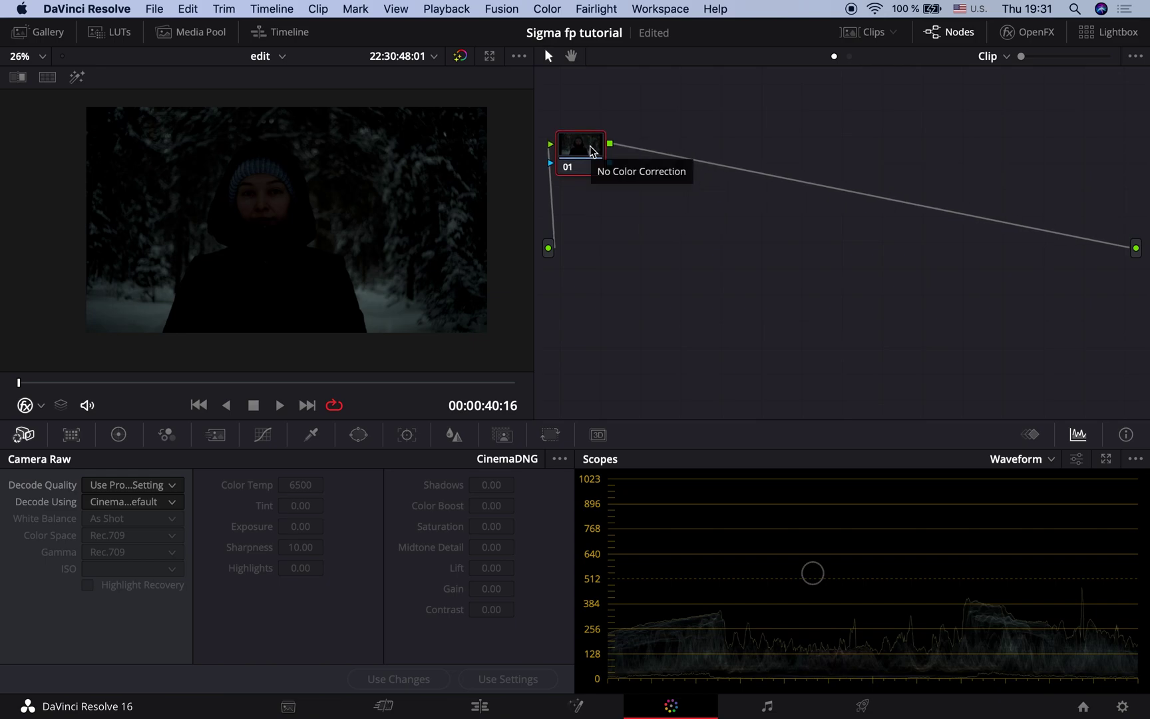
drag(591, 151, 589, 152)
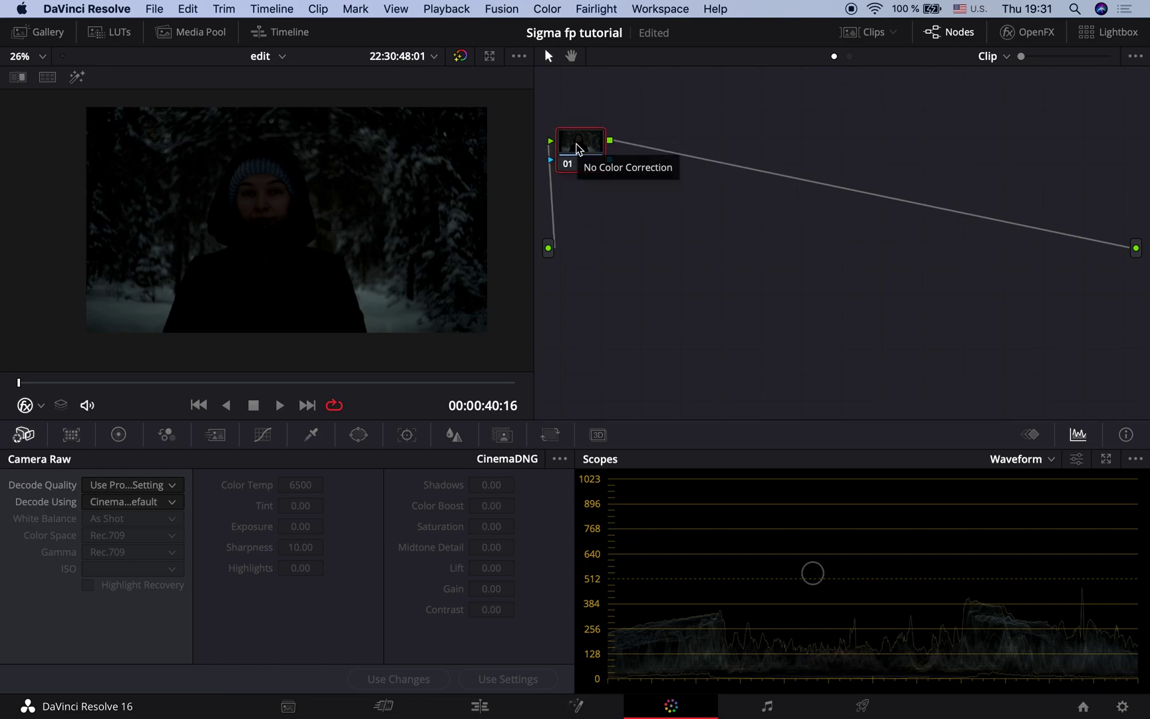
right_click(273, 204)
click(326, 388)
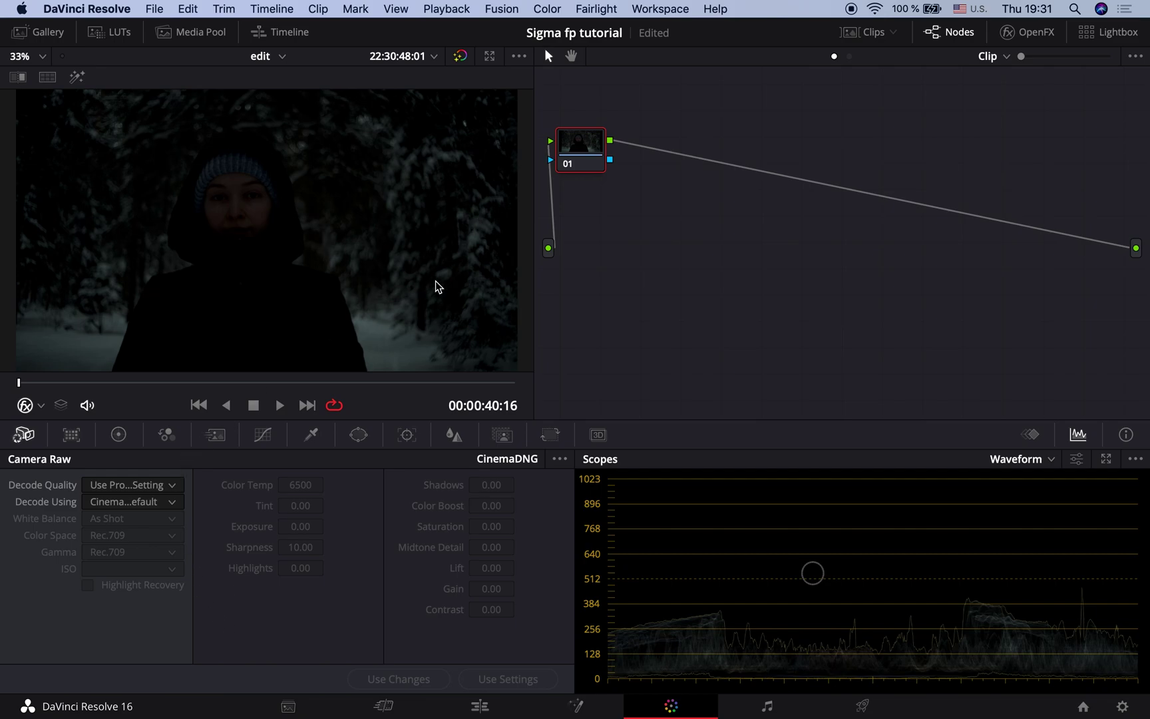
Decode raw using Clip, set exposure to 3.66, and use Blackmagic Design colour space and film gamma.
click(157, 503)
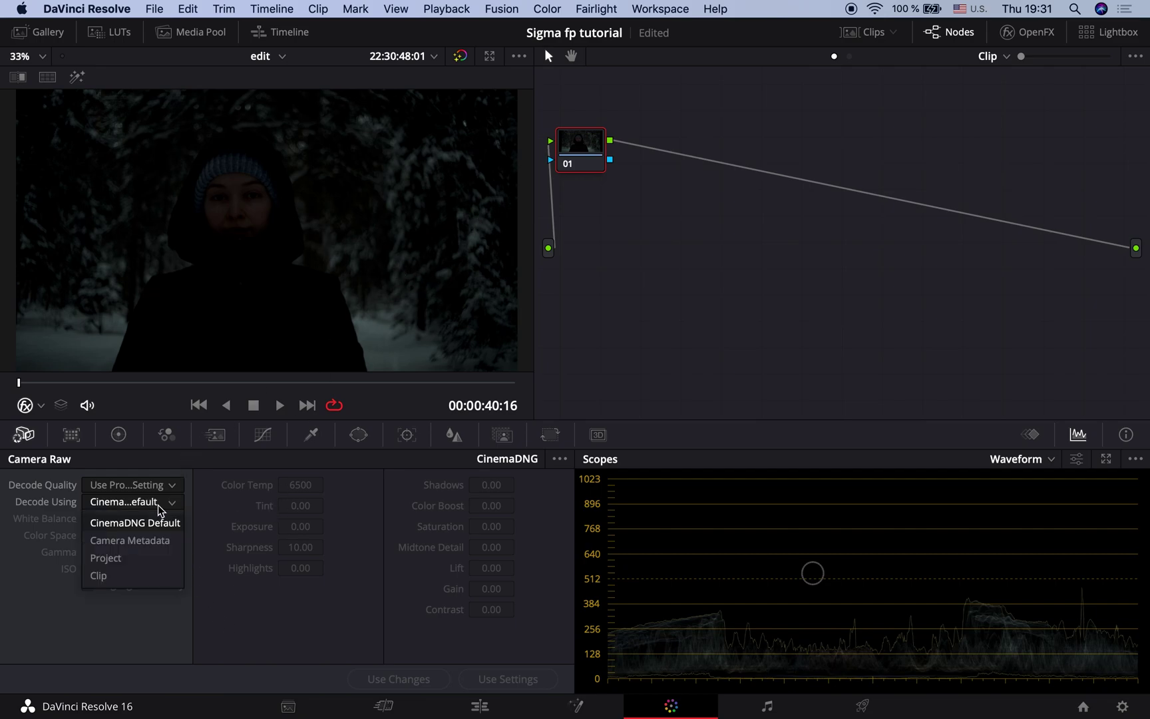
click(128, 577)
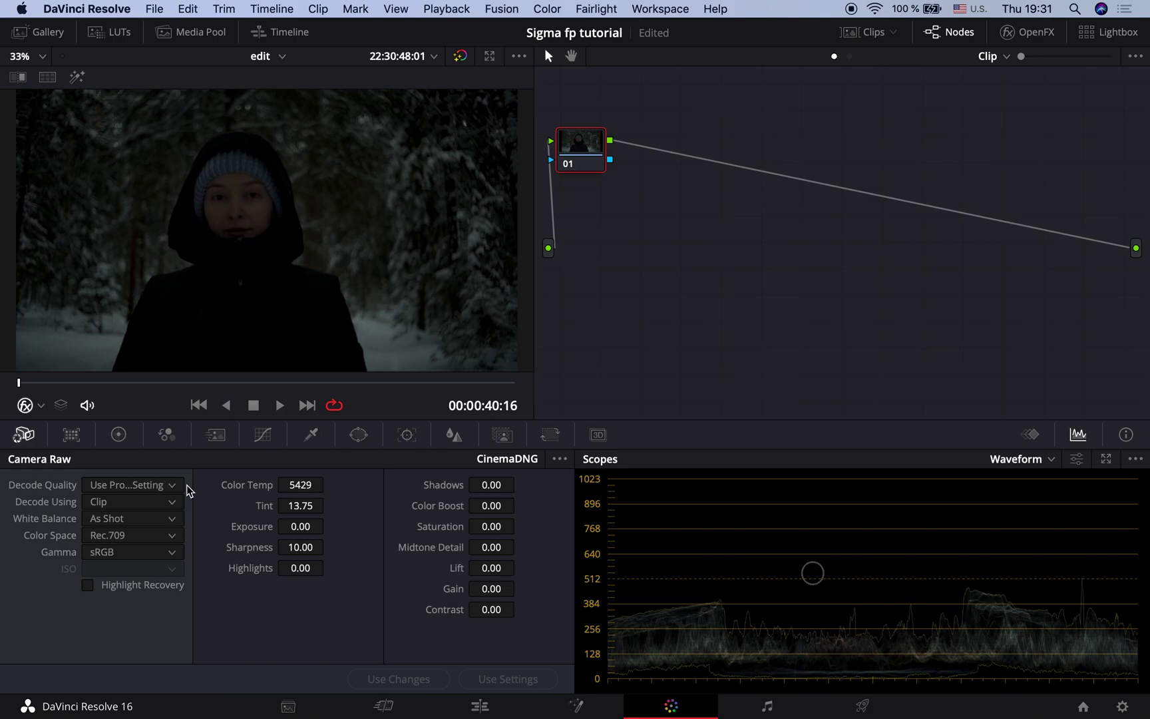
click(309, 526)
text(3.)
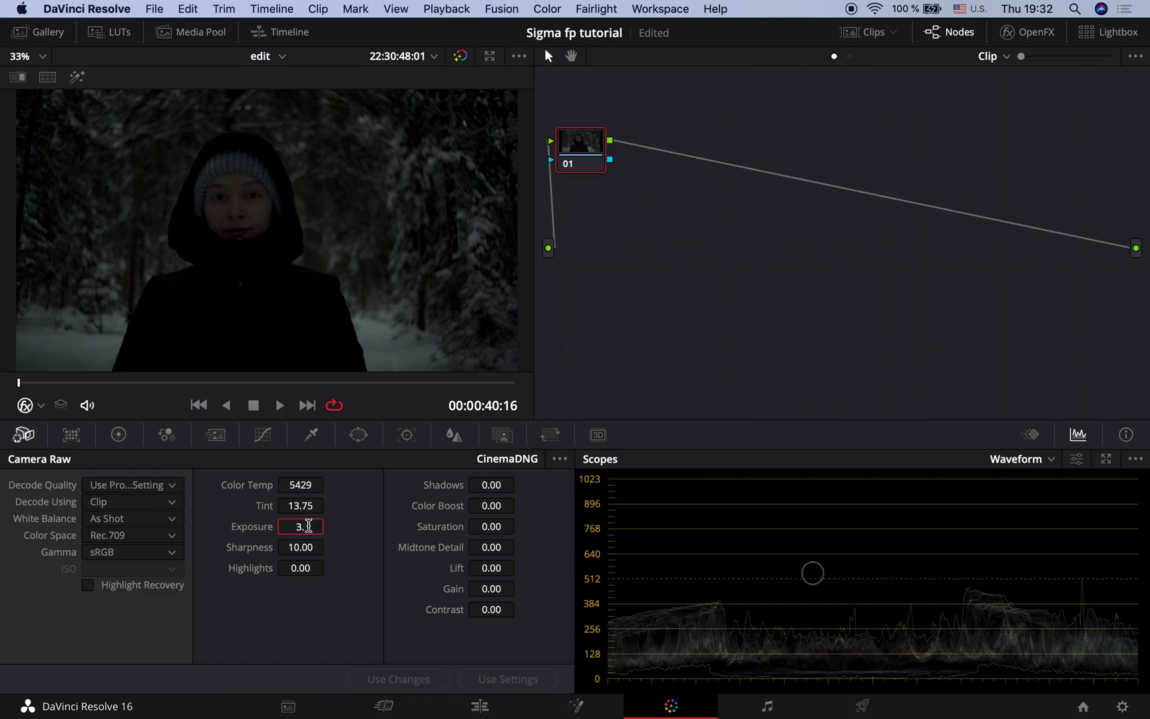
text(66)
key(Return)
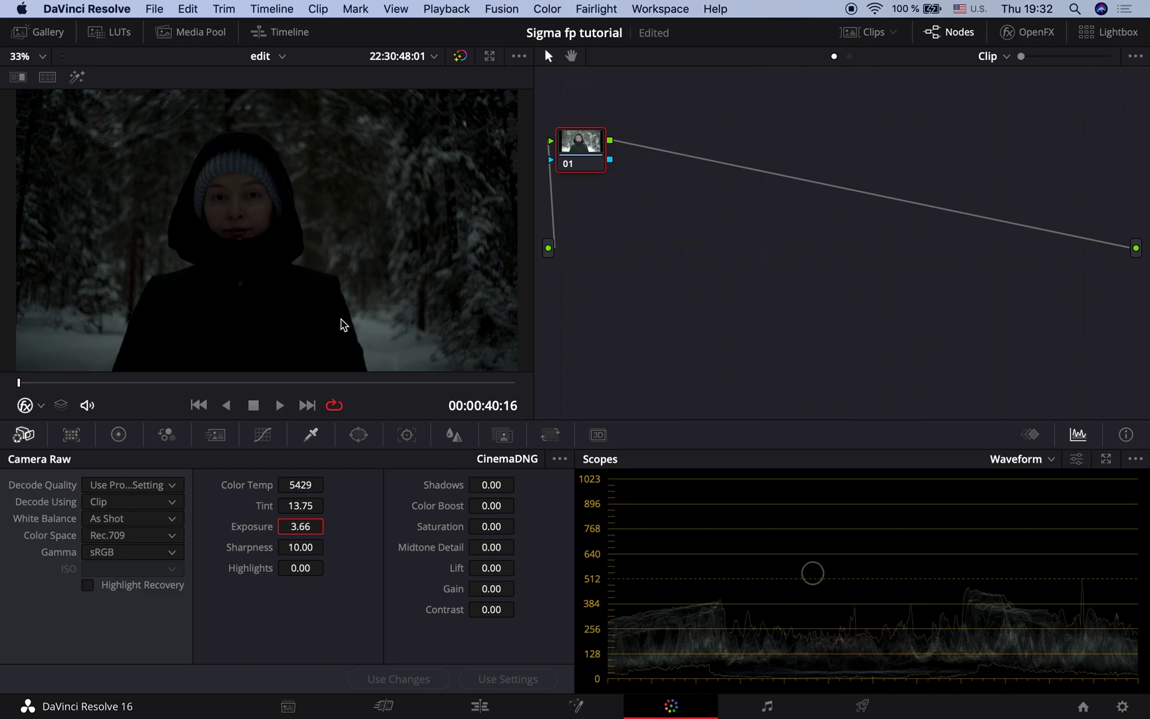
click(170, 536)
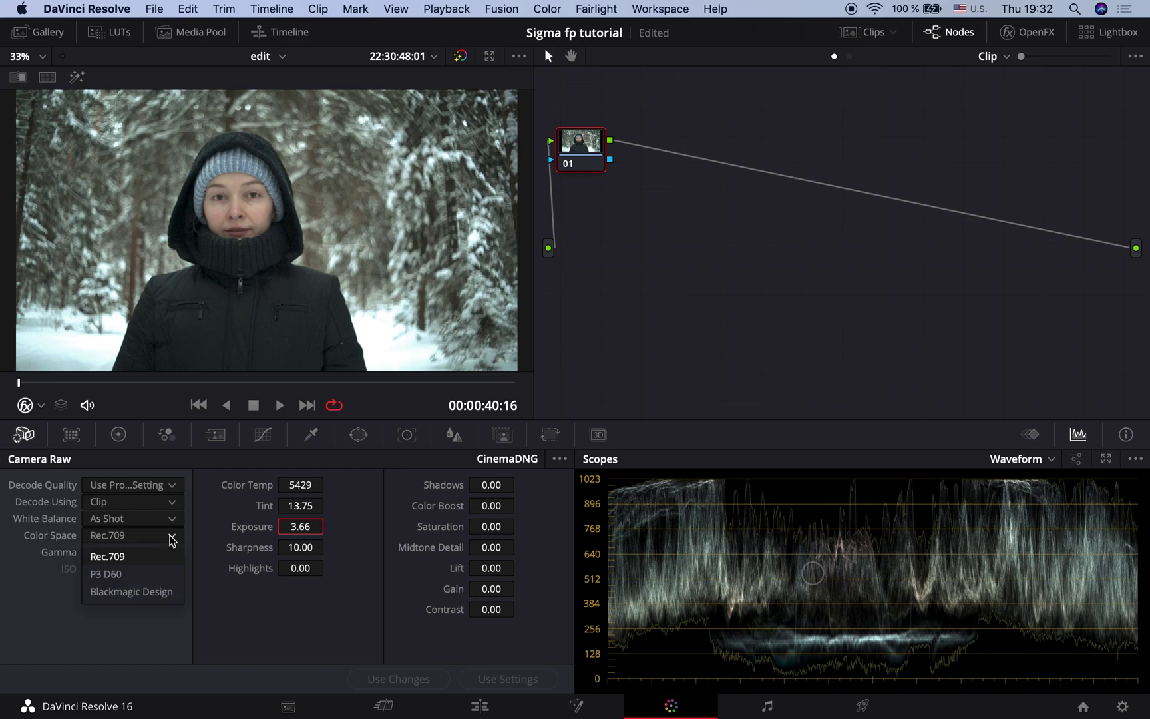
click(155, 593)
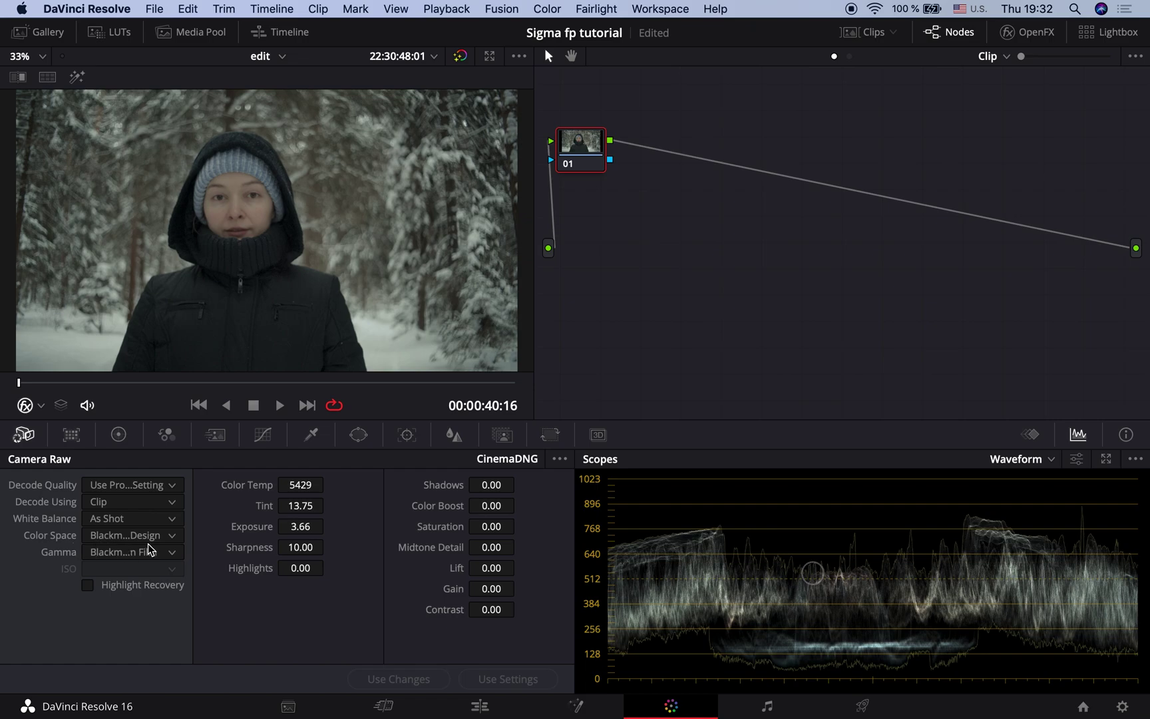
click(174, 553)
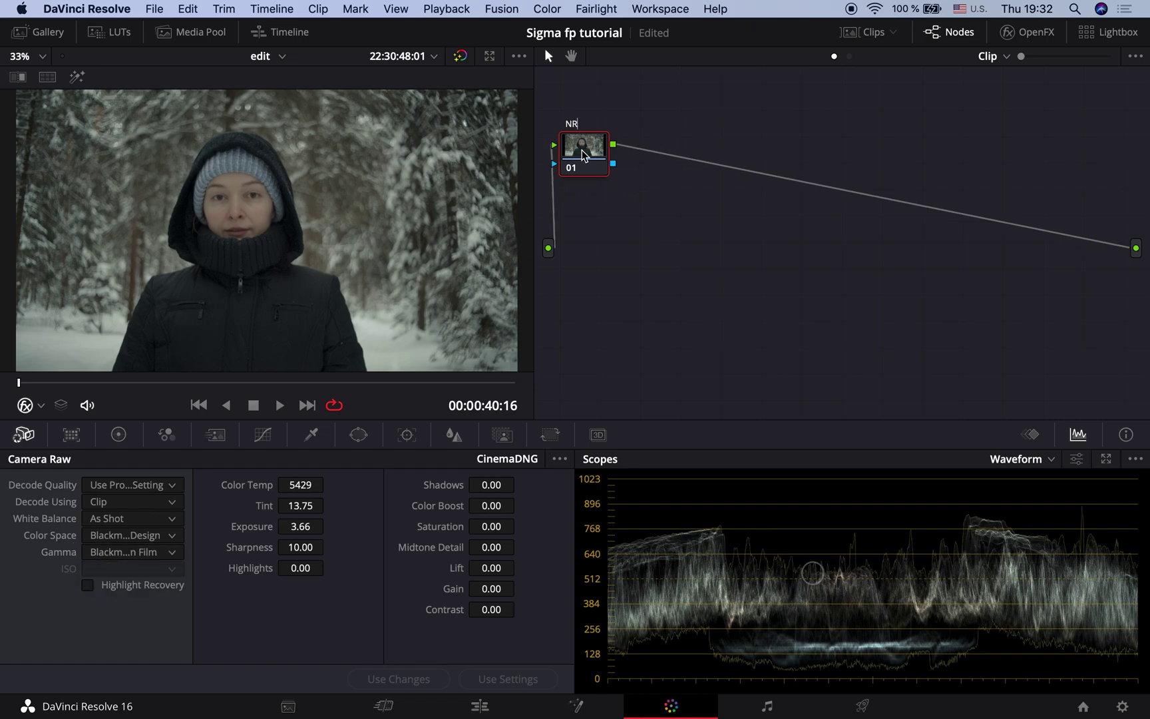
Label node 01 'NR', add two serial nodes with Alt+S, and name node 02 'adj'.
key(Return)
key(alt+s)
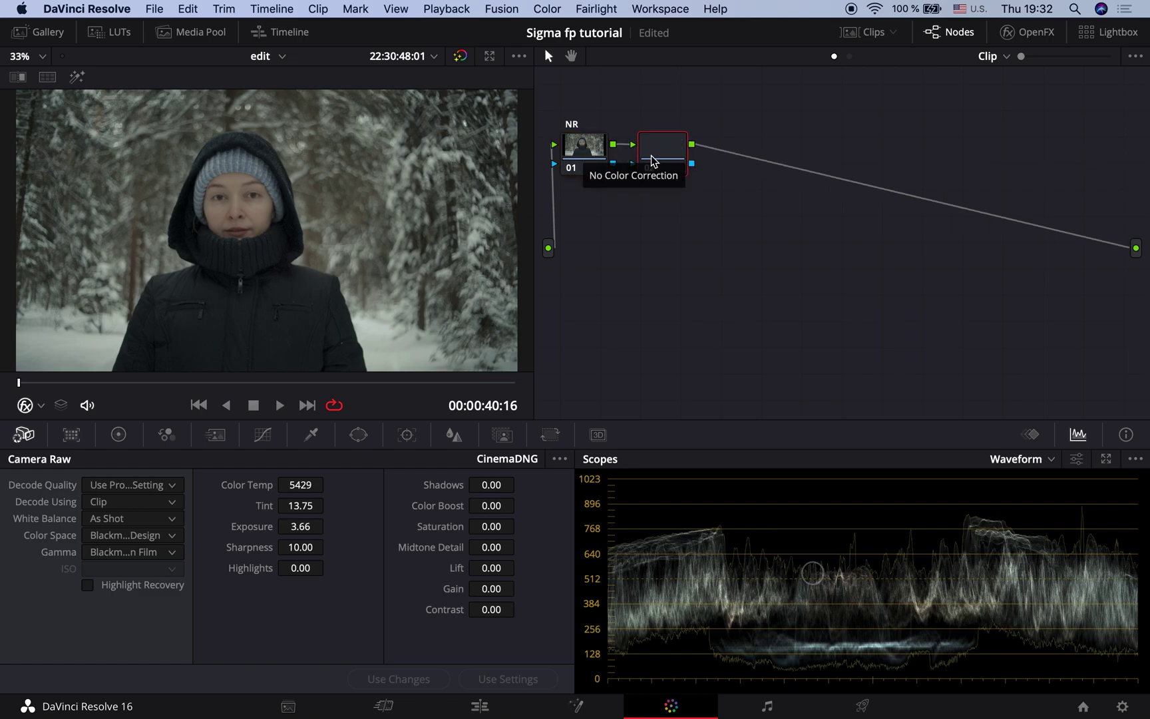
key(alt+s)
click(669, 157)
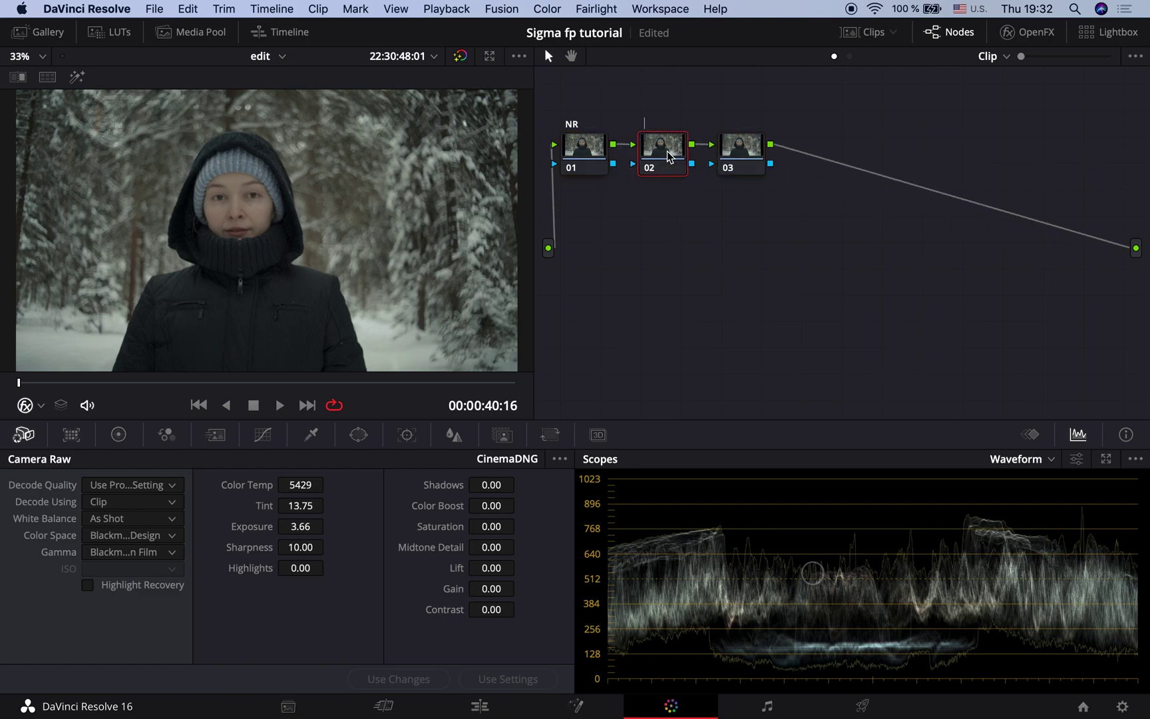
click(645, 128)
text(adj)
click(732, 155)
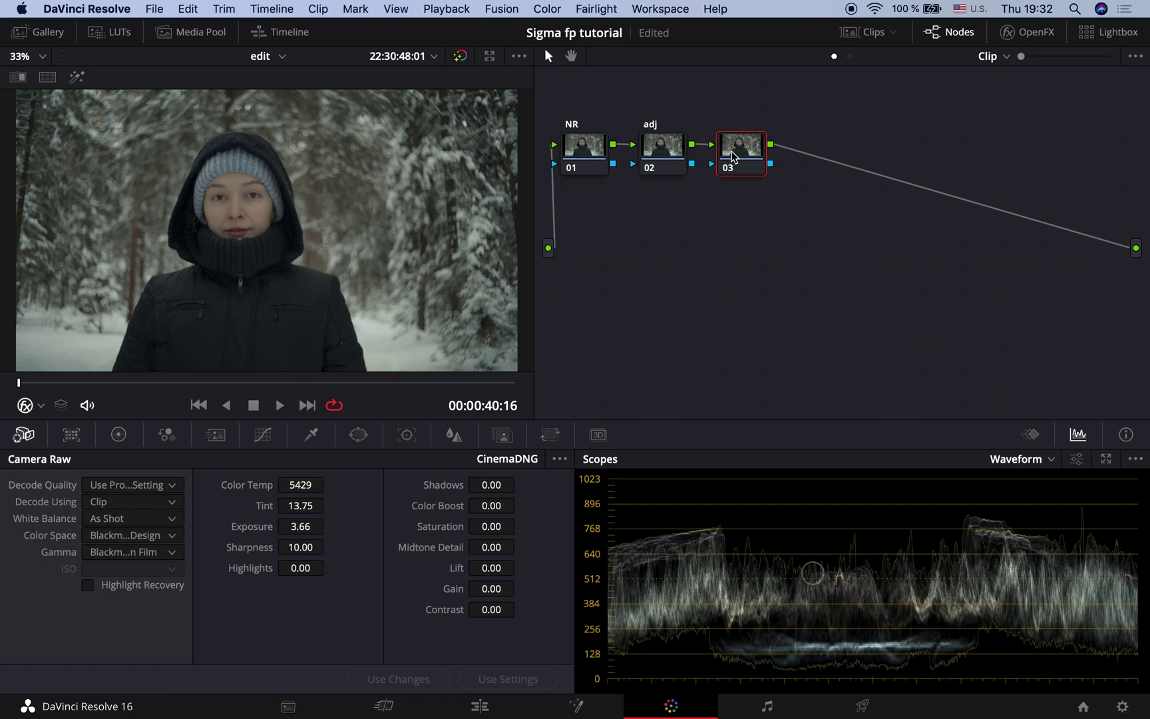
Label node 03 'CT' and apply the Color Space Transform OpenFX effect to it.
click(1027, 31)
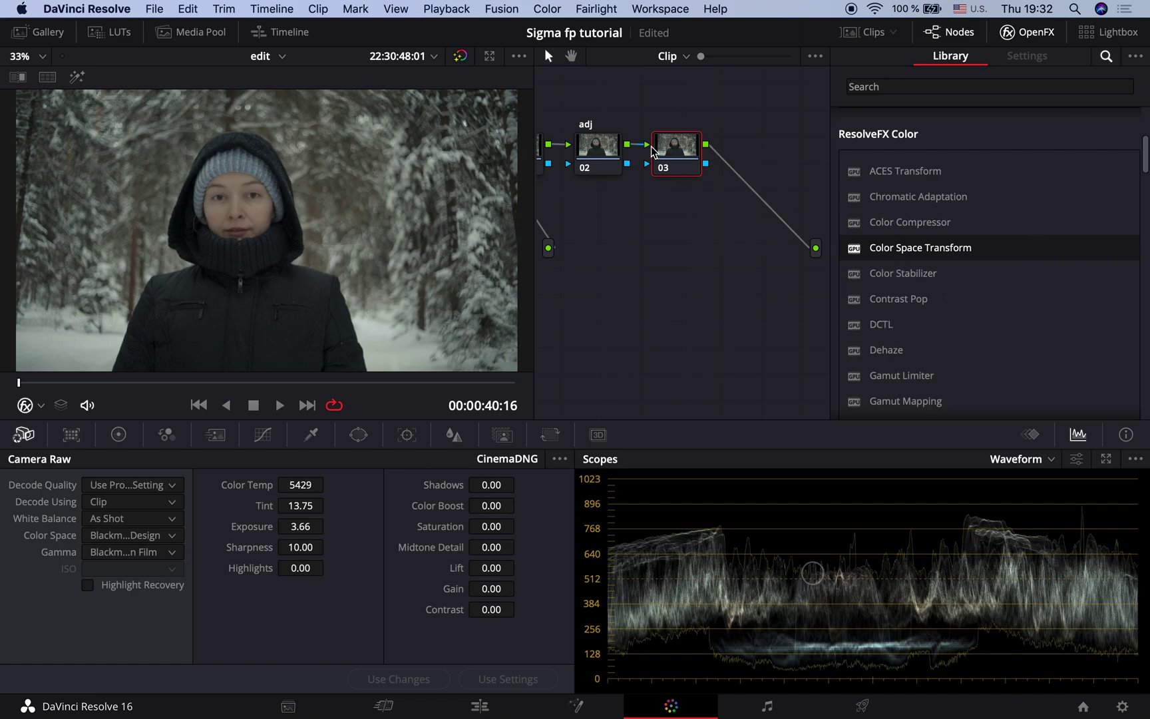
text(CT)
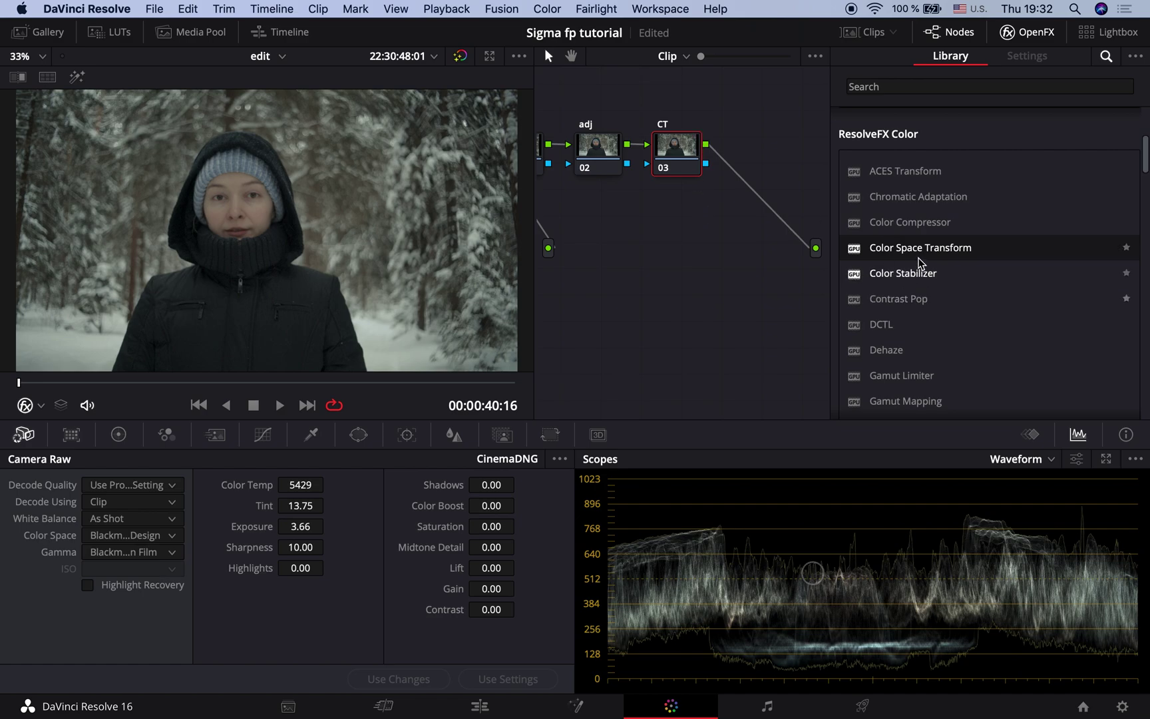
drag(922, 251, 678, 150)
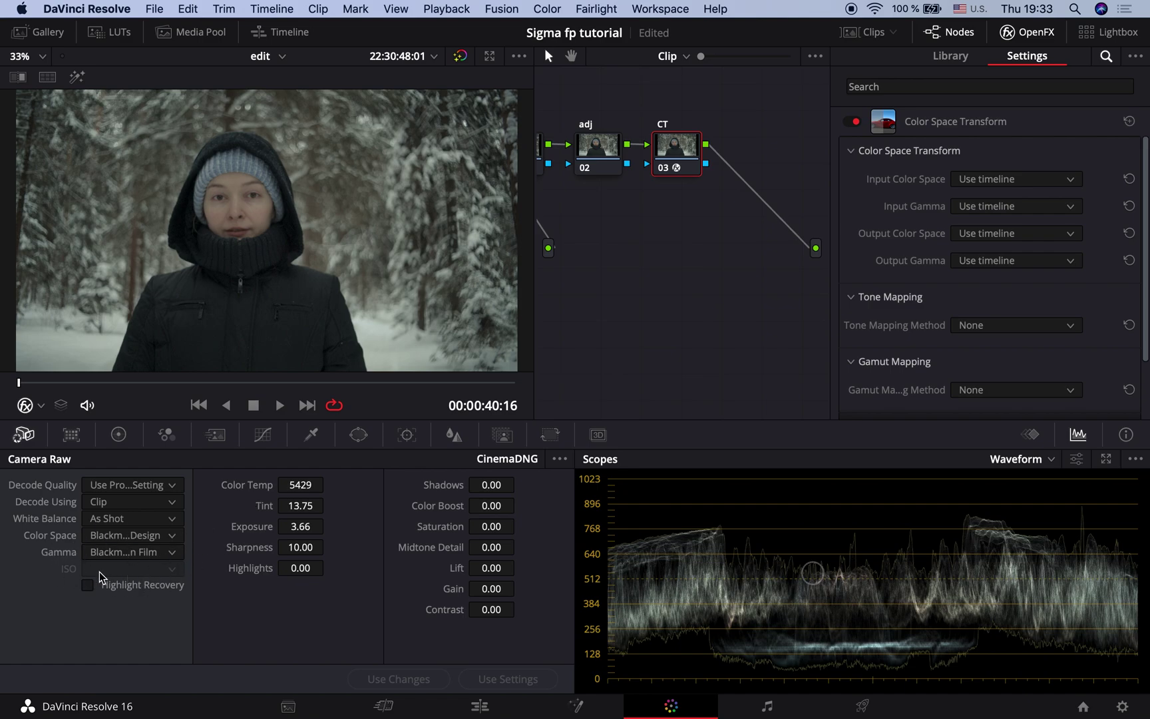
Set the transform's output colour space and output gamma to Rec.709.
click(1070, 234)
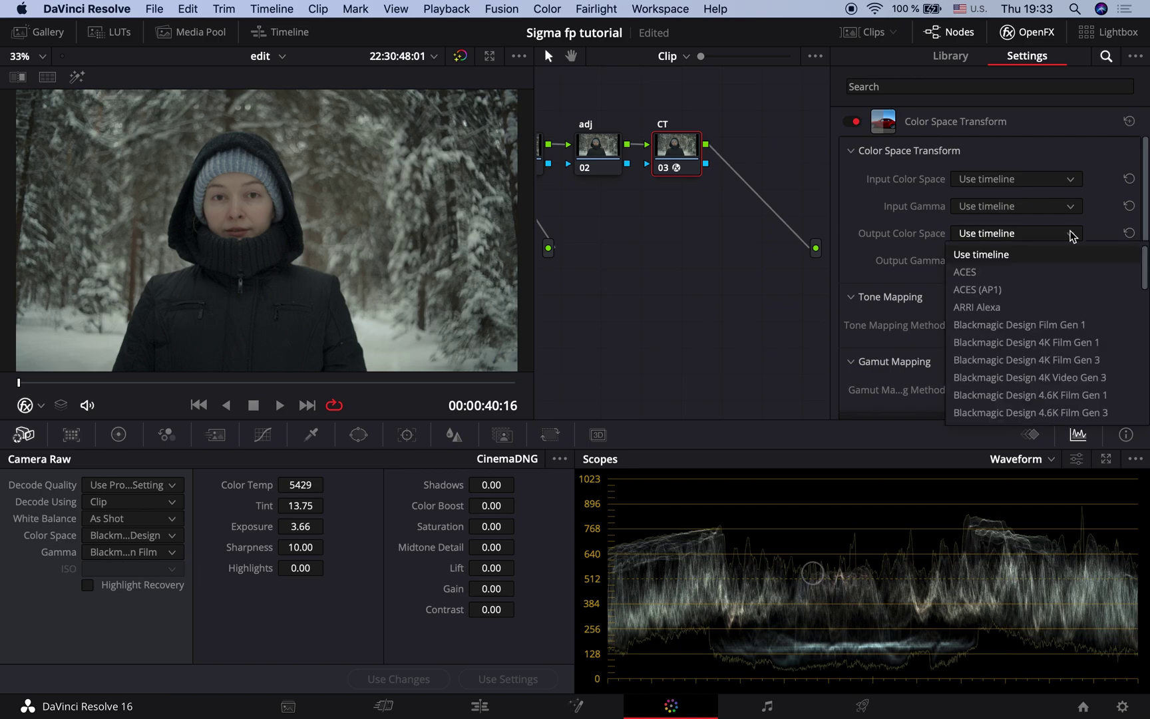
scroll(1067, 323, down, 10)
scroll(1066, 324, down, 1)
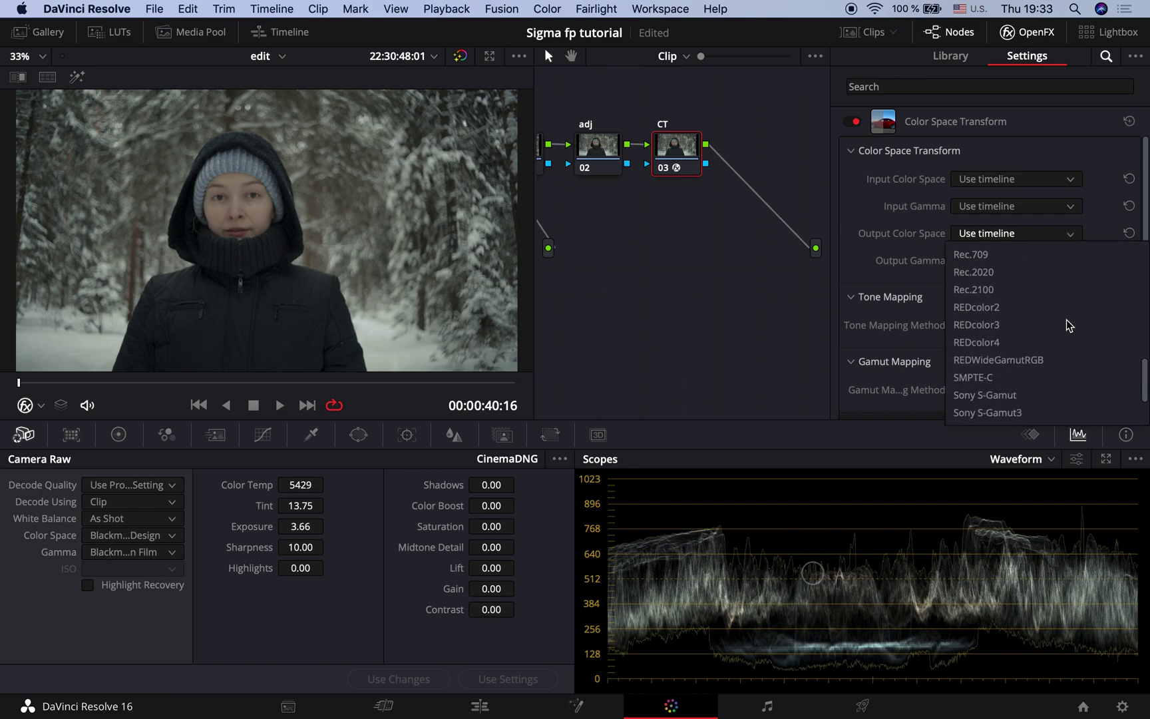
click(1042, 256)
click(1042, 261)
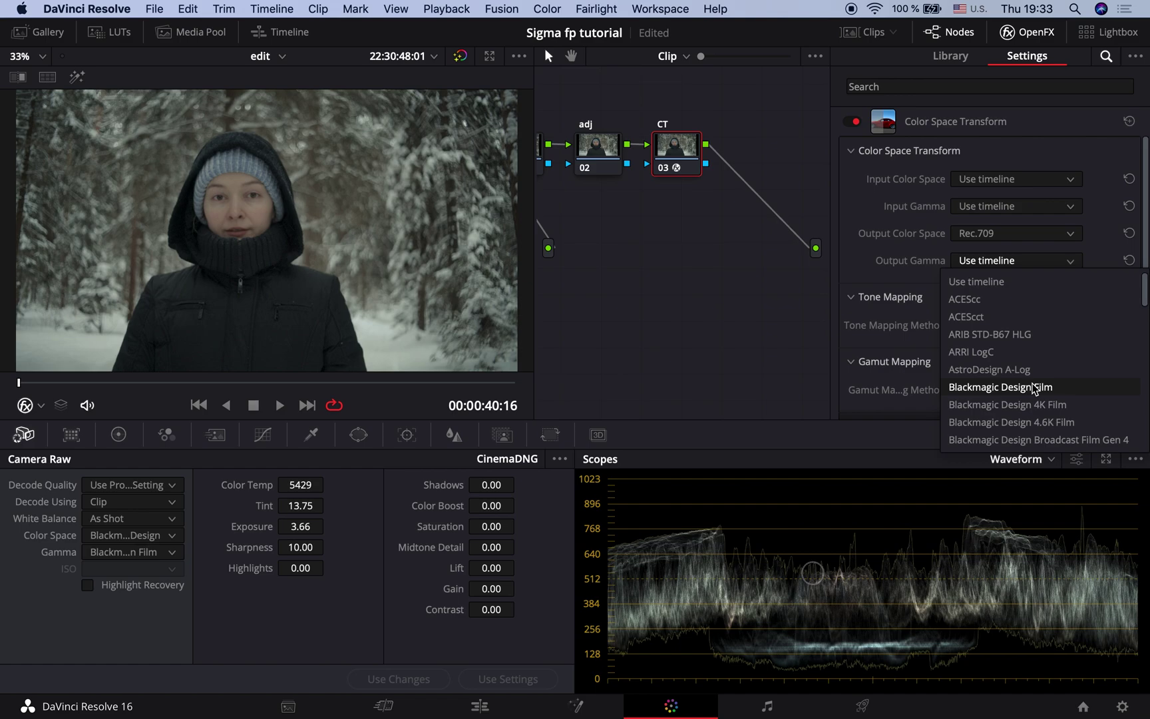
scroll(1034, 385, down, 15)
click(1020, 336)
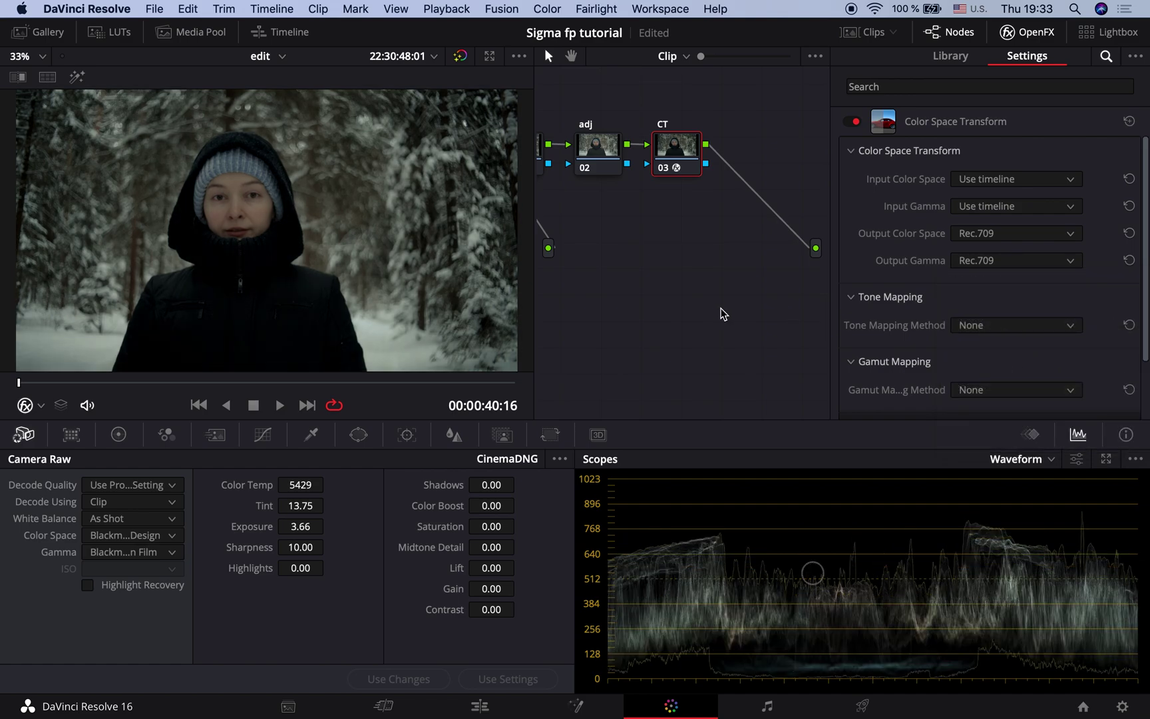
Set input to Blackmagic Design Film Gen 1 / Blackmagic Design Film, with Luminance Mapping tone mapping.
click(1065, 181)
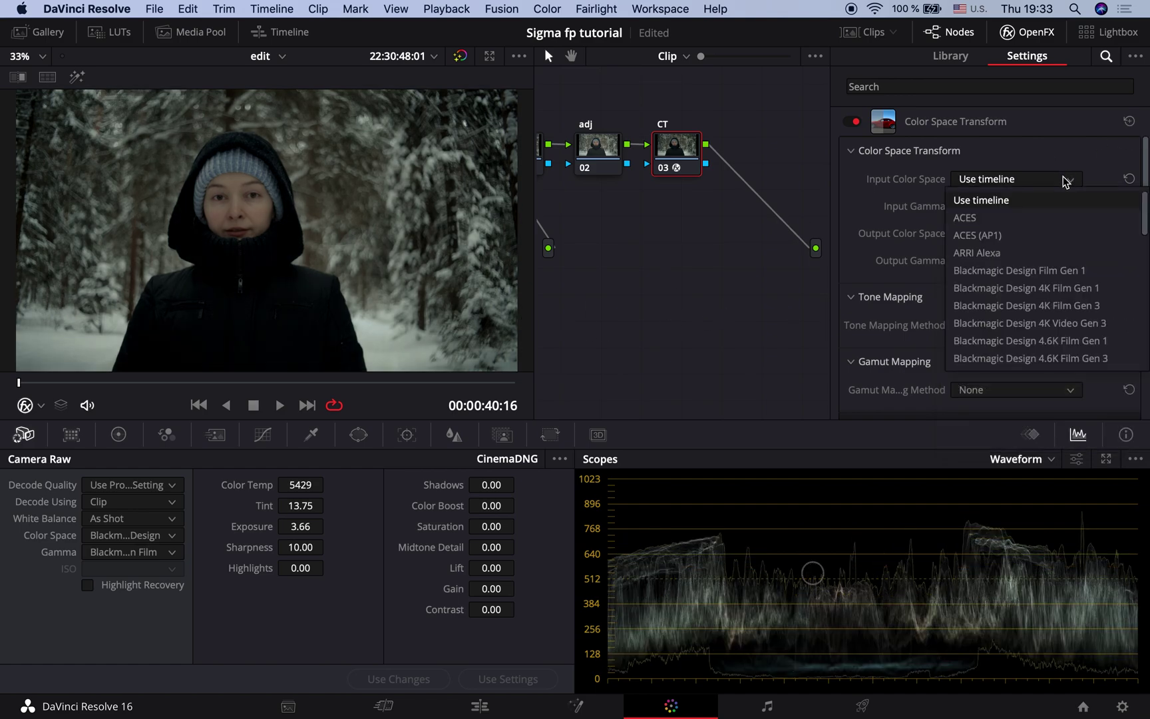
click(1055, 271)
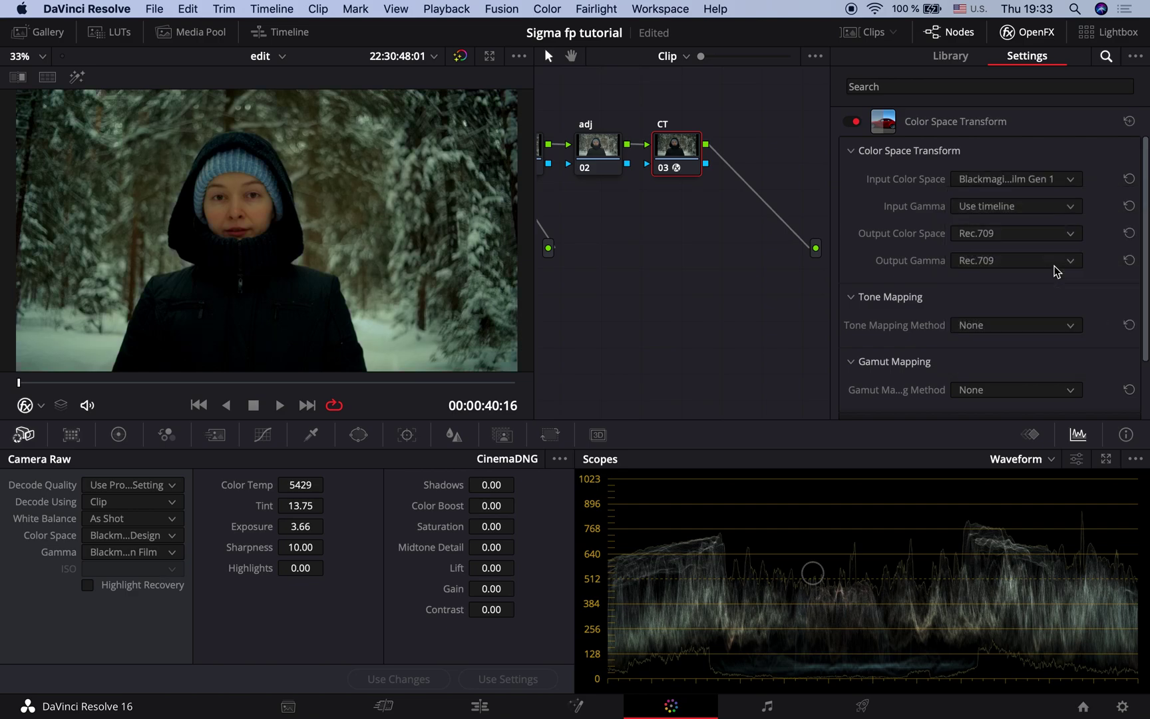
click(1067, 206)
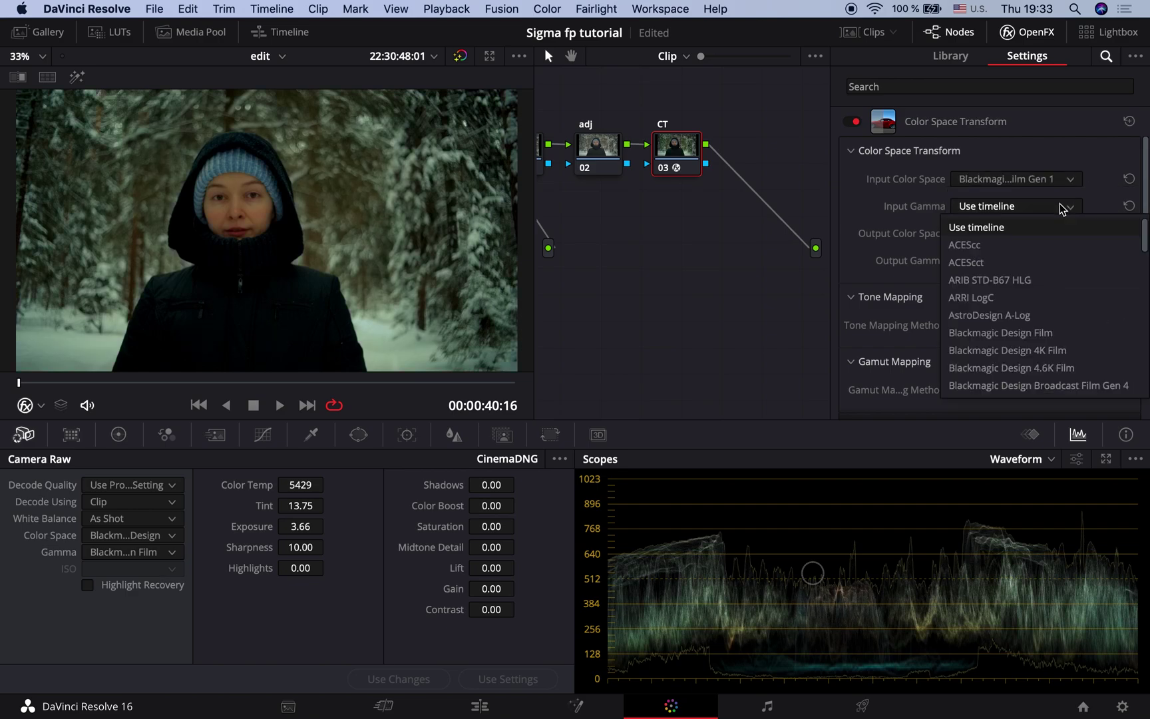
click(1042, 332)
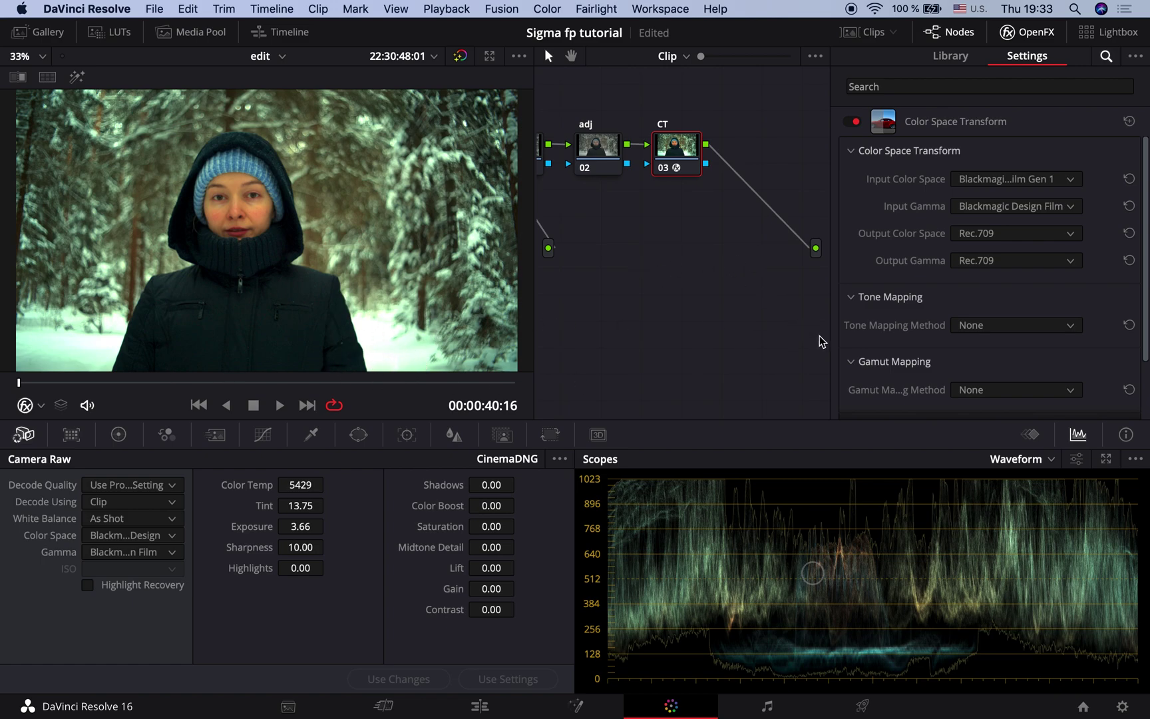
scroll(877, 334, down, 2)
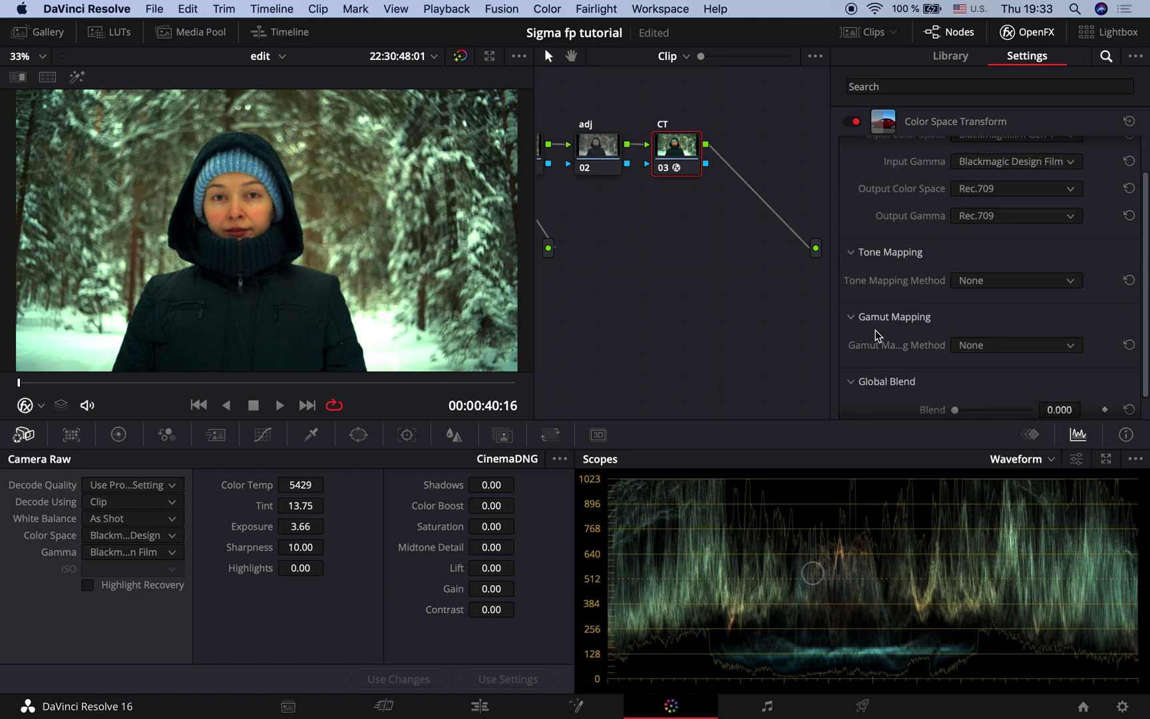
click(1066, 284)
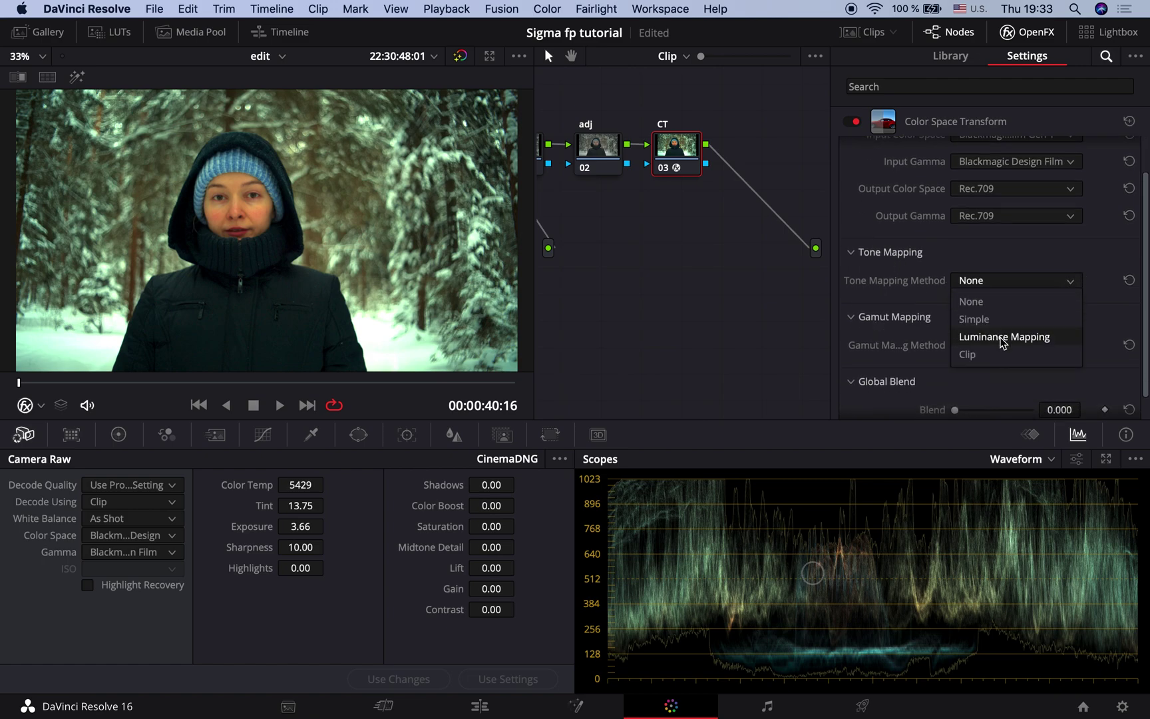
click(1001, 337)
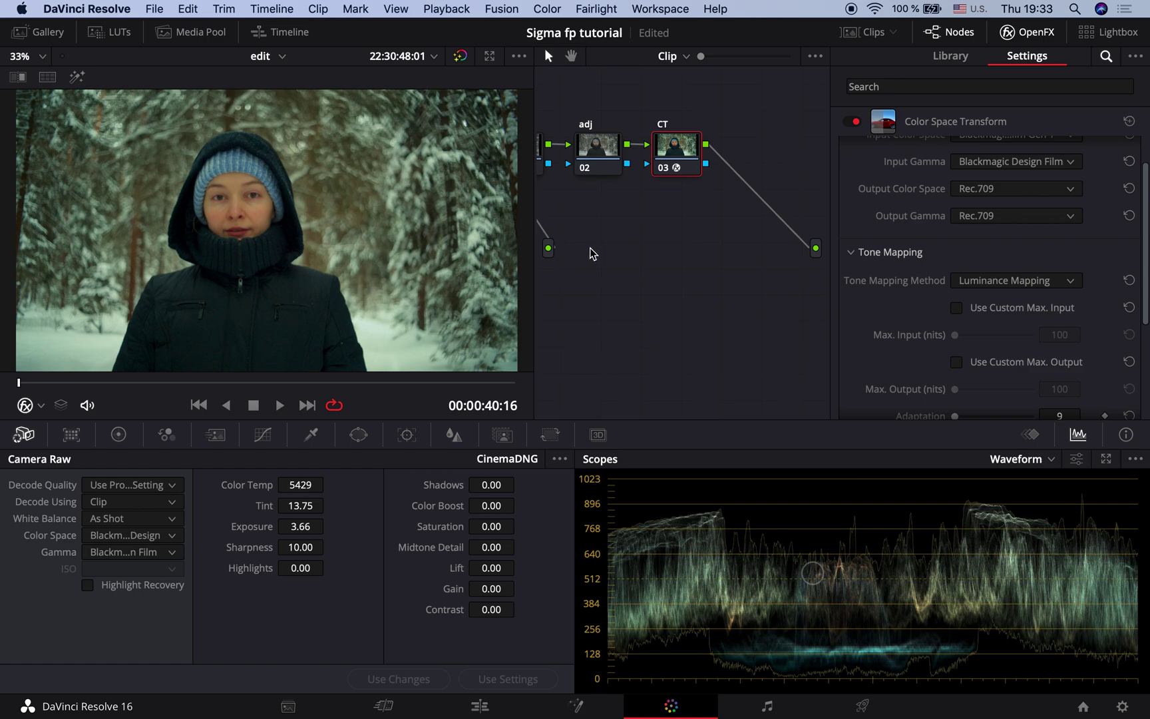
Close the effects panel, shift the CT node right, and select the adj node.
click(1018, 34)
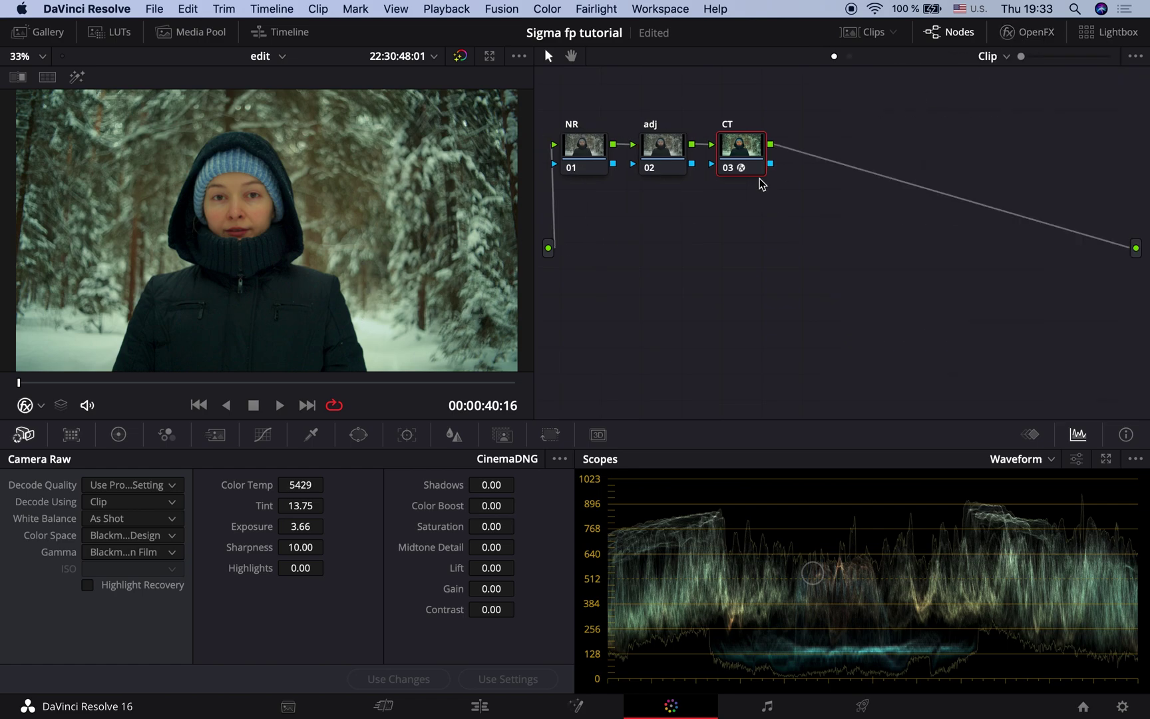
drag(744, 160, 771, 160)
click(676, 151)
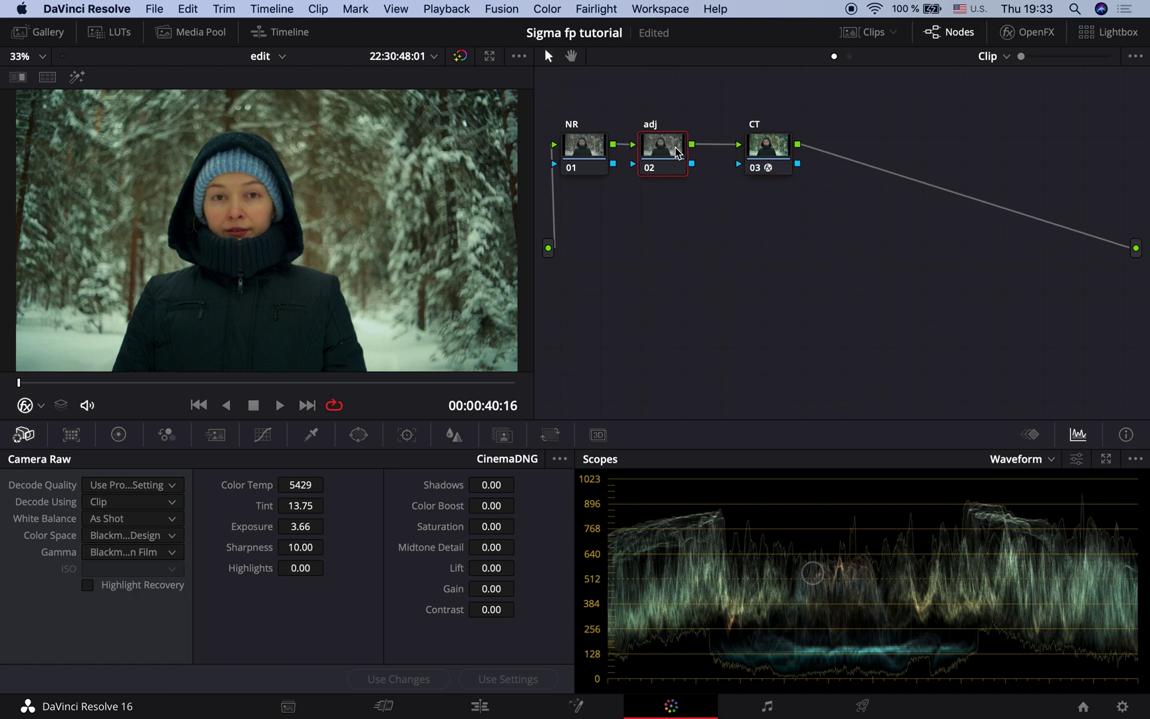
drag(677, 152, 684, 151)
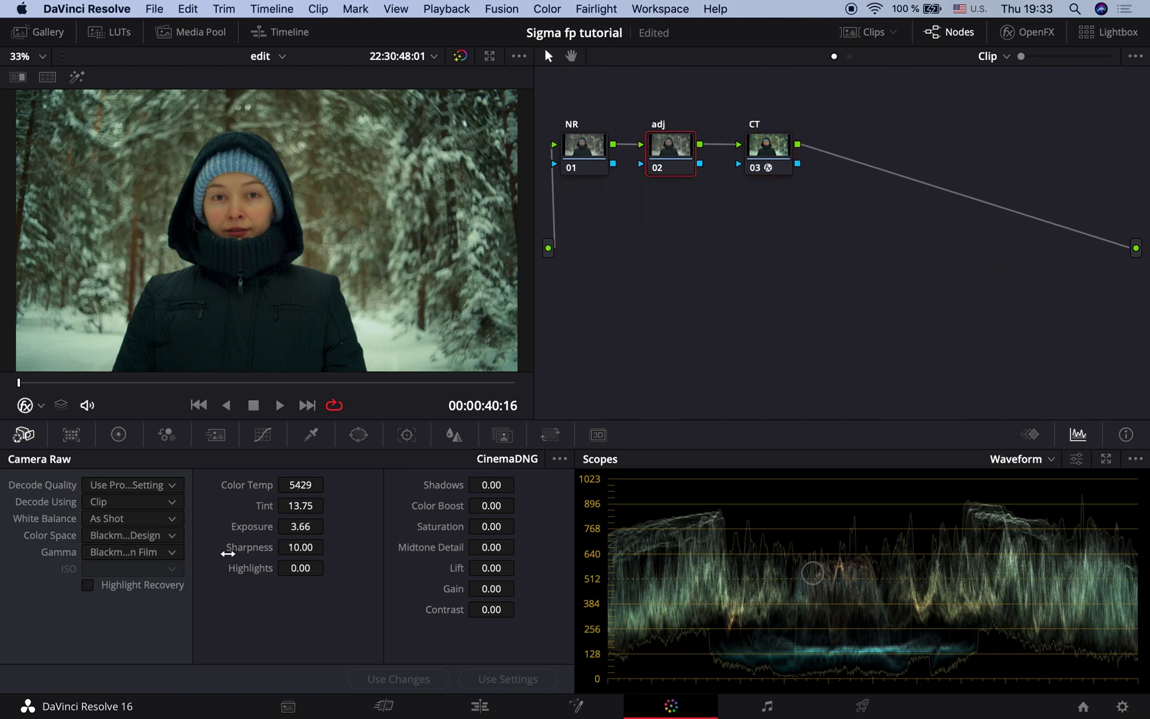
Sample white balance from a neutral spot on the face, giving Temp -398.4 and Tint 9.56.
click(118, 434)
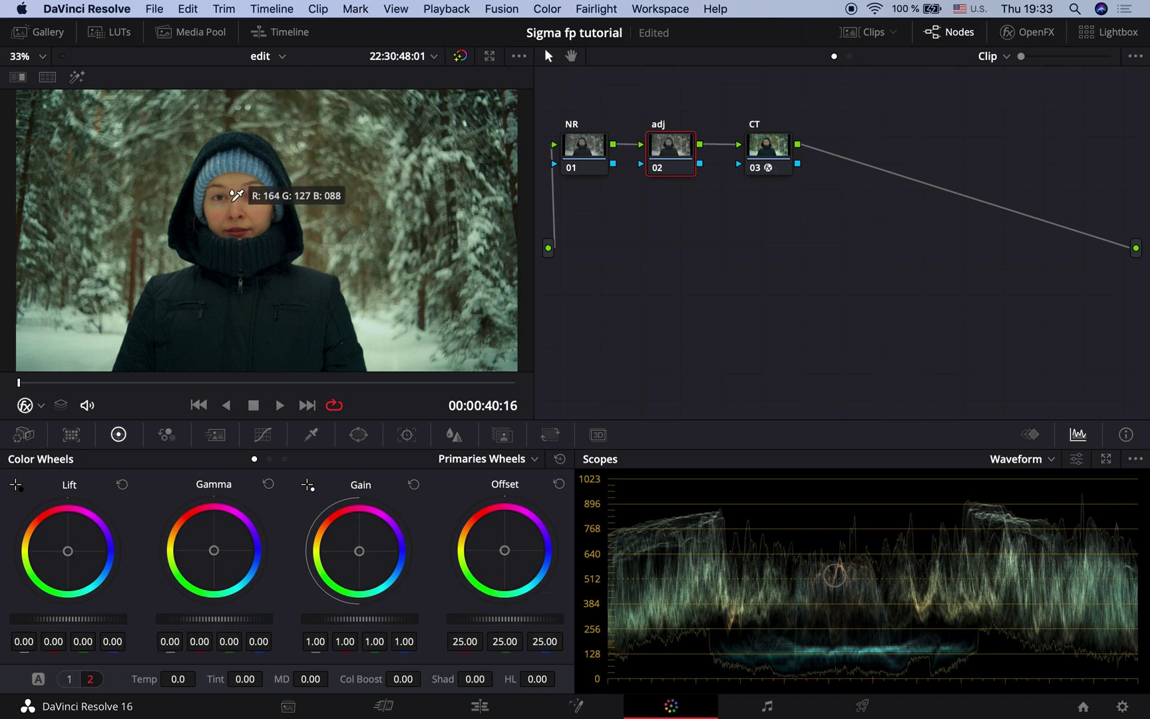
scroll(232, 207, up, 3)
scroll(233, 208, up, 1)
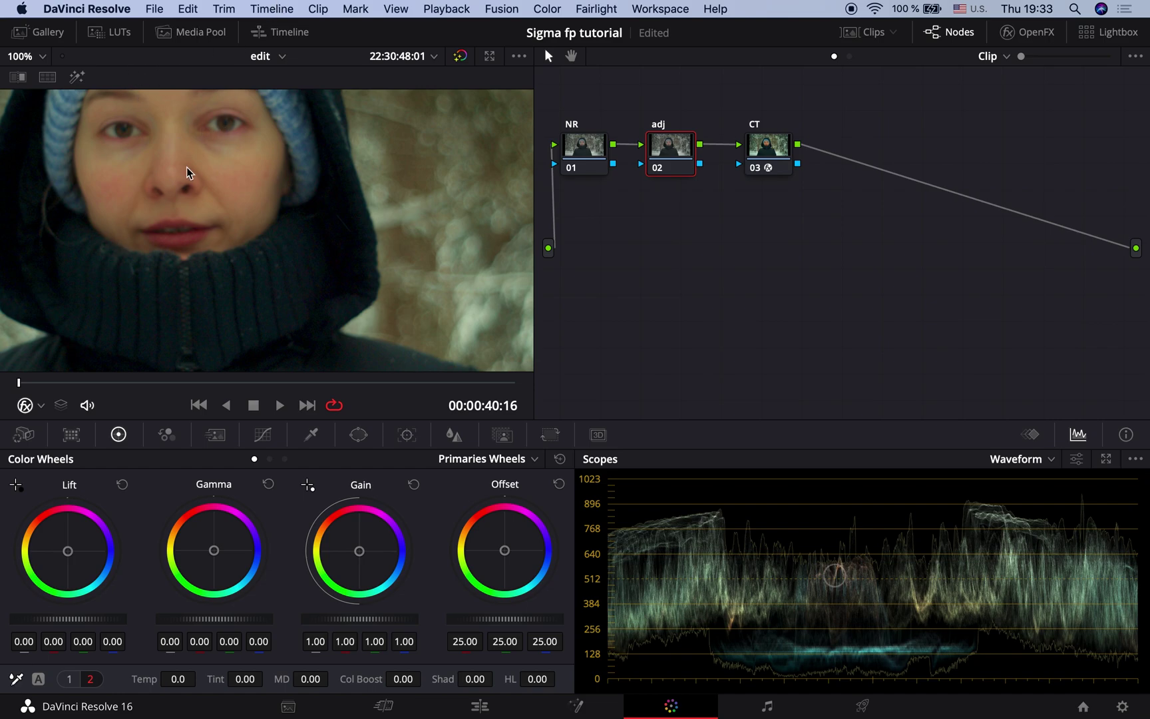
click(16, 678)
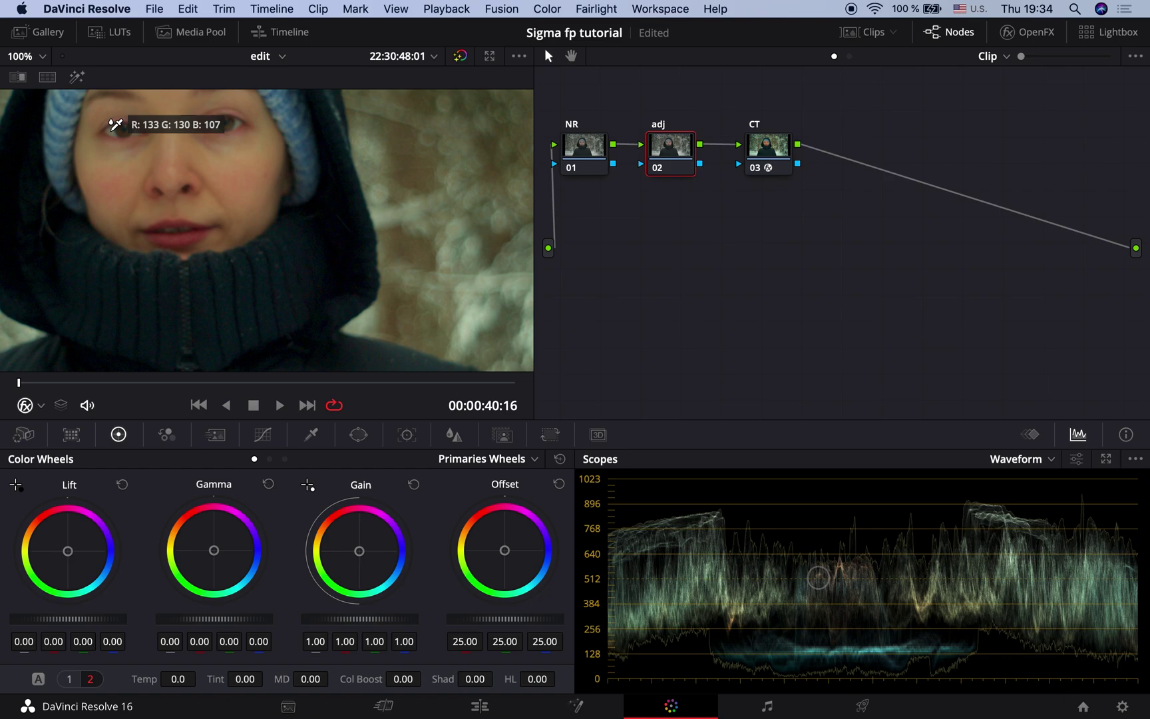
click(111, 133)
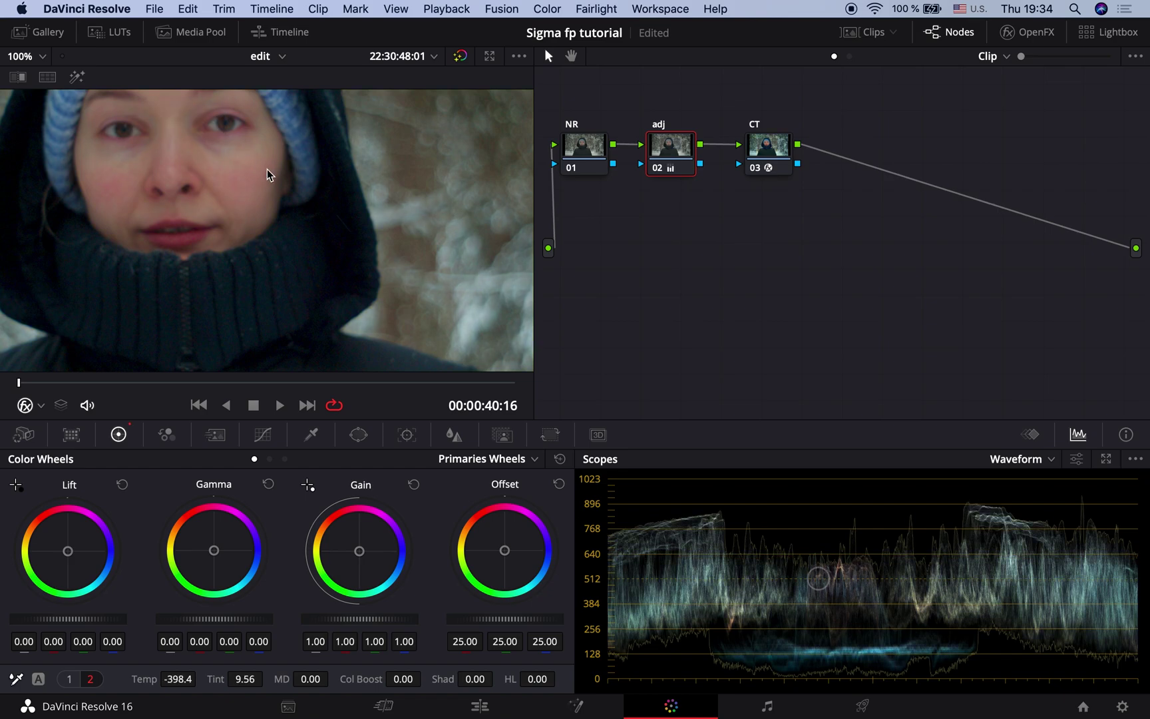
scroll(267, 174, down, 6)
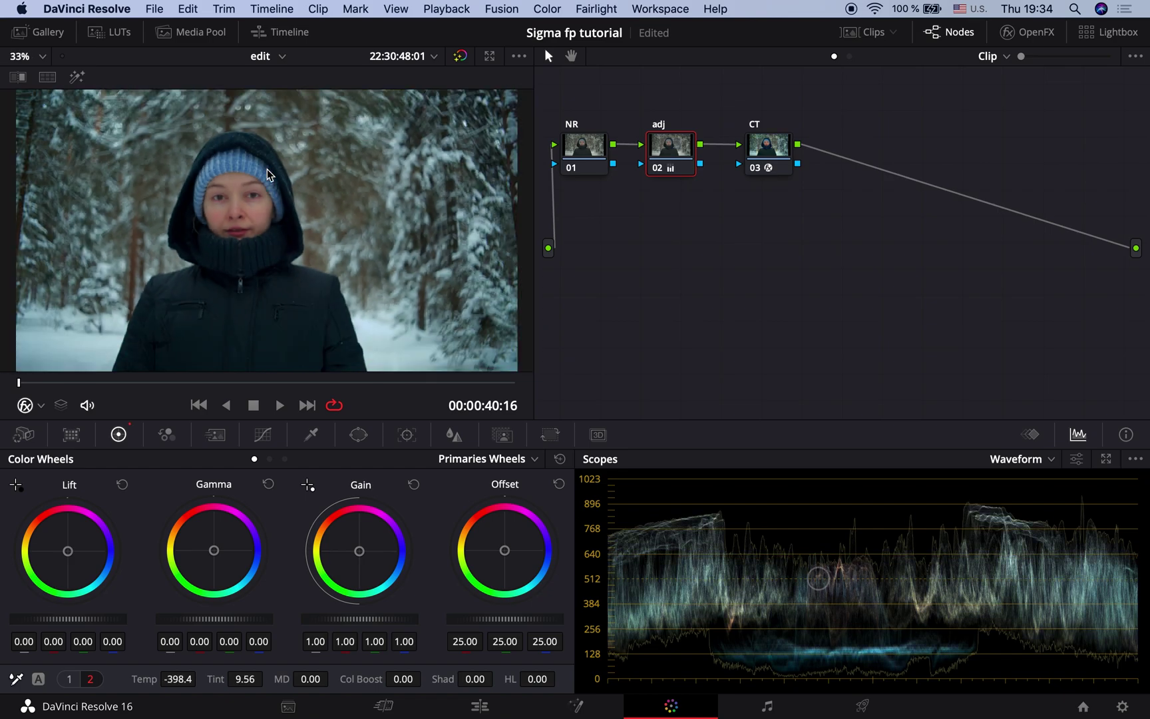
scroll(267, 174, up, 1)
scroll(267, 174, down, 1)
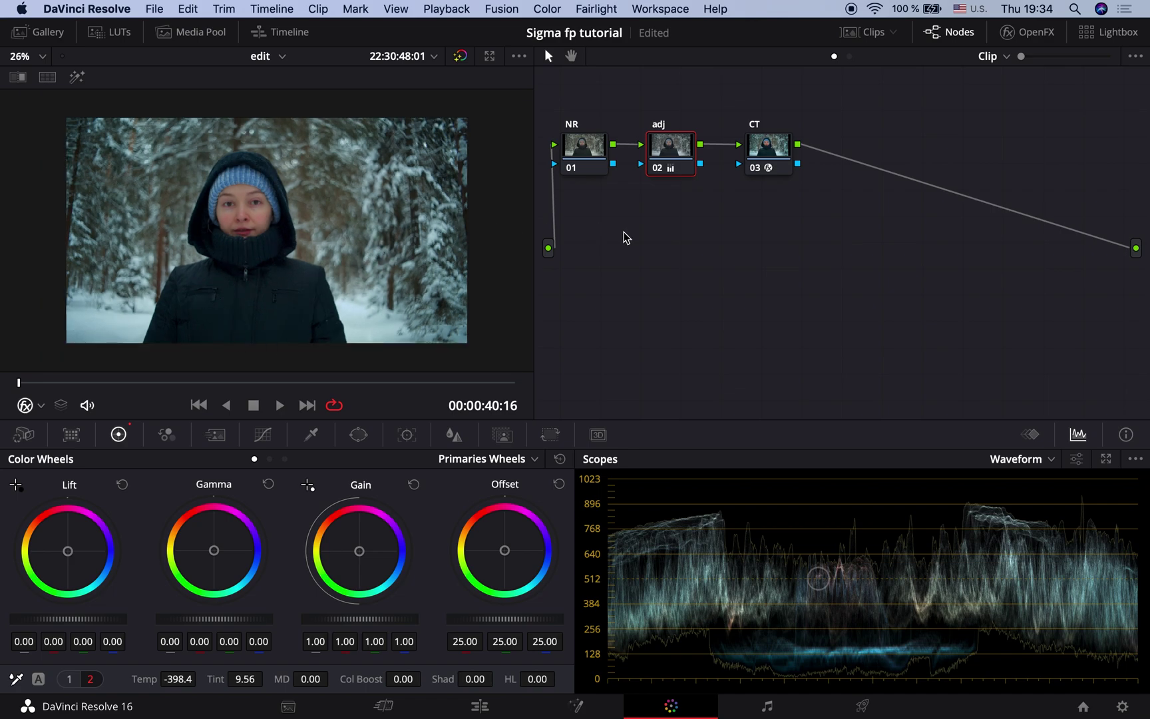
Add a serial node after CT, place it near the output, and label it 'FC'.
mouse_move(769, 143)
mouse_down()
mouse_move(812, 153)
mouse_move(768, 149)
mouse_up()
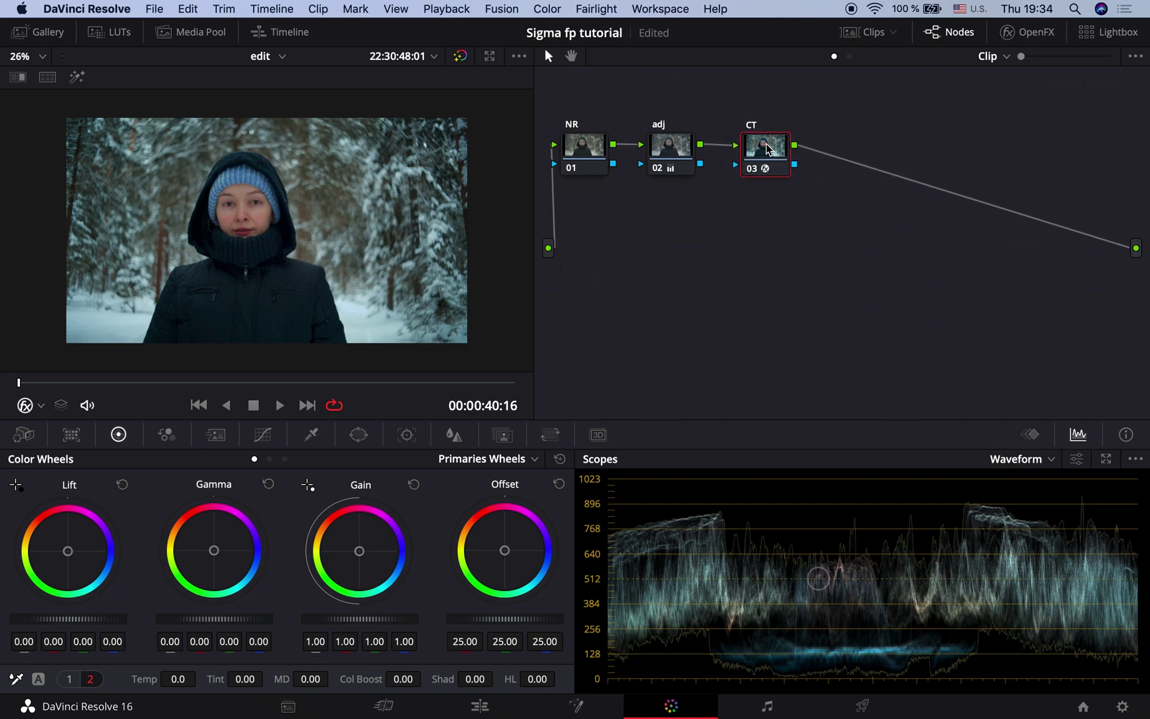
key(alt+s)
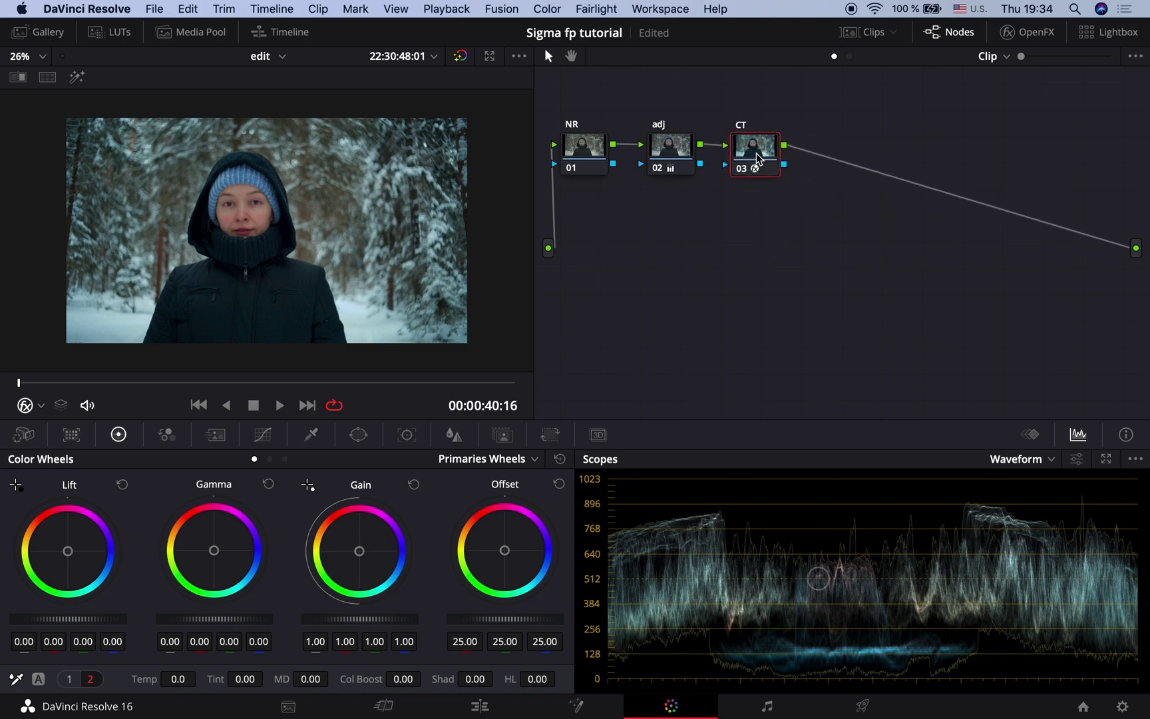
drag(819, 152, 1024, 149)
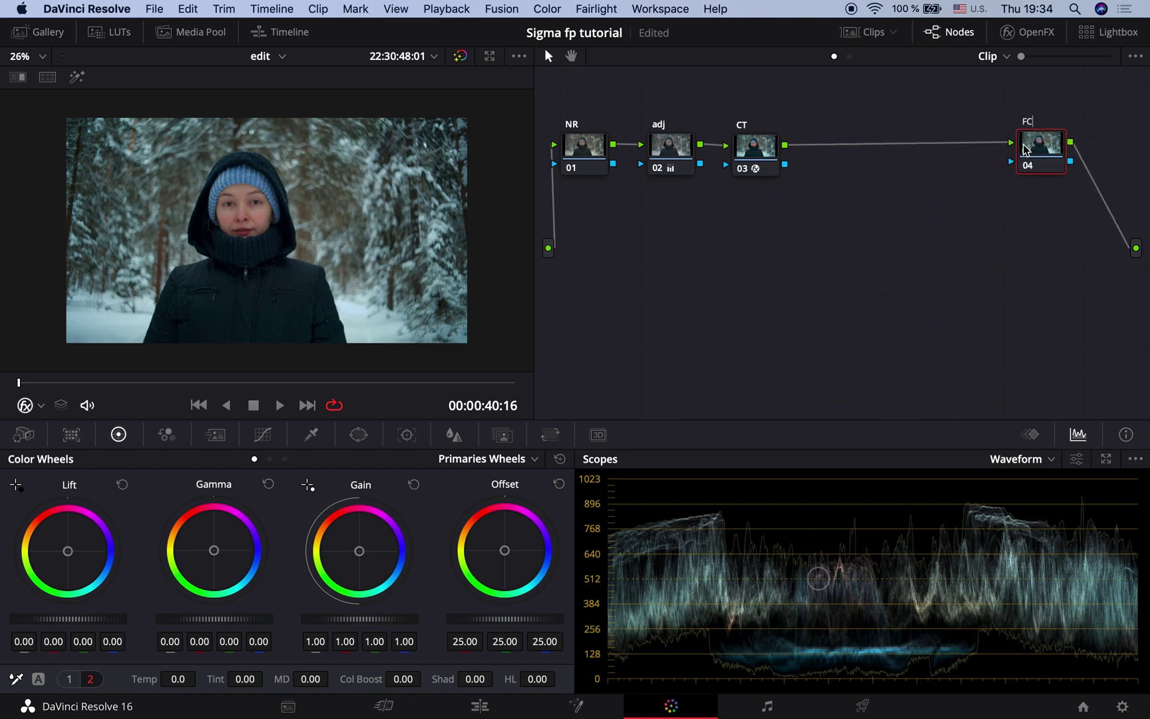
key(Return)
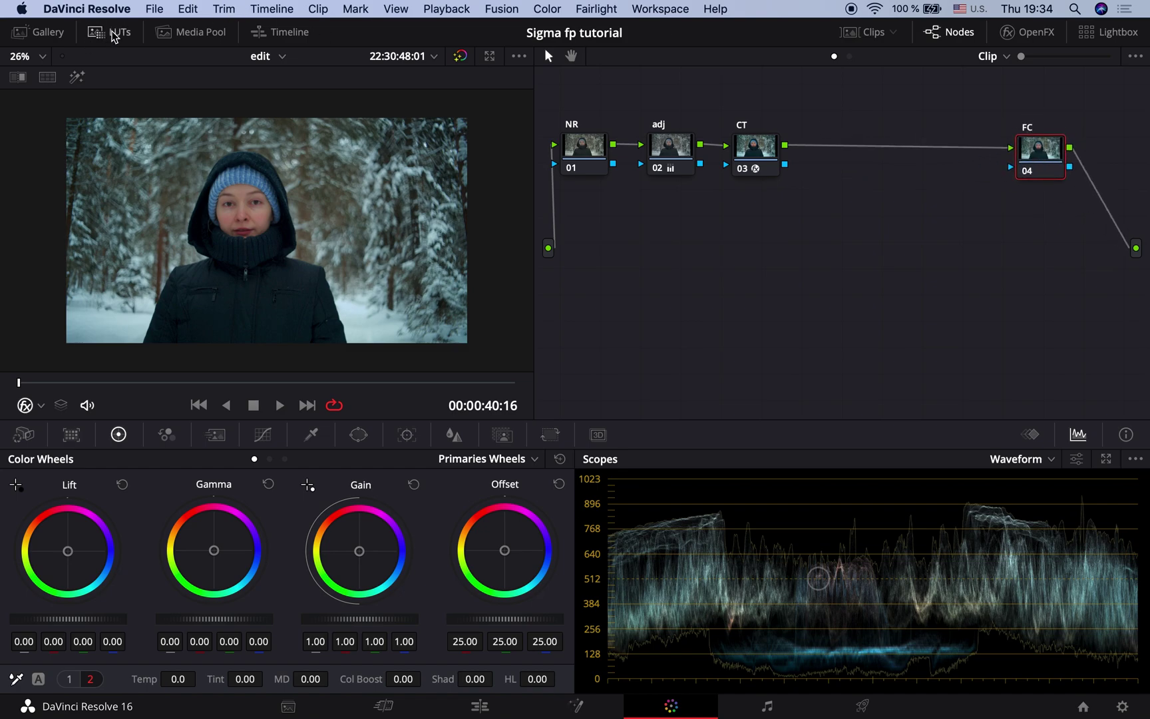
Apply the AZFalseColors LUT from the LUT browser to the FC node.
click(113, 34)
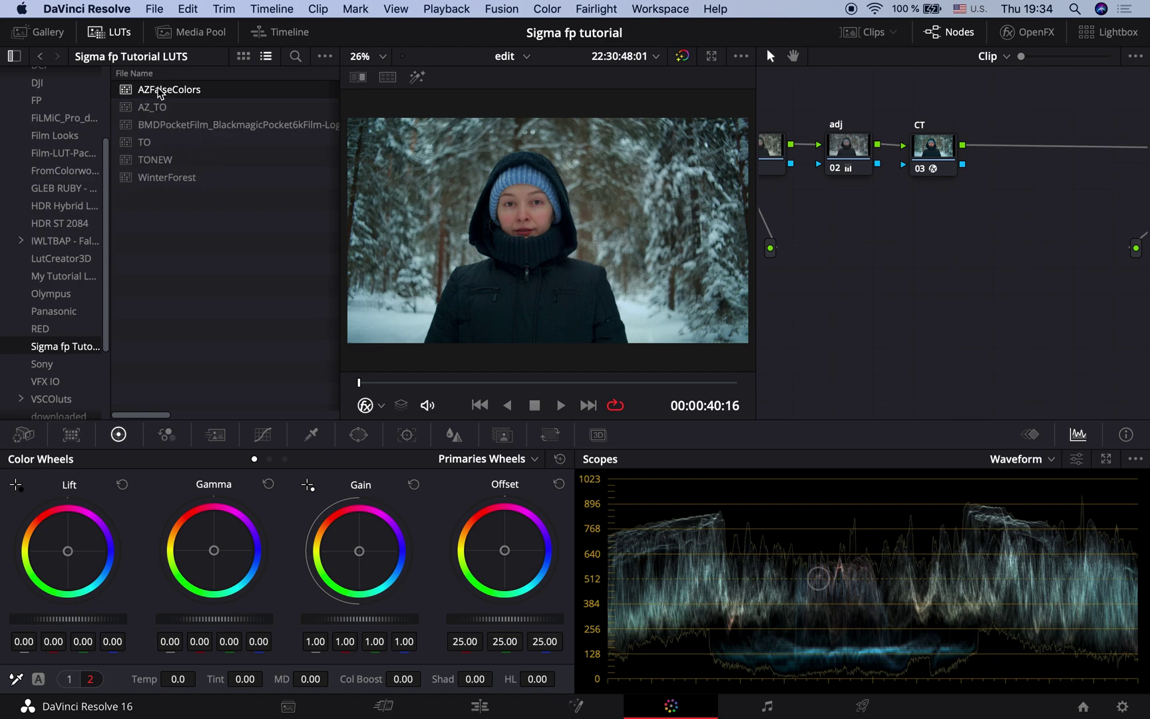
double_click(153, 91)
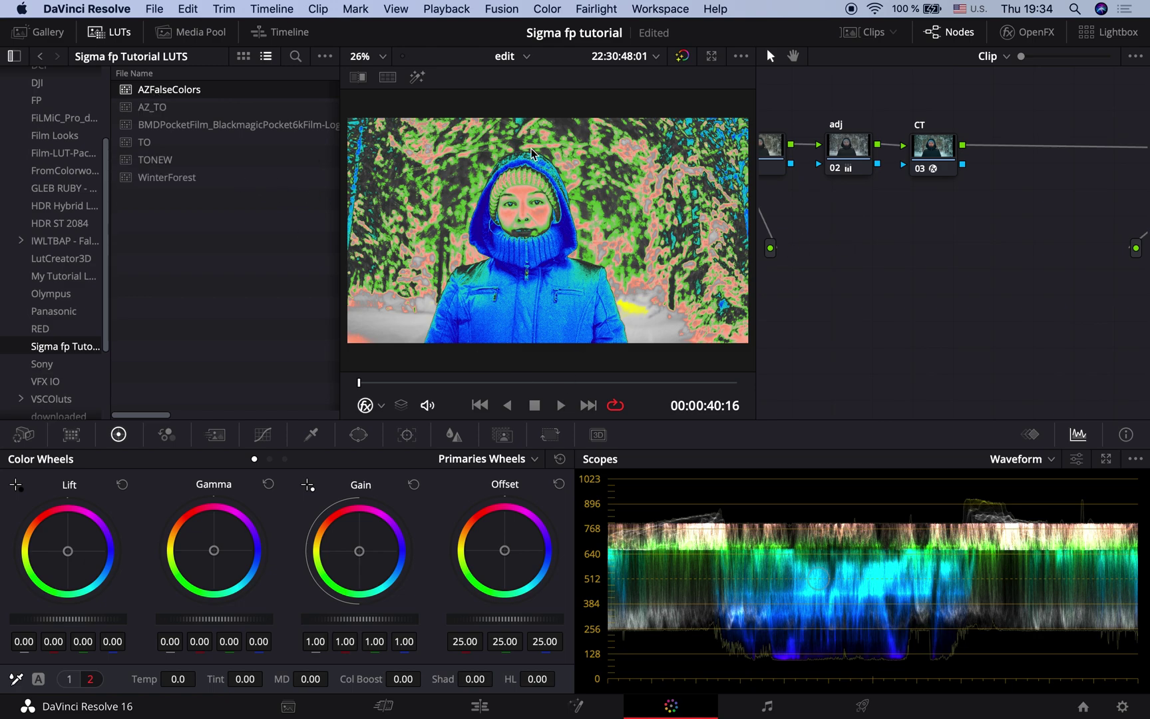
scroll(896, 213, right, 5)
key(super+Tab)
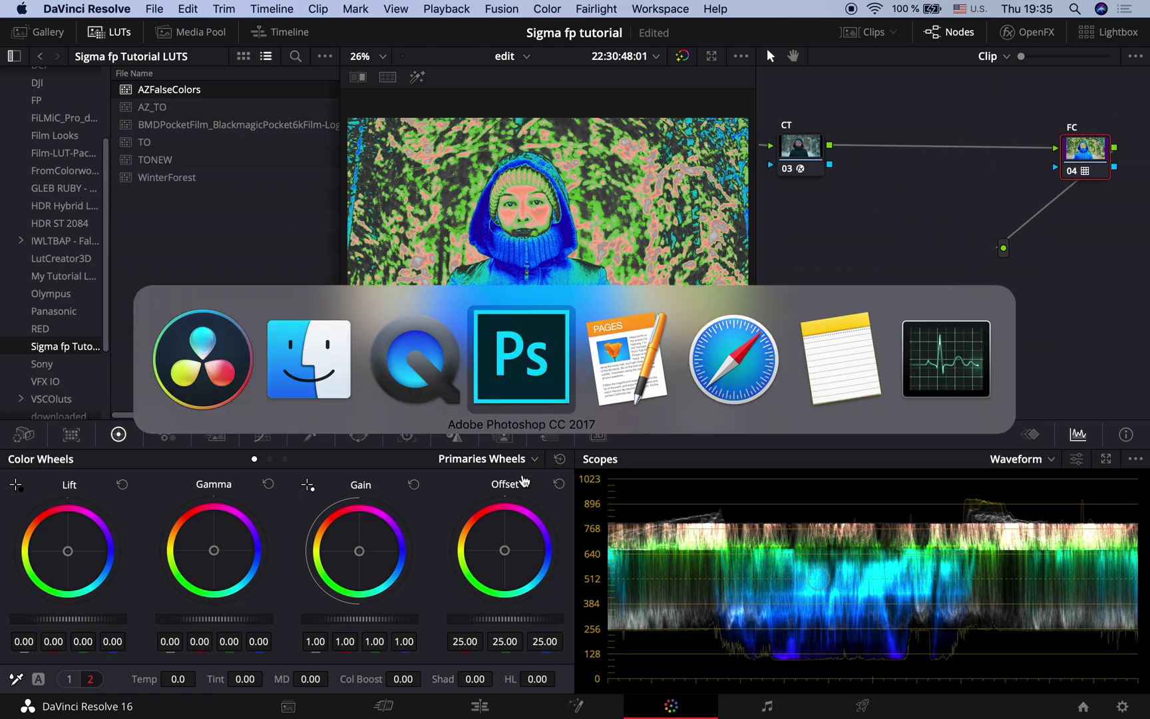
Switch to Photoshop to view the false_colors.psd grey-to-false-colour chart.
click(530, 378)
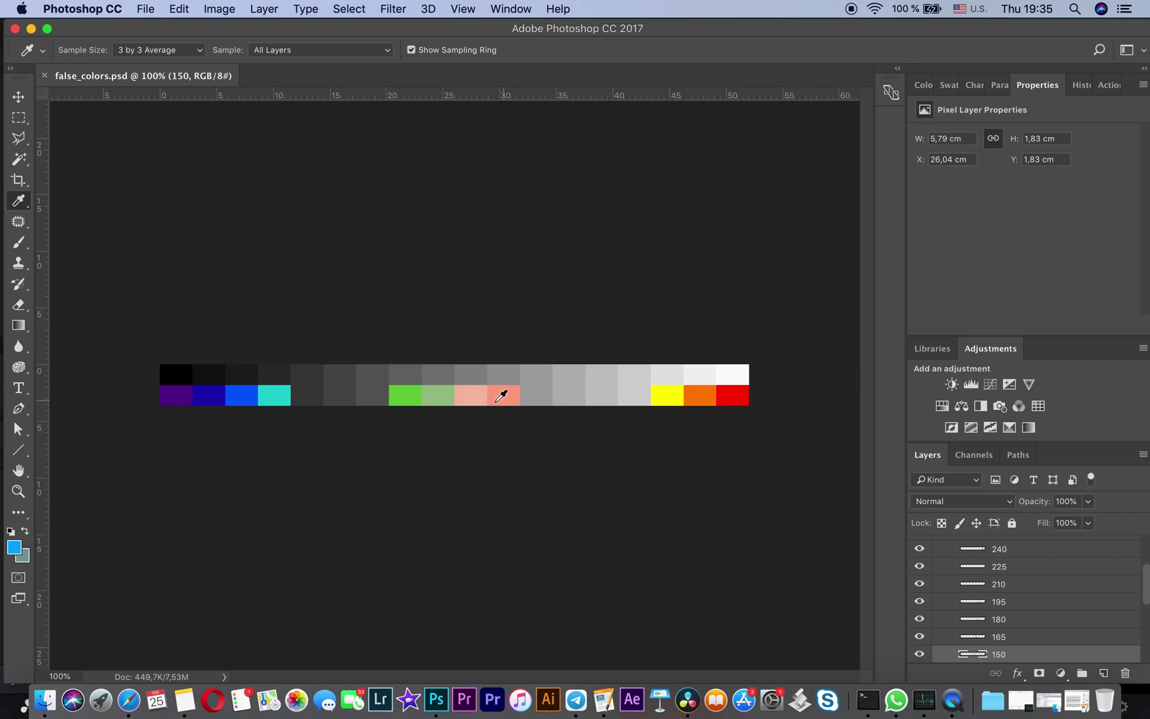
Back in Resolve, raise the adj node's master gain to 1.08.
click(689, 701)
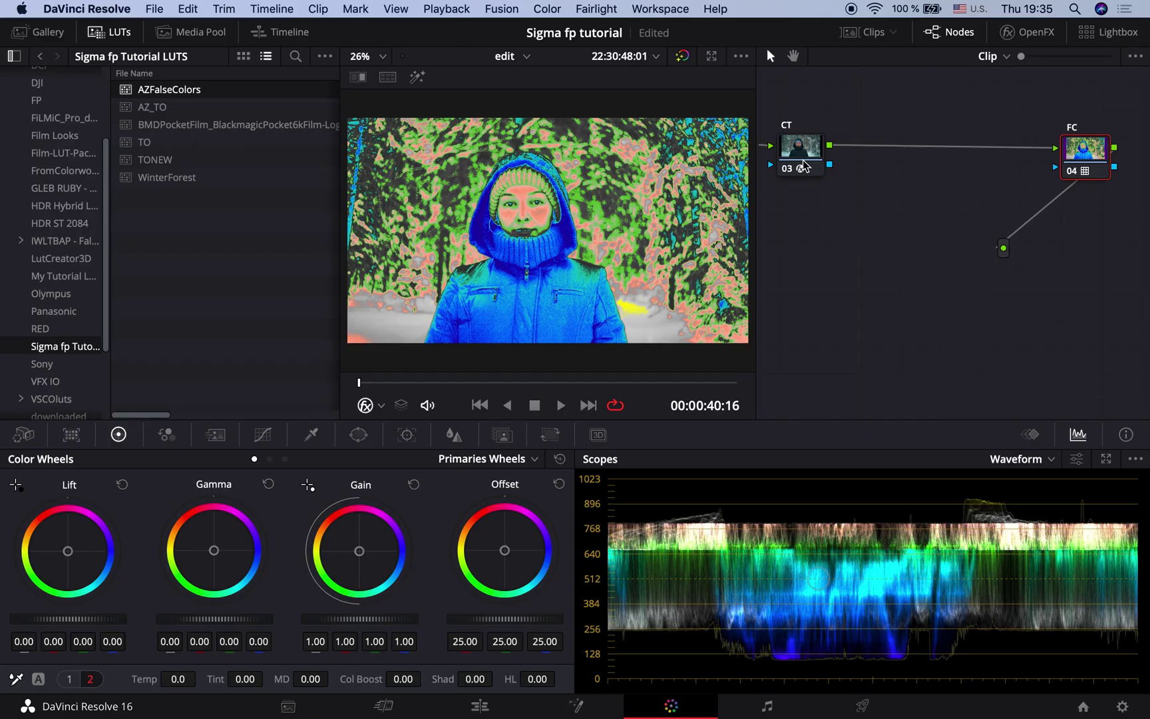
scroll(824, 246, left, 2)
scroll(824, 245, left, 3)
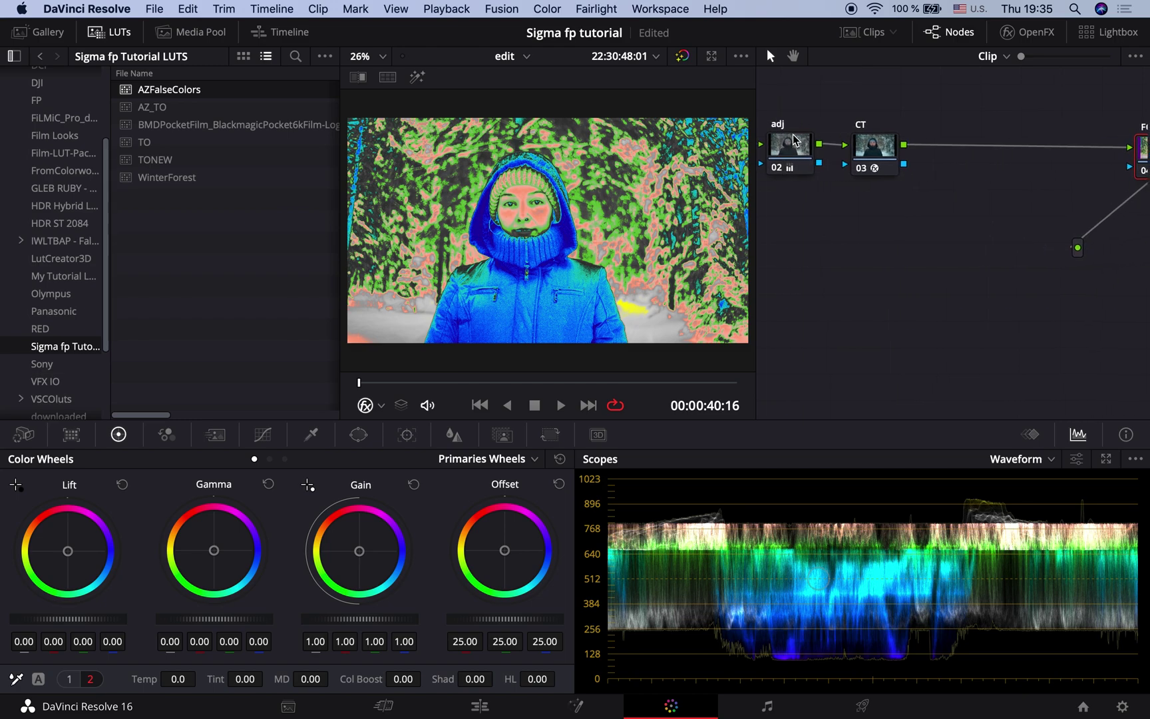
click(790, 151)
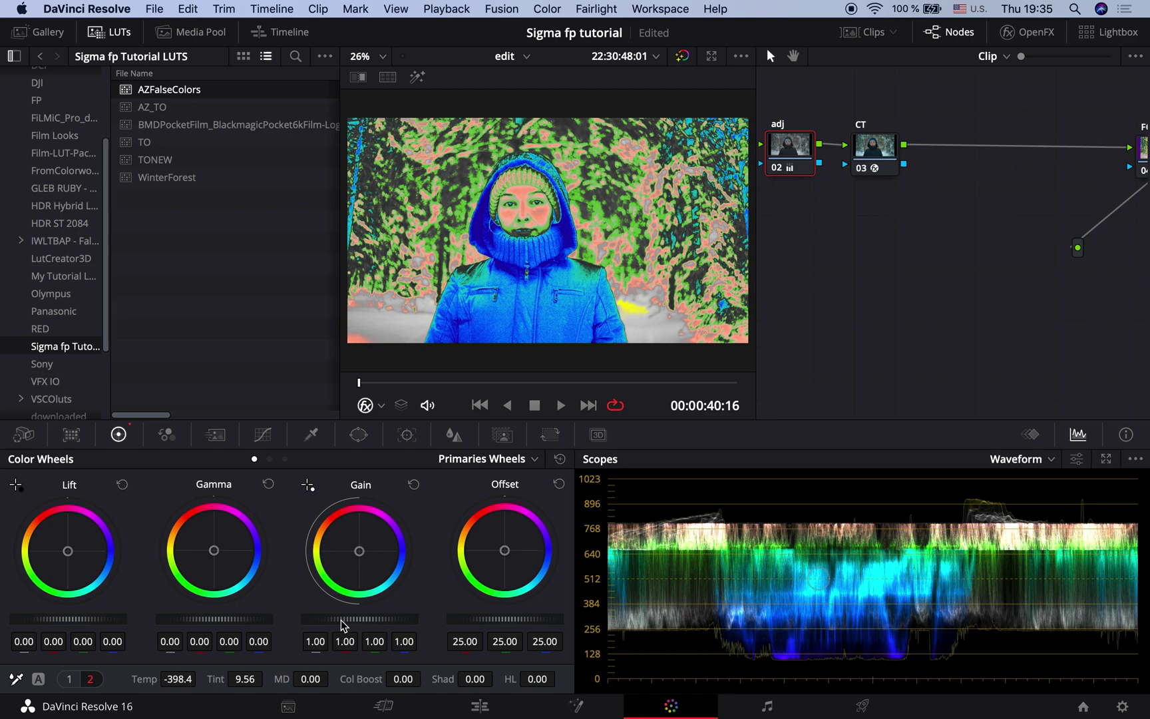
drag(359, 618, 392, 618)
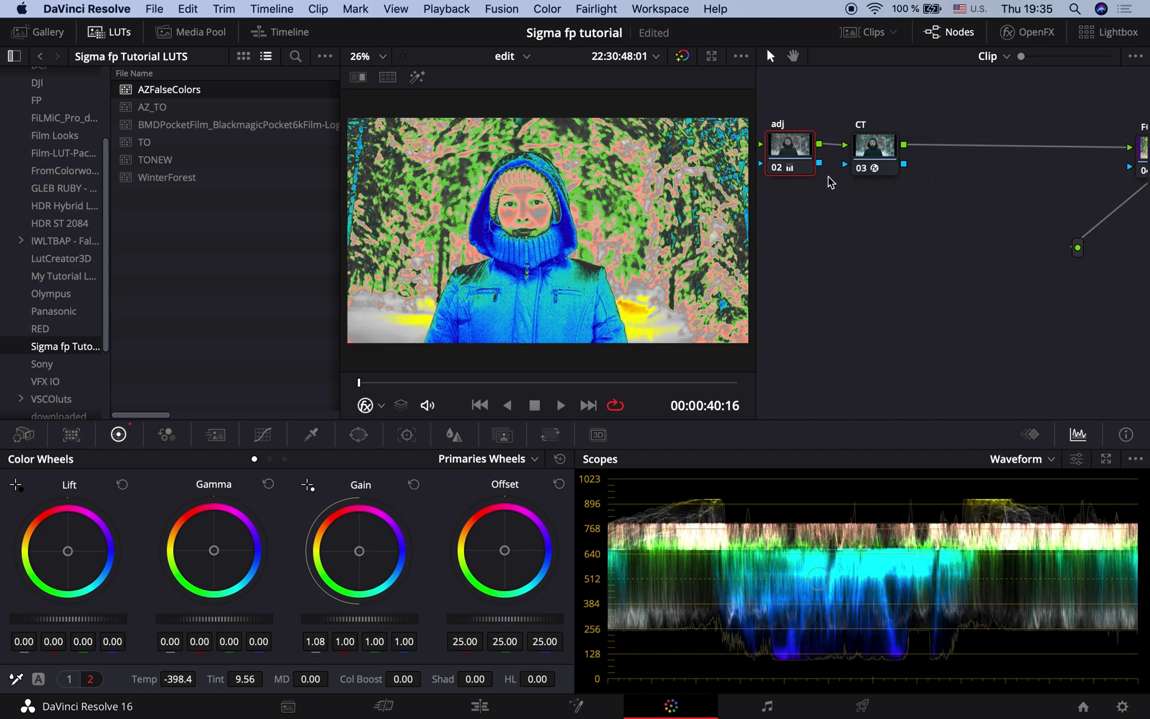
Disable the FC node and add two nodes after CT, labelled 'adj' (05) and 'LOOK LUT' (06).
click(1144, 173)
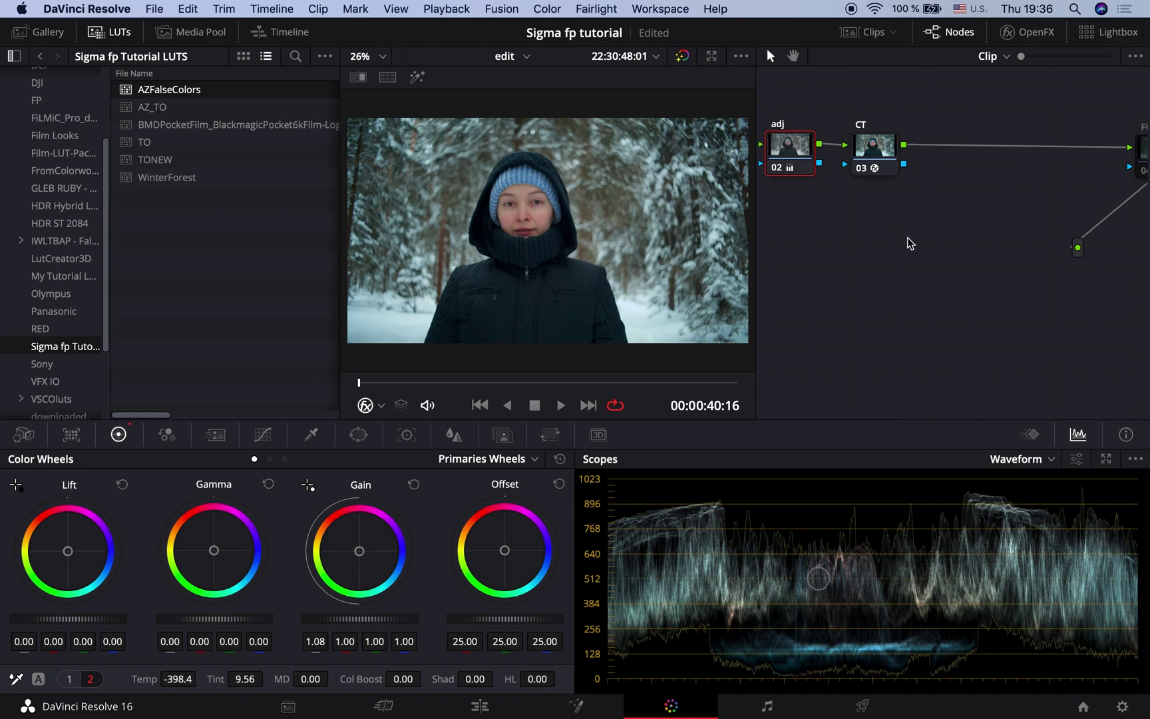
scroll(908, 238, left, 5)
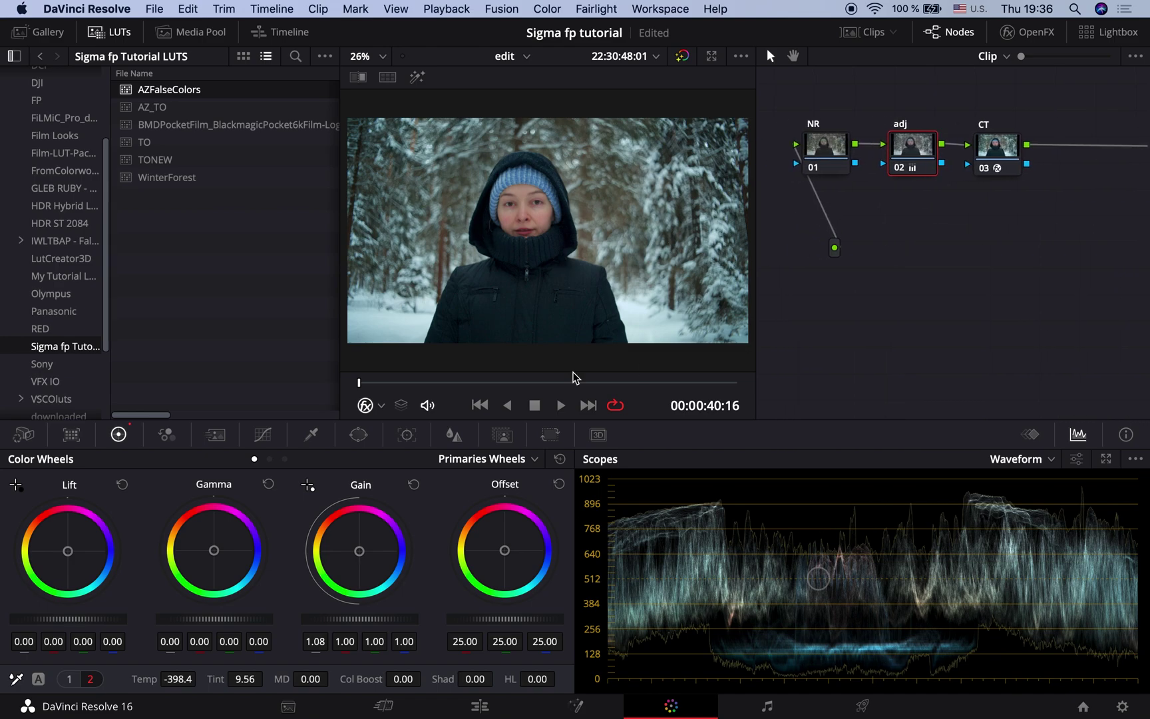
click(998, 160)
key(alt+s)
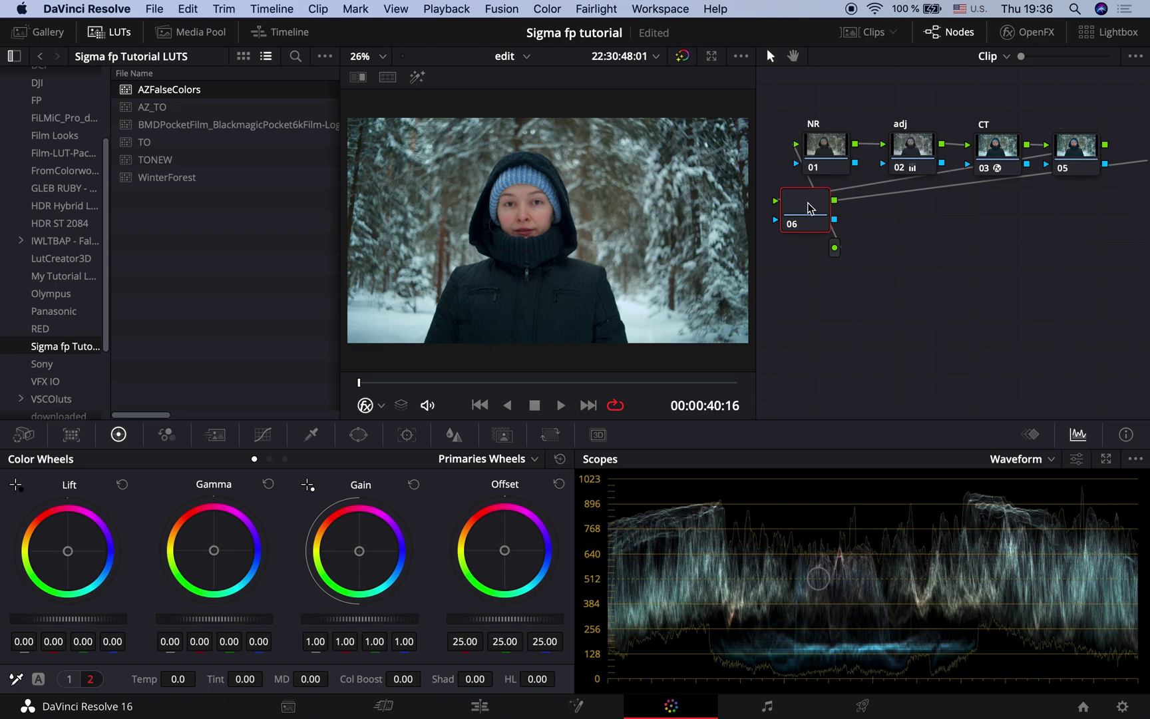
key(alt+s)
drag(1147, 158, 1137, 152)
scroll(1096, 205, right, 3)
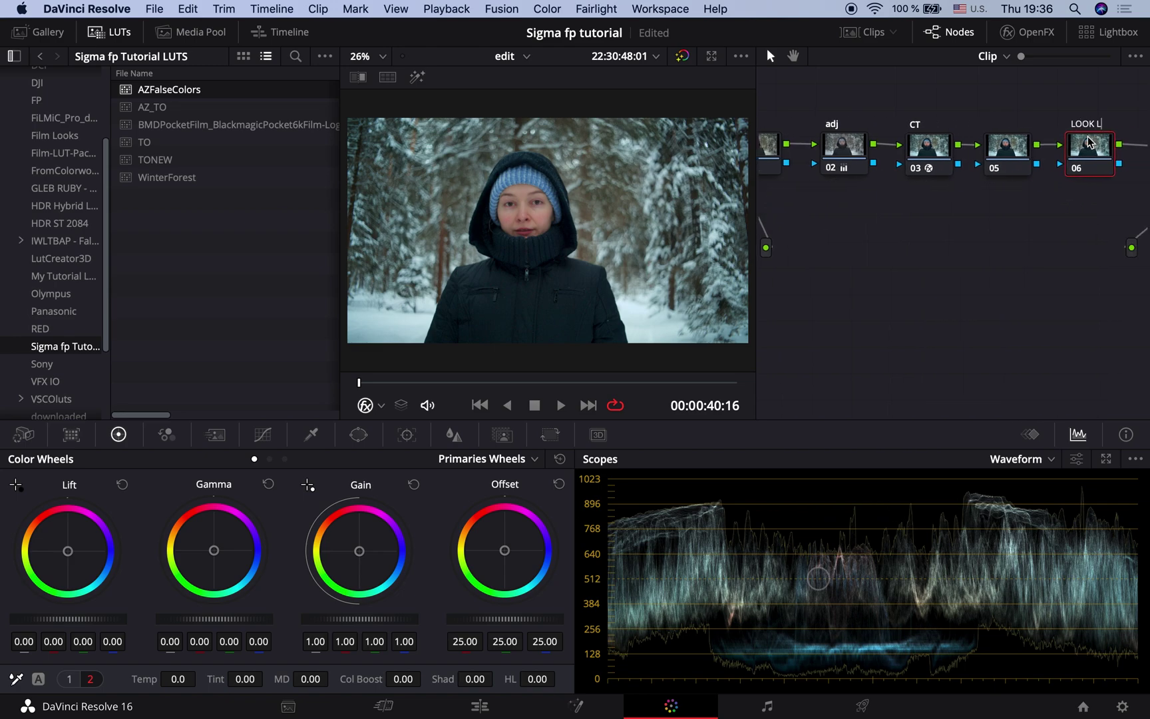
key(Return)
click(1005, 146)
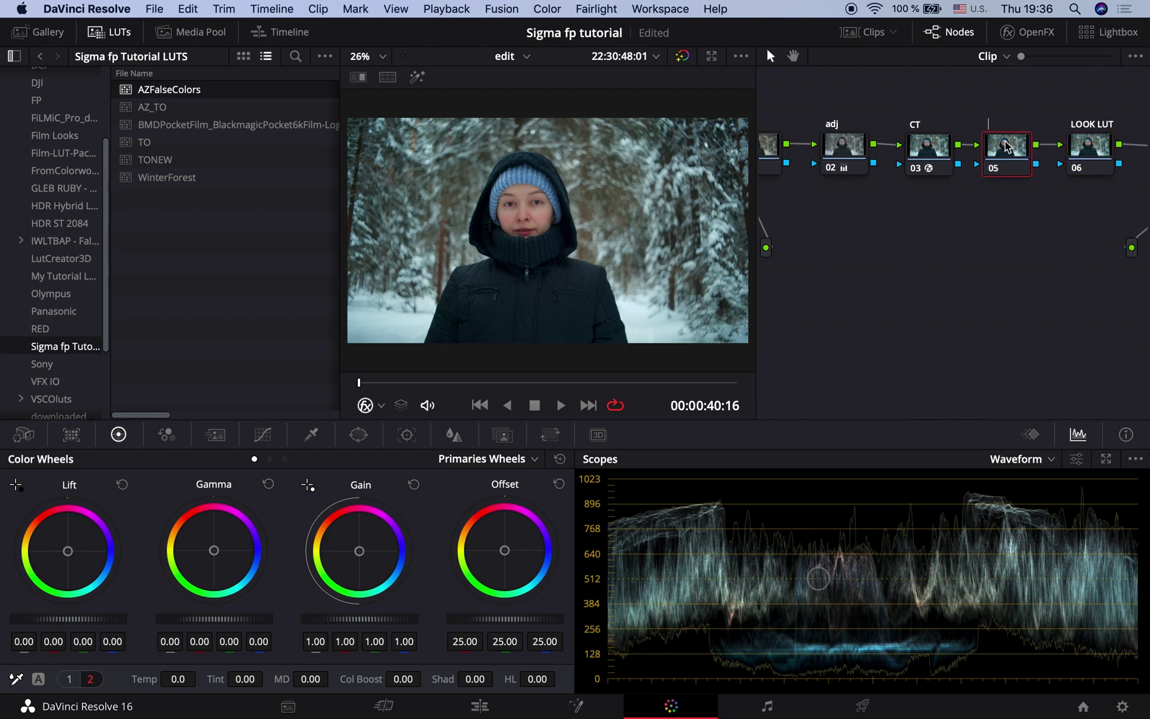
key(Return)
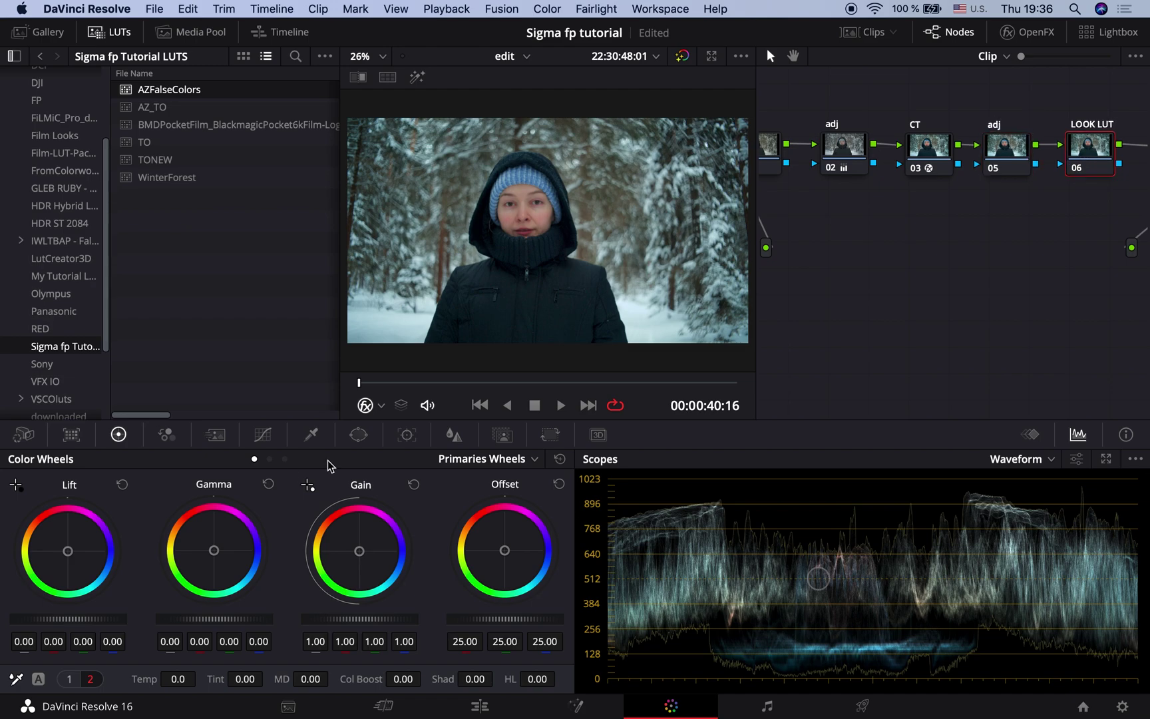
Try a hue-versus-saturation curve adjustment in Curves, then undo it.
click(262, 433)
drag(95, 650, 96, 579)
key(super+z)
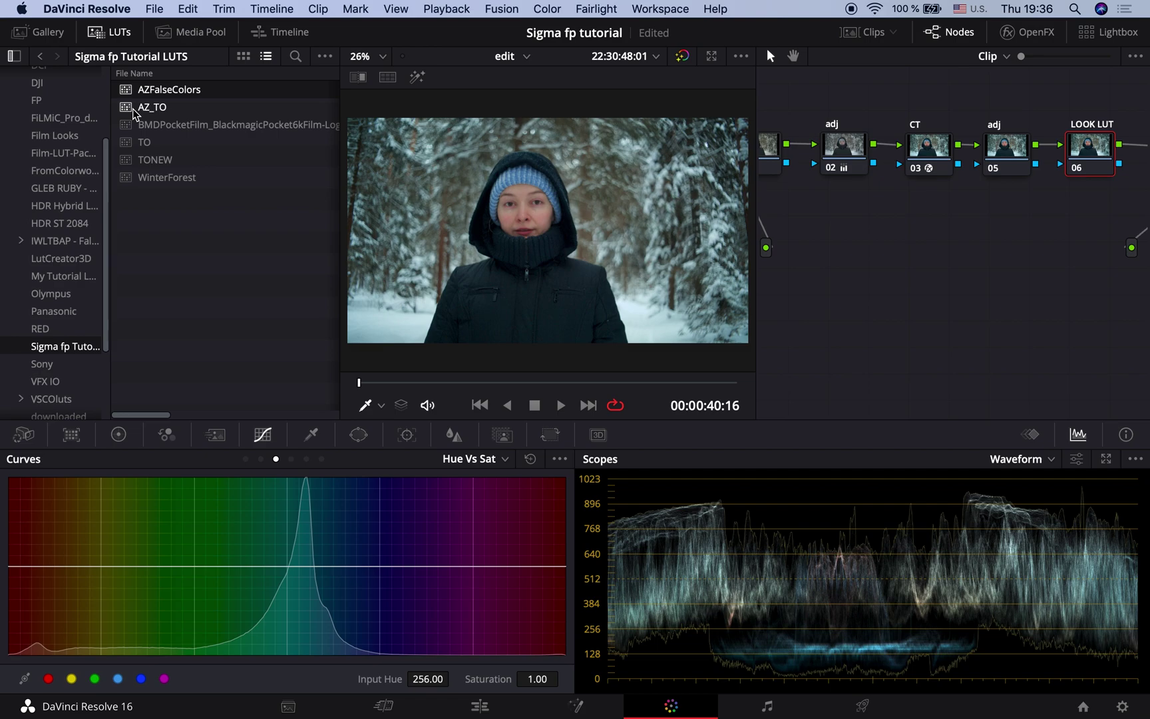
Drag the AZ_TO LUT onto the LOOK LUT node, then select adj node 05.
drag(135, 114, 566, 247)
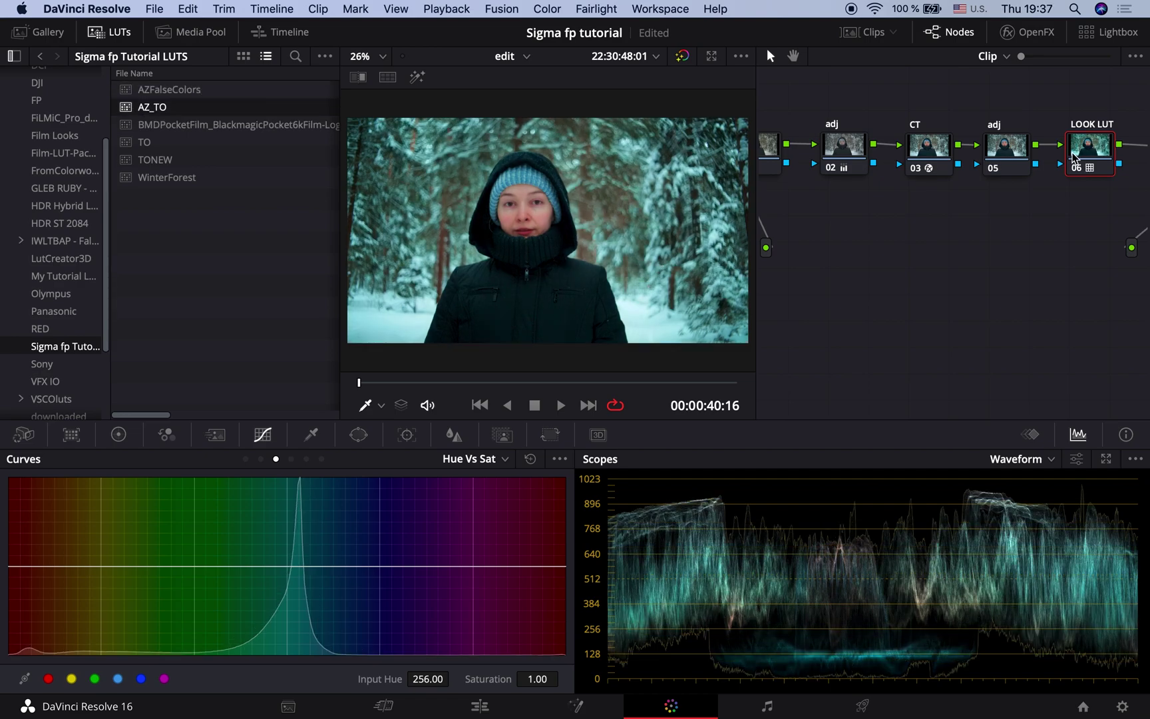
click(989, 155)
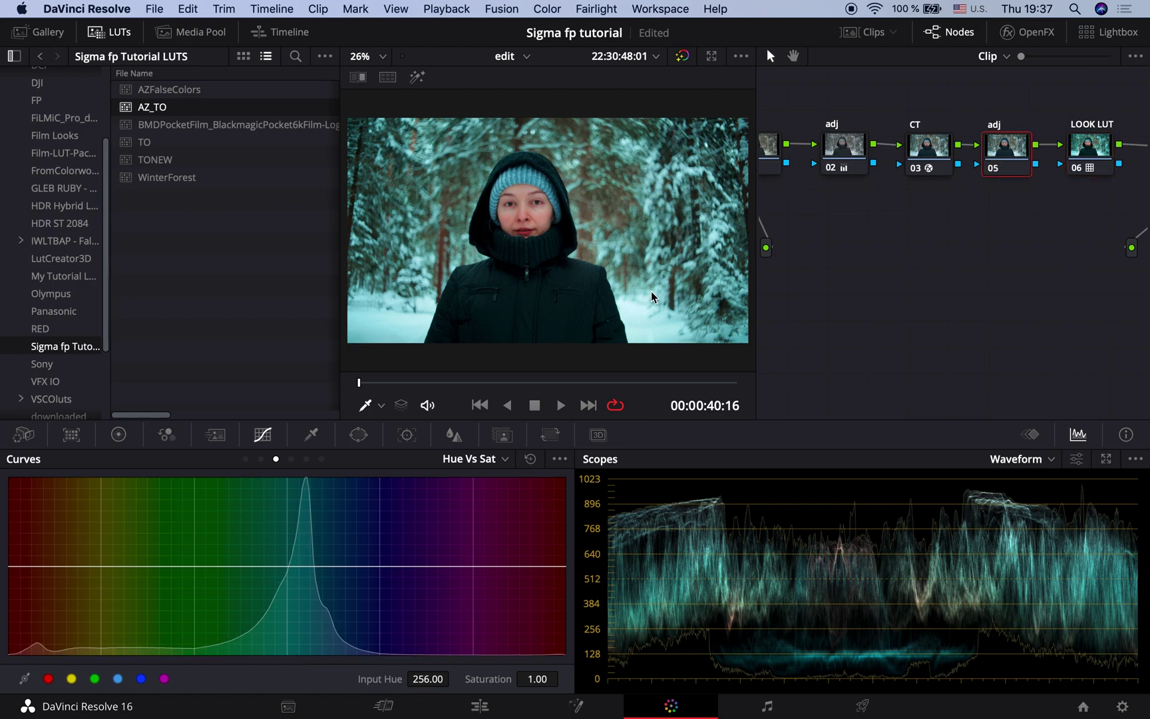
Sample an image colour onto the Hue vs Hue curve and rotate that hue slightly.
click(260, 459)
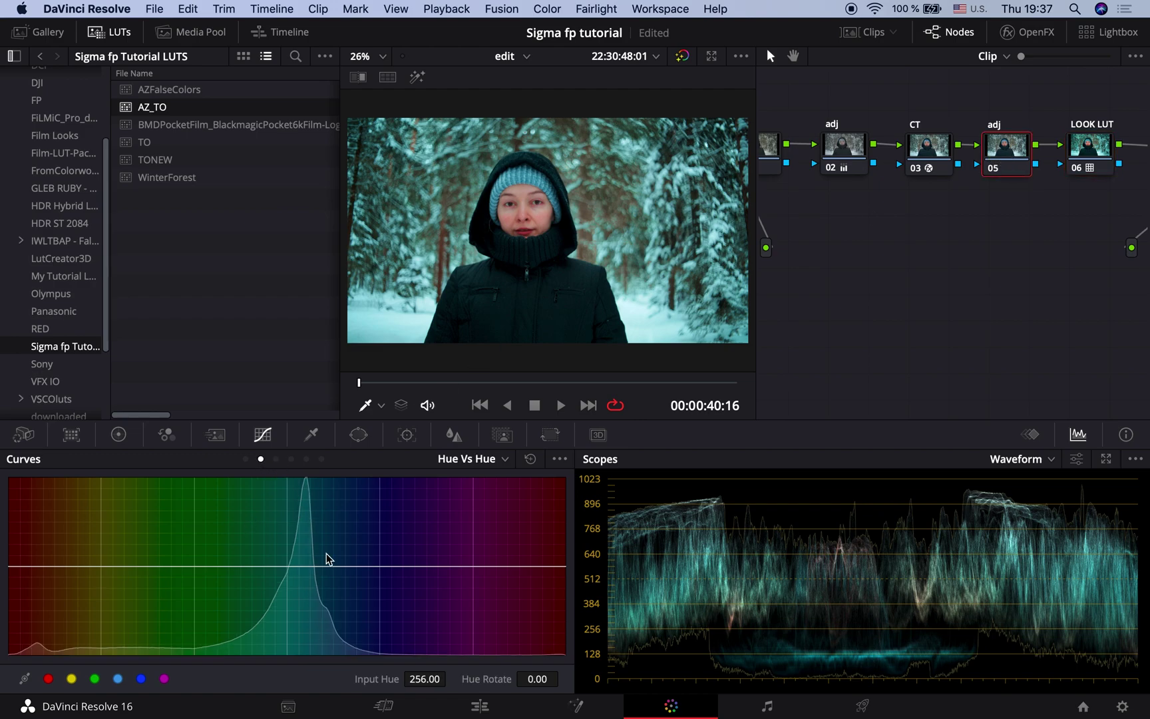
click(385, 318)
drag(308, 566, 270, 570)
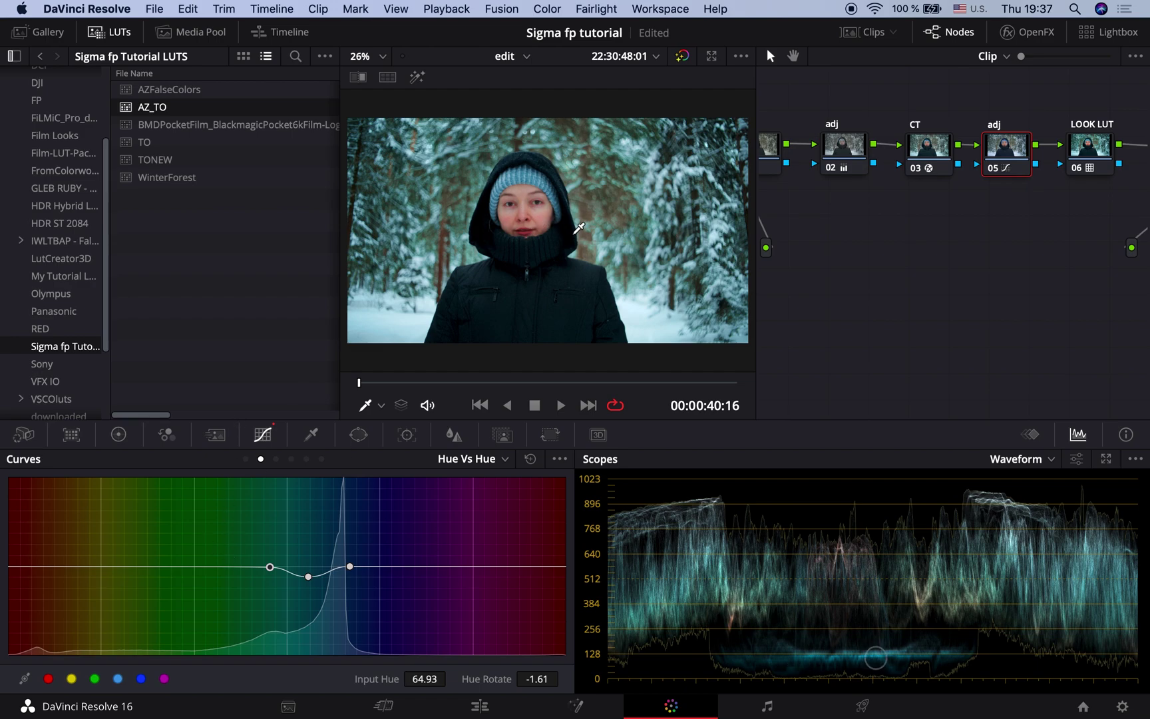
Add points on the Hue vs Sat curve and dip them to desaturate the cyan-green hues.
click(275, 458)
drag(31, 566, 31, 569)
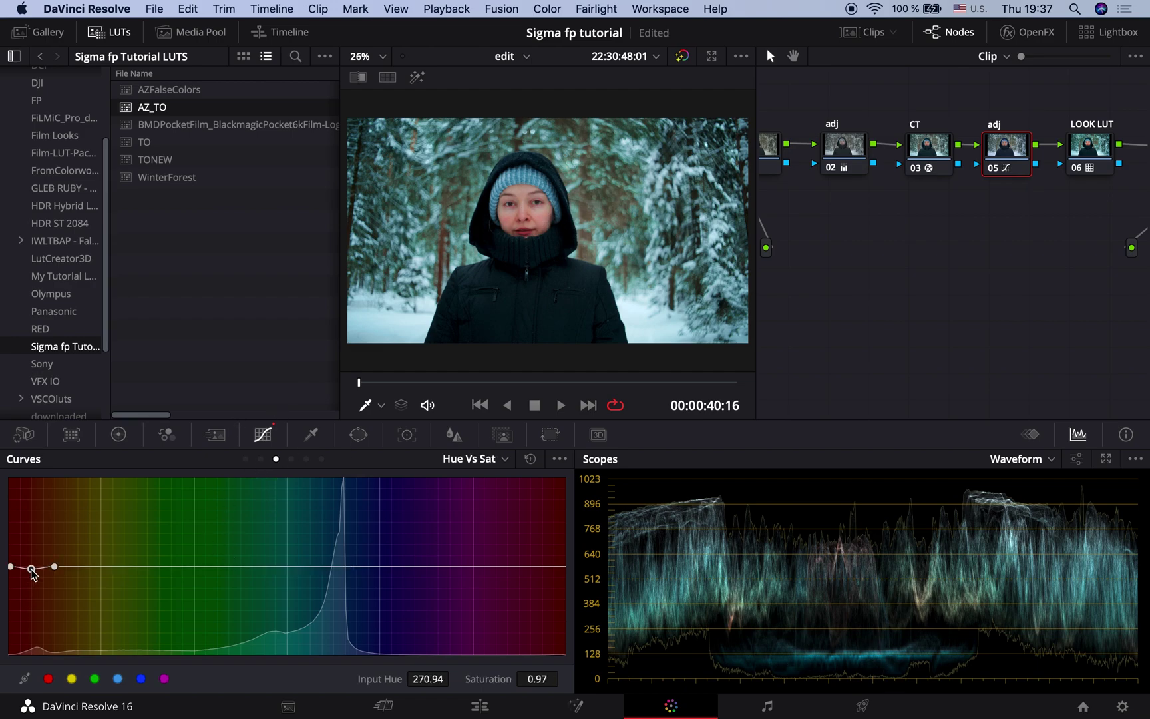
drag(113, 566, 55, 574)
click(48, 678)
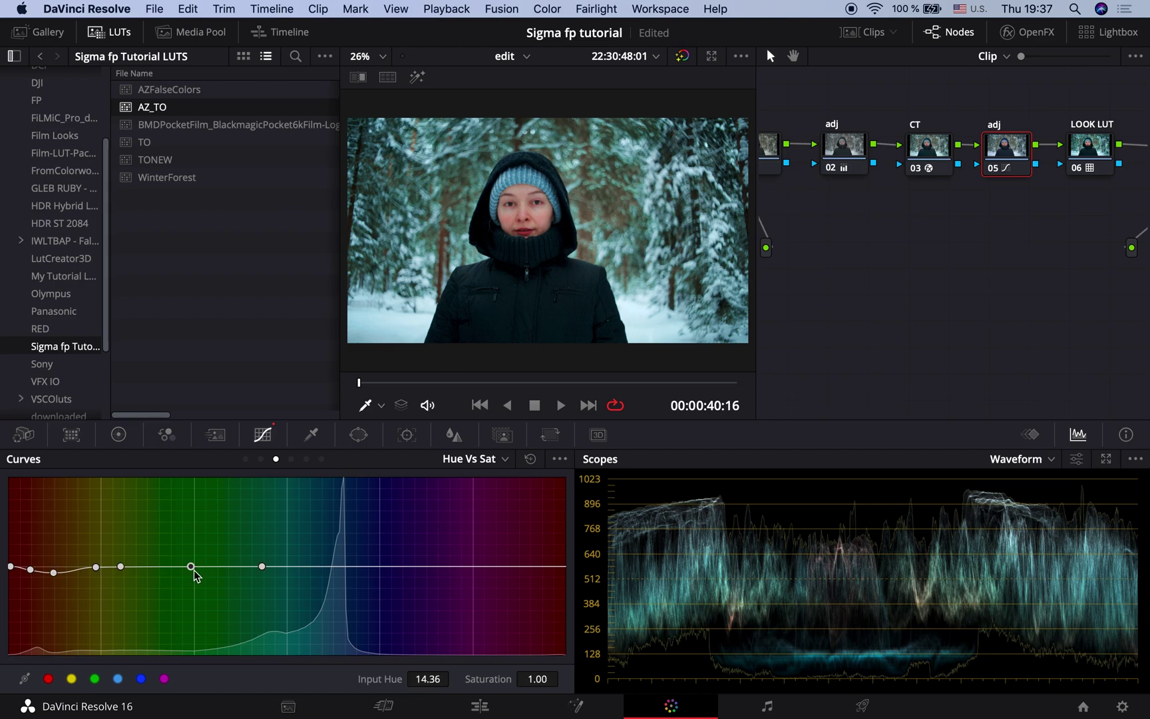
drag(191, 566, 191, 585)
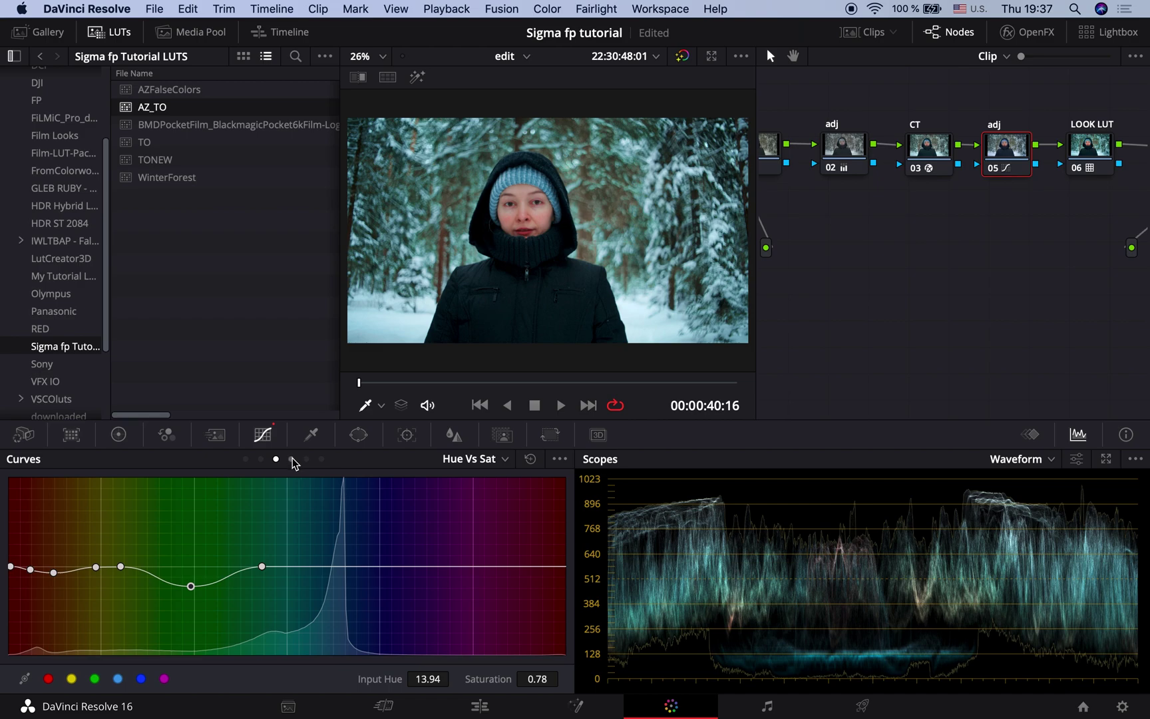
Rotate the cyan-green hues on Hue vs Hue (input 63.90 by −17.68) and save the project.
click(260, 458)
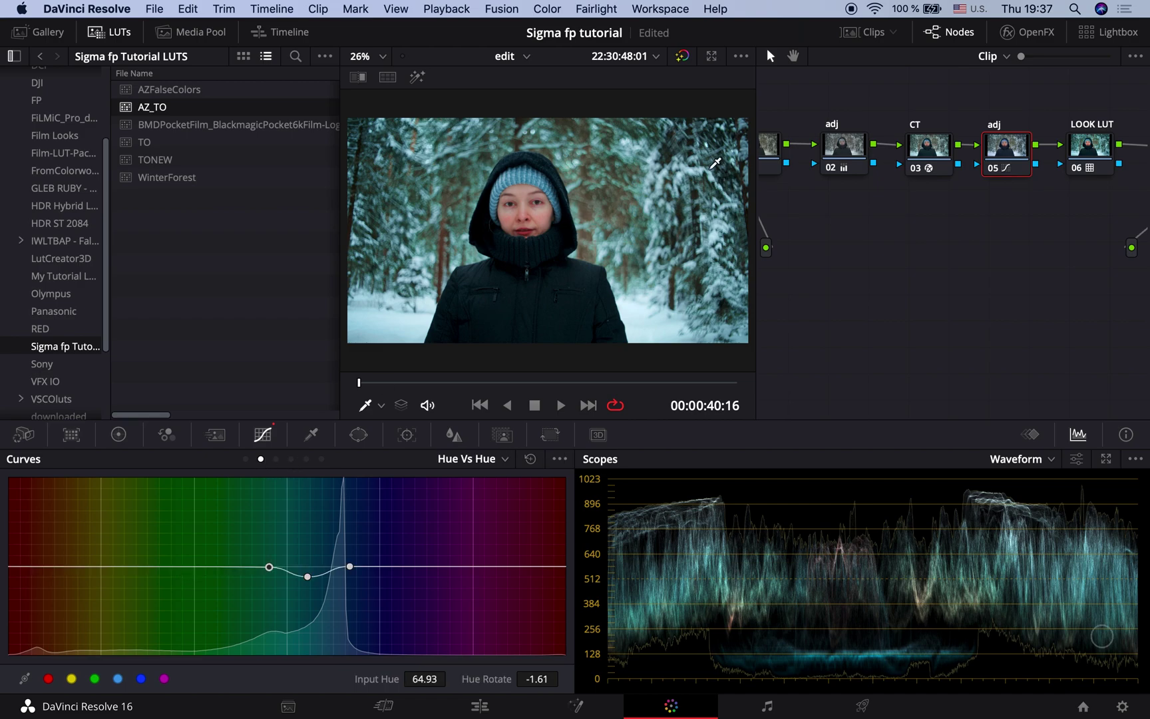
click(642, 130)
drag(206, 567, 268, 575)
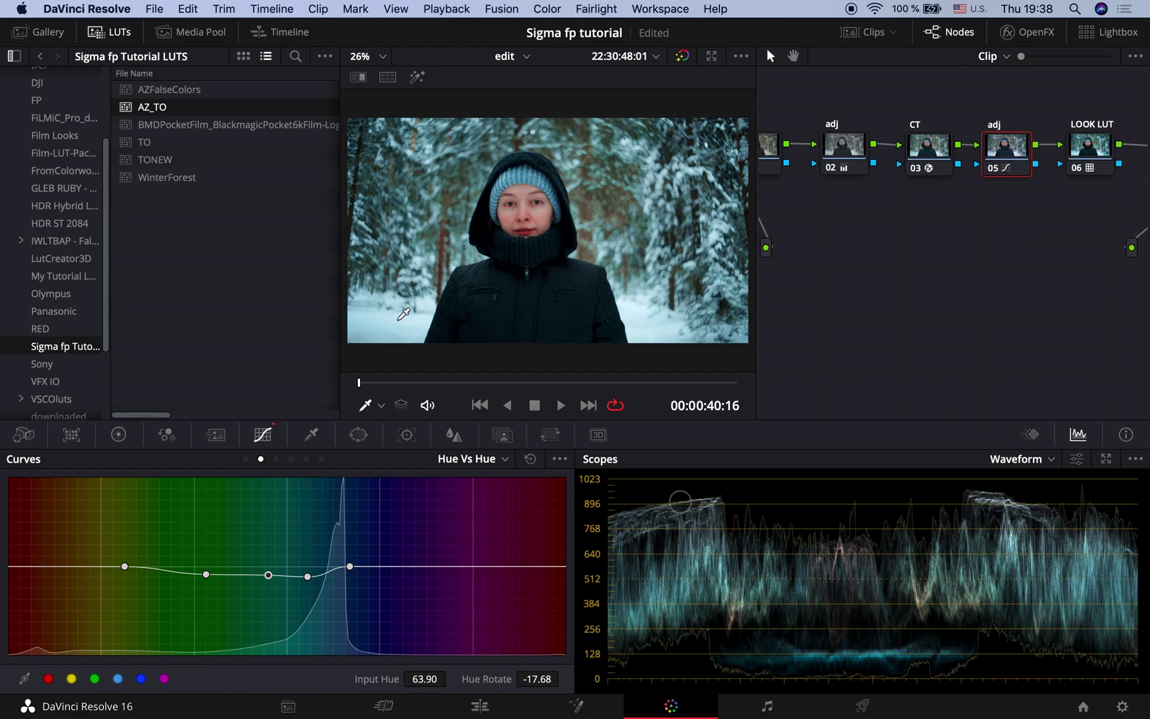
key(super+s)
Apply the TO LUT to the LOOK LUT node.
right_click(1010, 153)
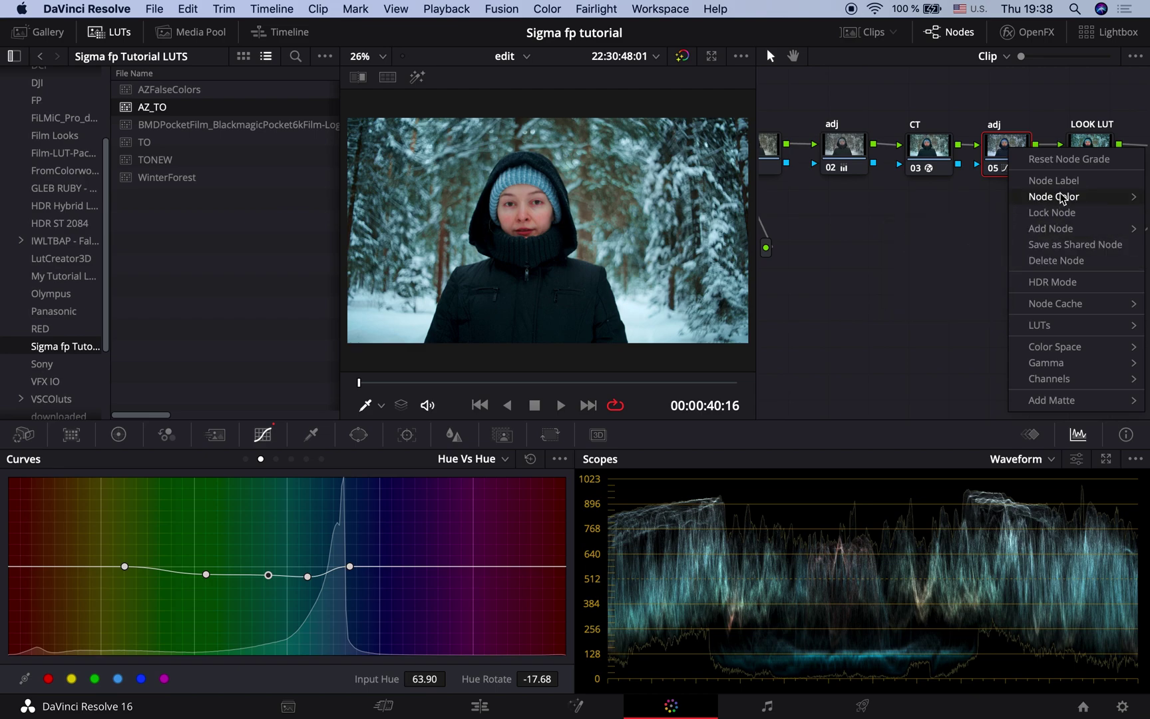
click(1089, 143)
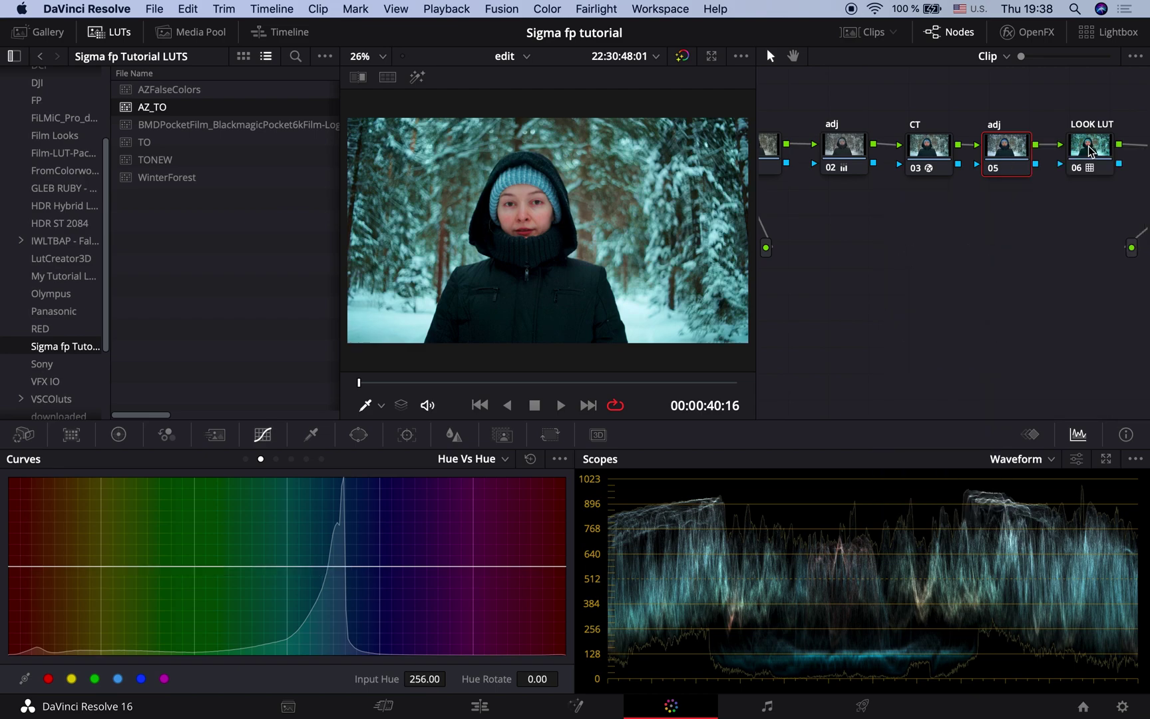
double_click(129, 144)
scroll(993, 300, right, 3)
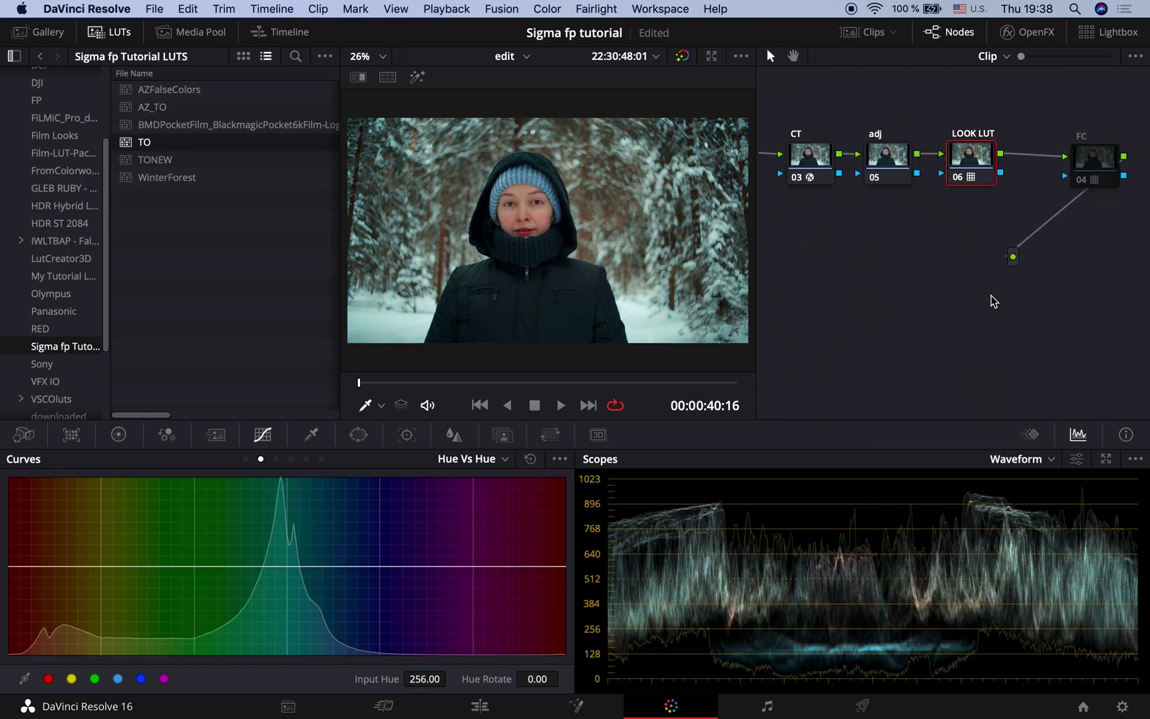
scroll(993, 301, right, 1)
Check exposure with the FC node, then give adj node 05 contrast 1.062 and Temp −180.
click(1062, 180)
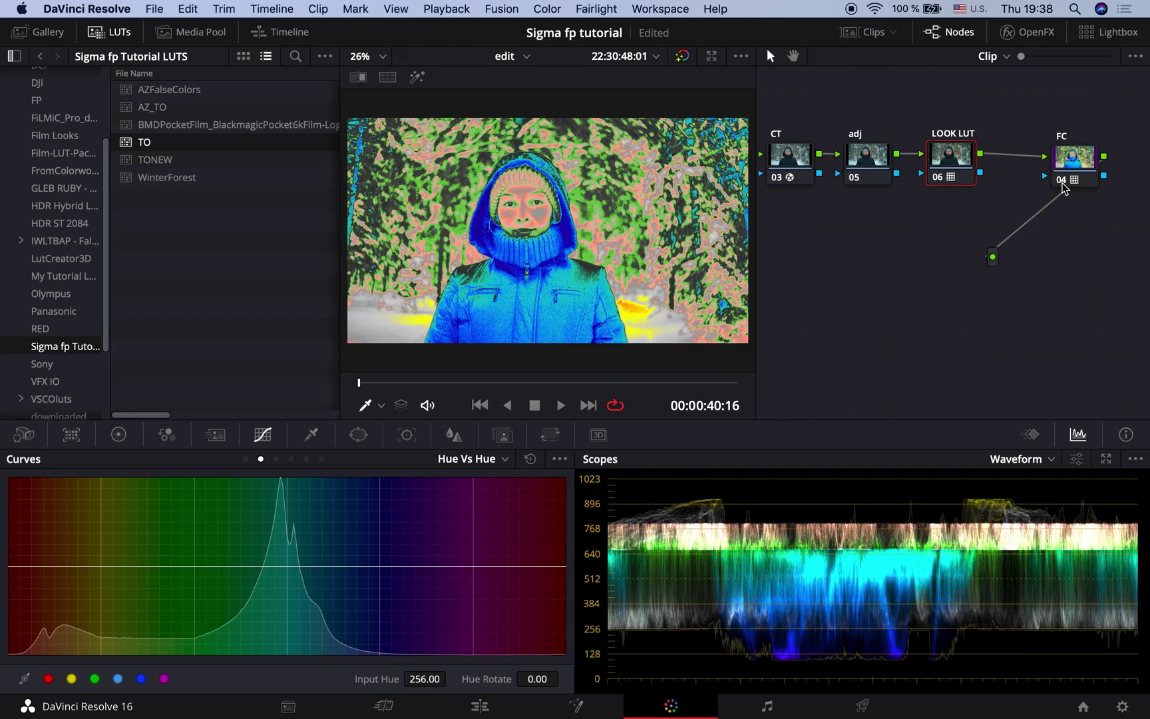
key(super+z)
scroll(937, 244, left, 2)
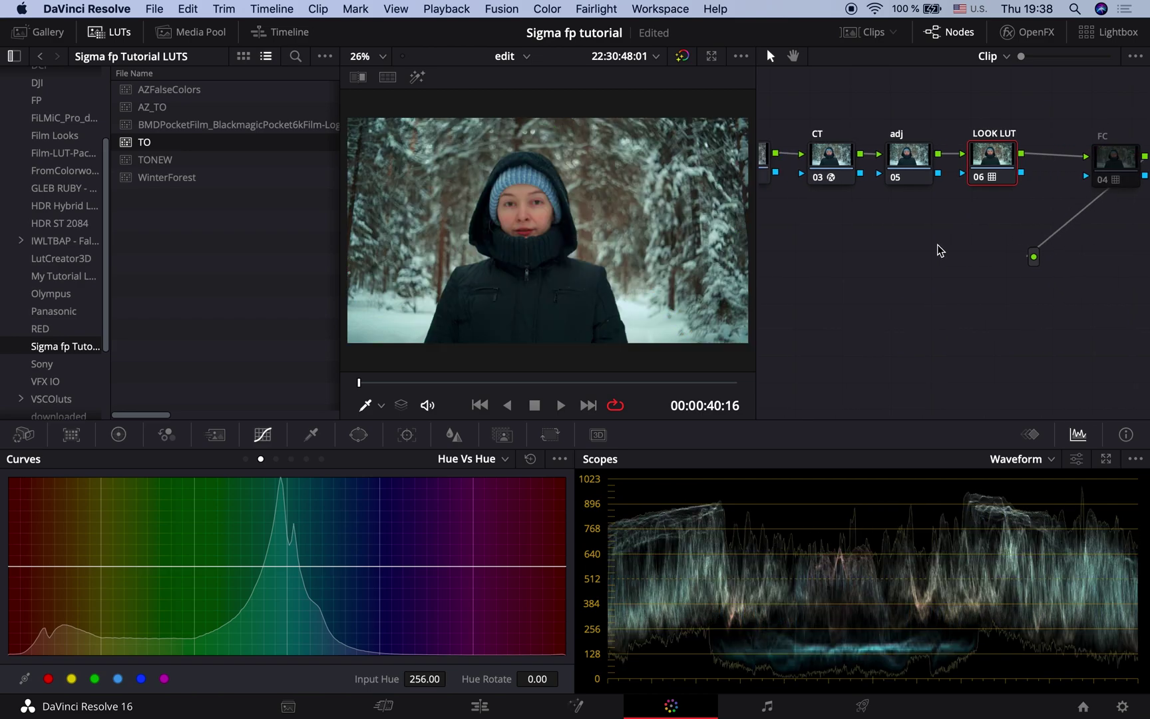
key(super+z)
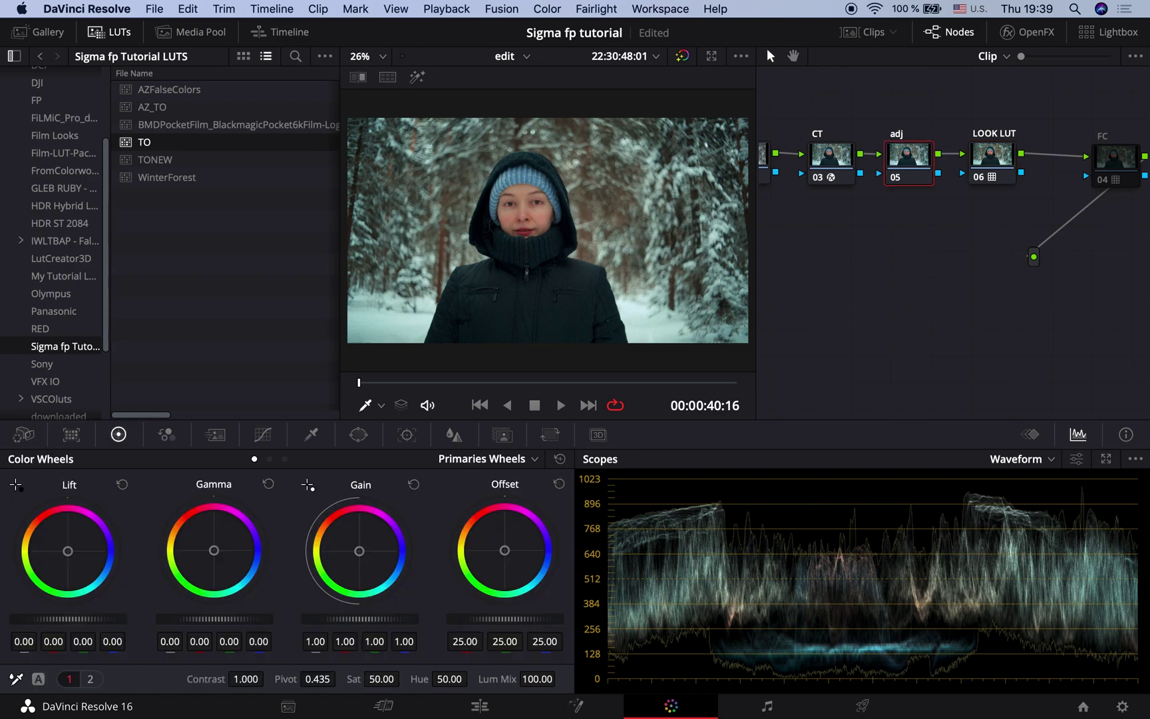
key(super+z)
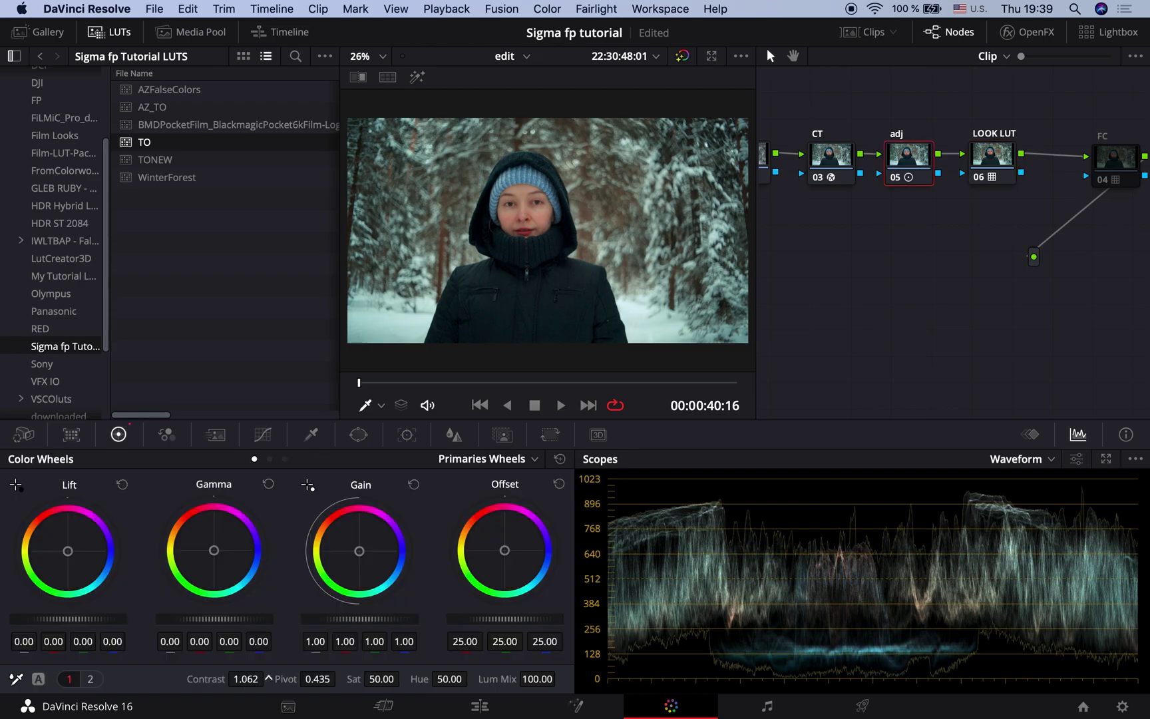
click(90, 678)
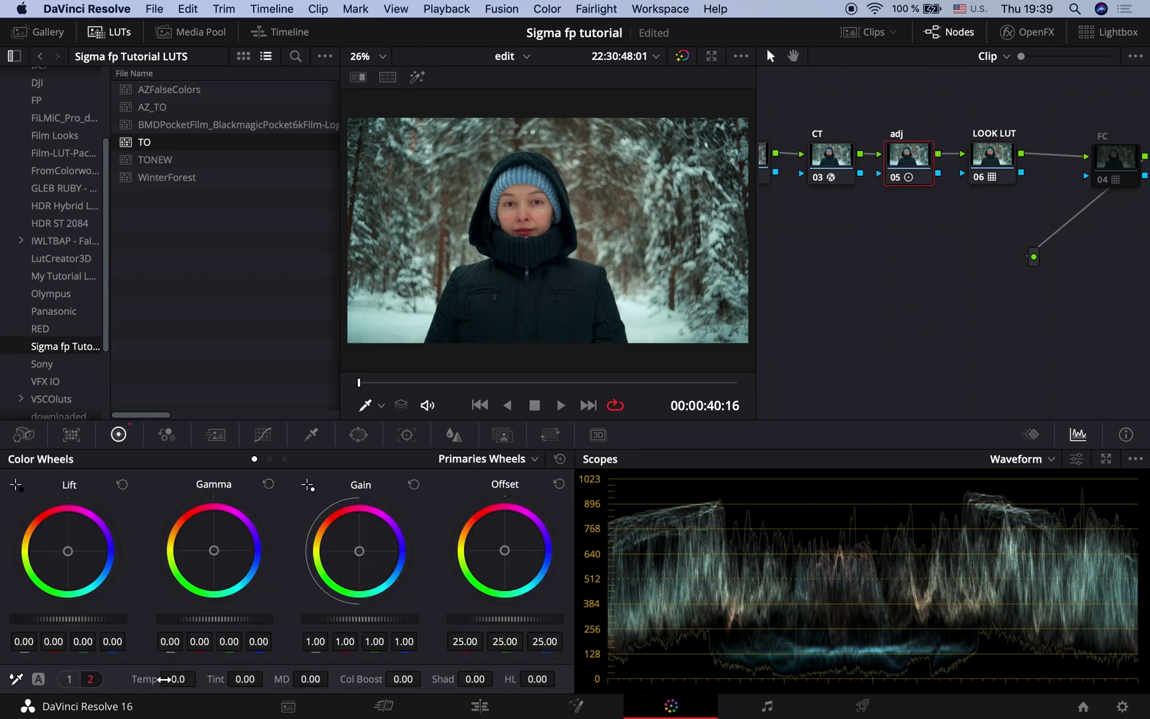
mouse_move(163, 679)
mouse_down()
mouse_move(133, 679)
mouse_move(146, 678)
mouse_up()
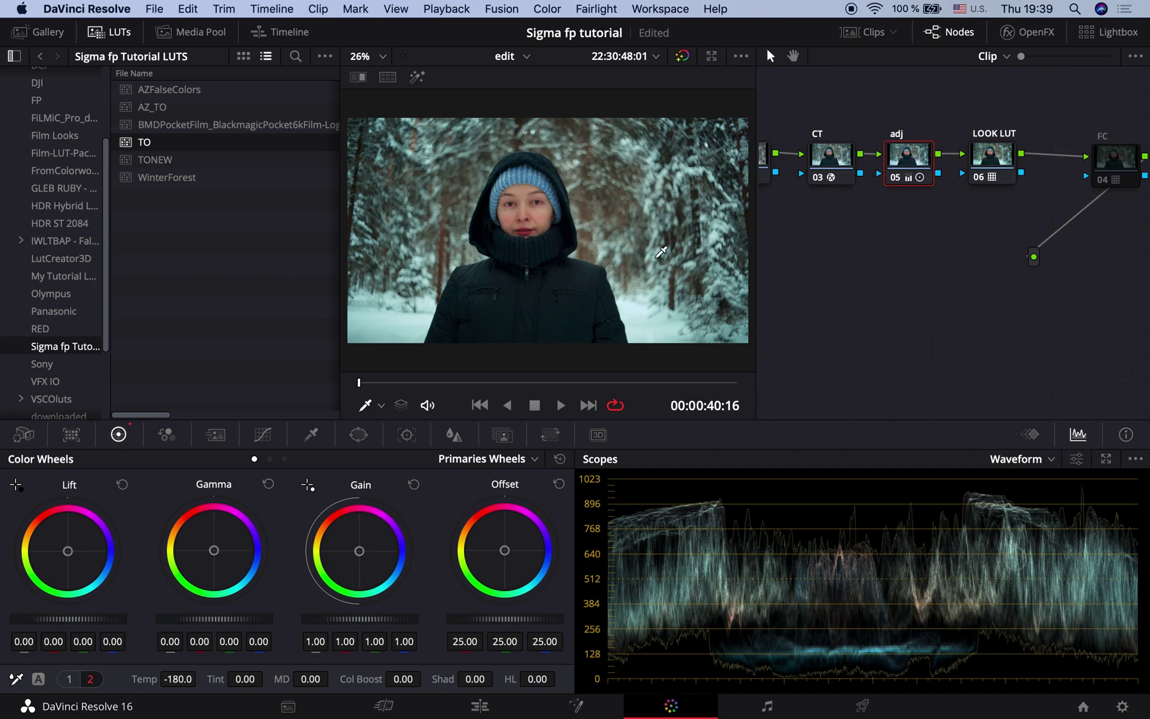
Switch the scope to Vectorscope and add serial node 07 after the LOOK LUT node.
click(1039, 460)
click(1040, 519)
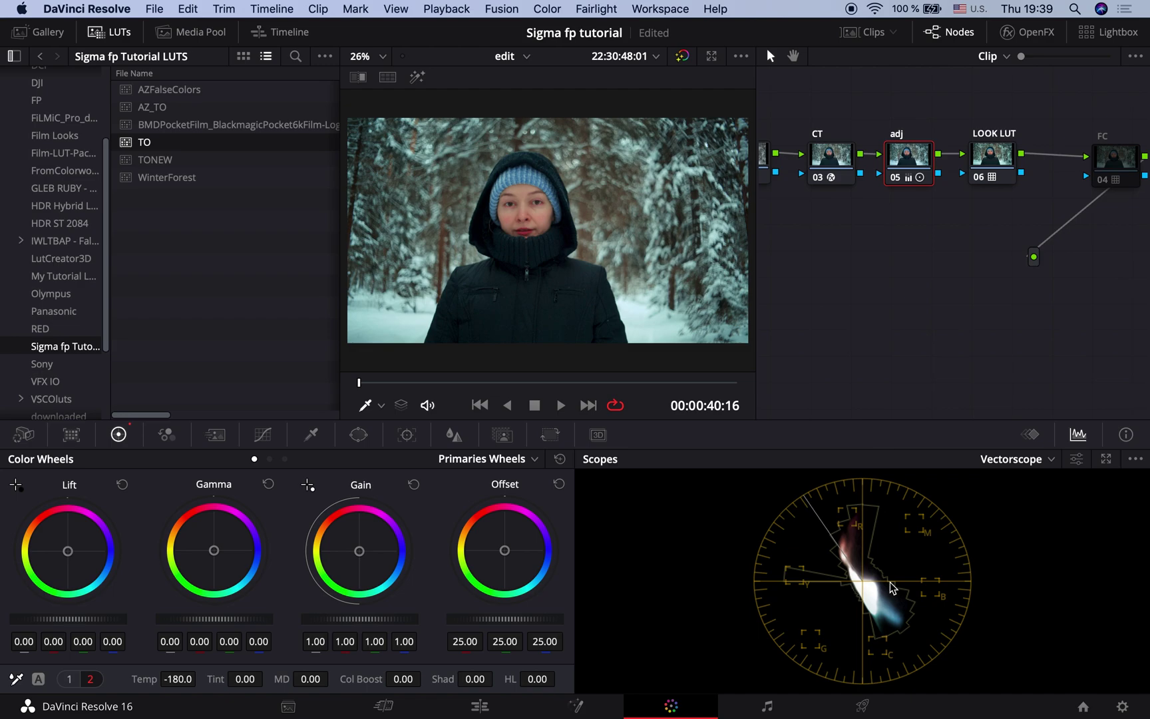
click(263, 434)
click(1000, 163)
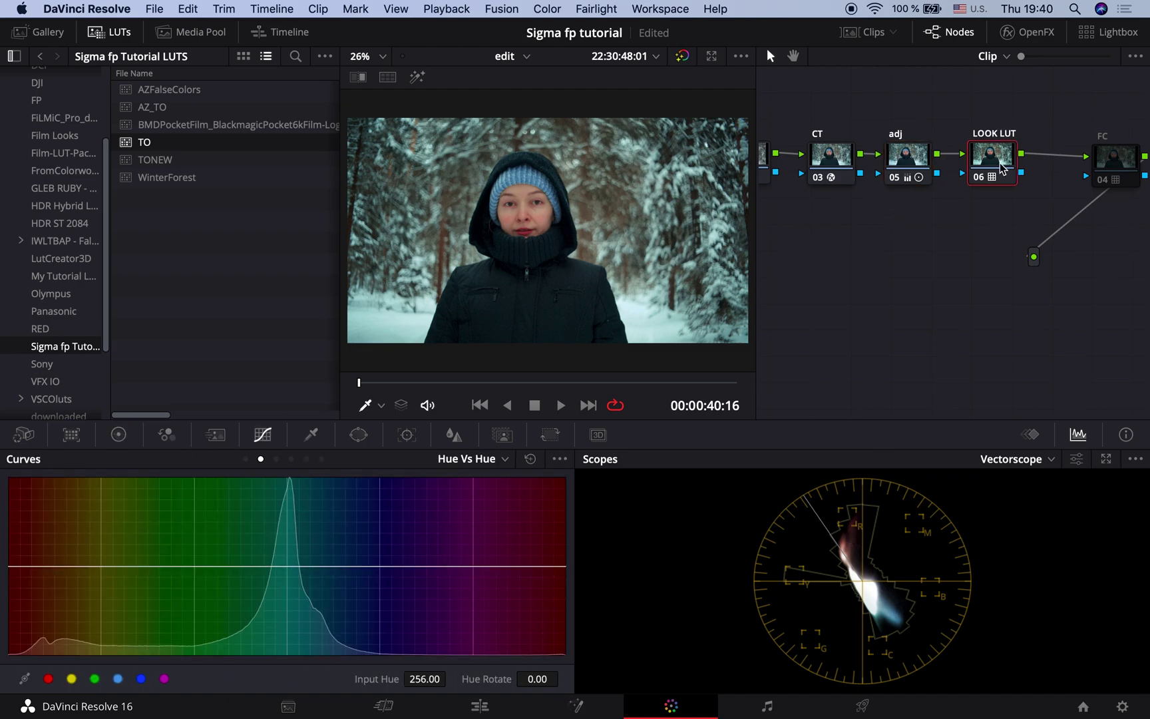
key(alt+s)
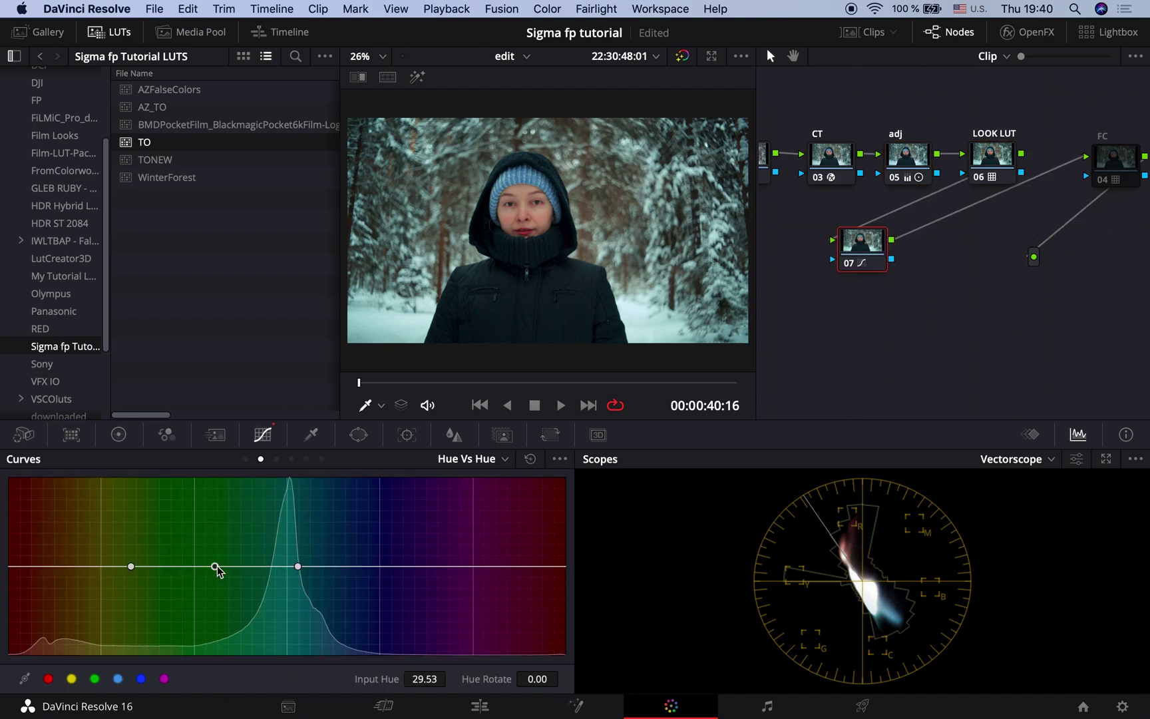
Sample the face's skin tone onto node 07's Hue vs Hue curve and shape skin and green hue points.
mouse_move(216, 568)
mouse_down()
mouse_move(219, 552)
mouse_move(220, 585)
mouse_up()
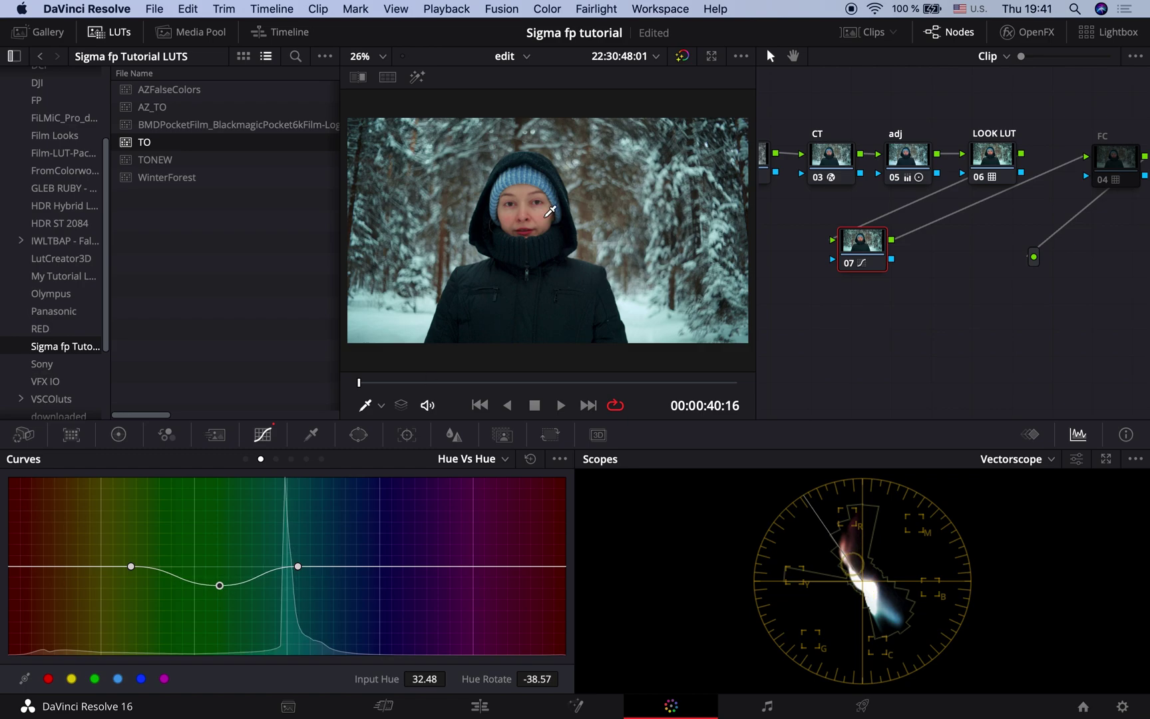
click(551, 212)
drag(23, 566, 47, 566)
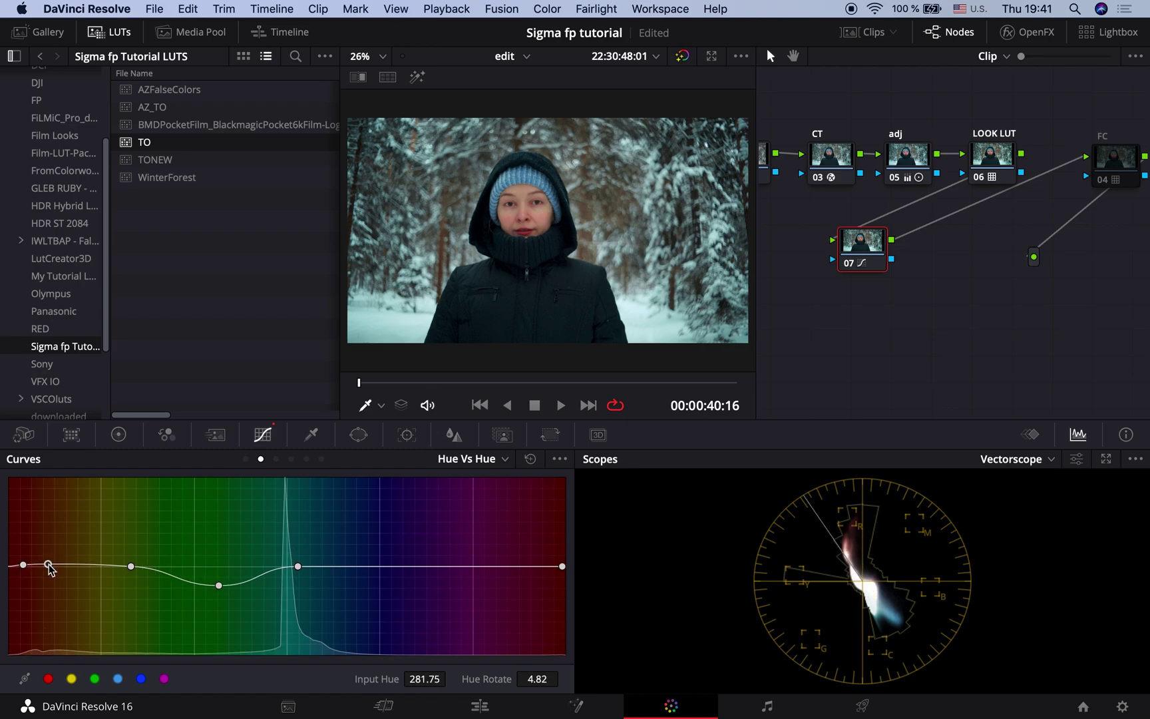
click(131, 566)
drag(133, 568, 132, 561)
drag(48, 565, 48, 562)
drag(298, 566, 300, 563)
drag(217, 587, 213, 594)
mouse_move(299, 563)
mouse_down()
mouse_move(319, 582)
mouse_move(310, 571)
mouse_up()
Desaturate greens on Hue vs Sat, then refine Hue vs Hue so hue 253.94 rotates −9.64.
click(275, 458)
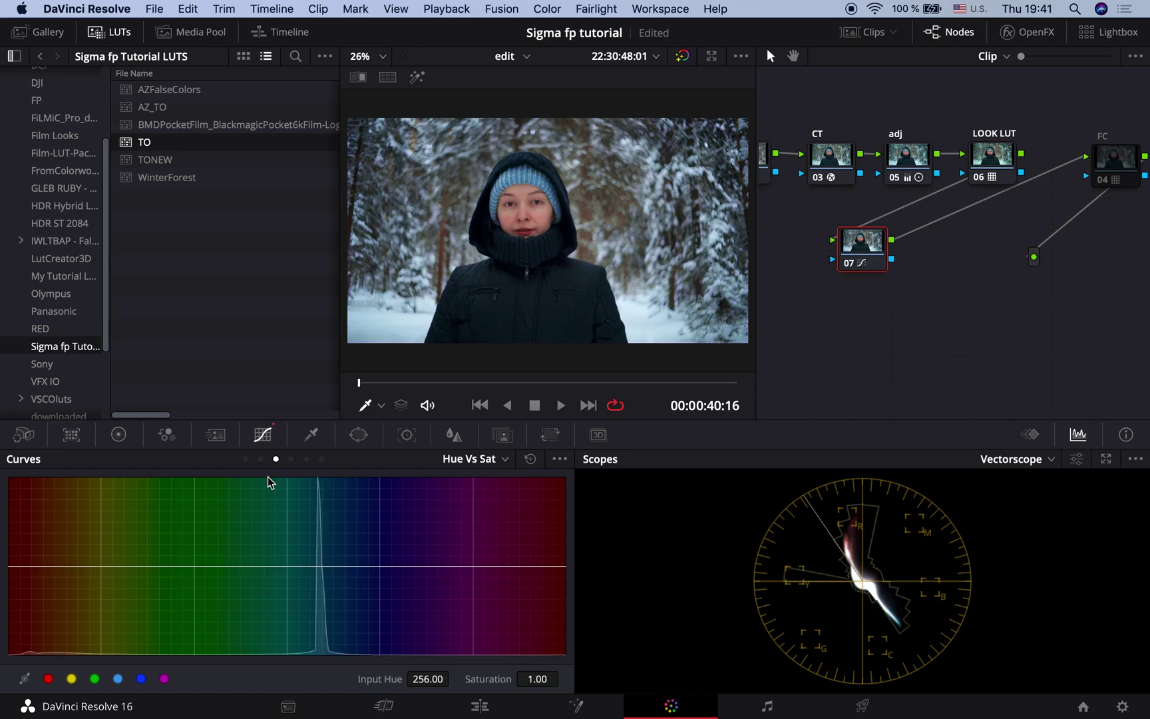
click(95, 678)
drag(194, 564, 195, 597)
click(260, 458)
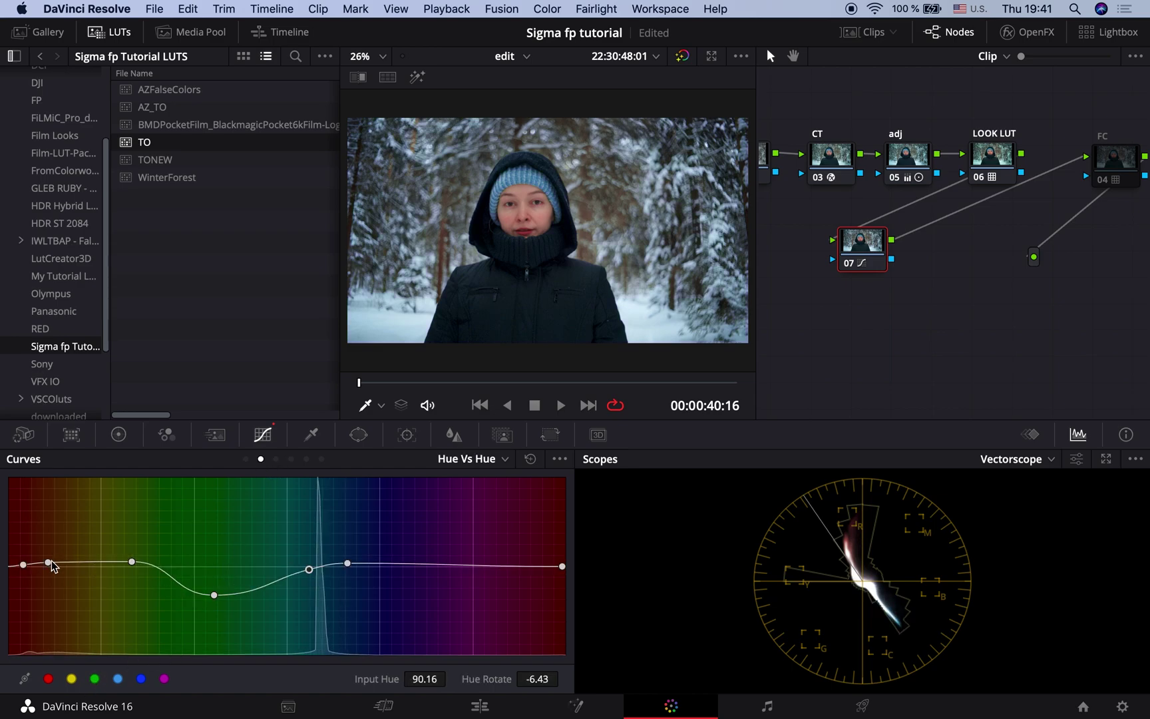
drag(48, 562, 26, 565)
drag(563, 567, 563, 571)
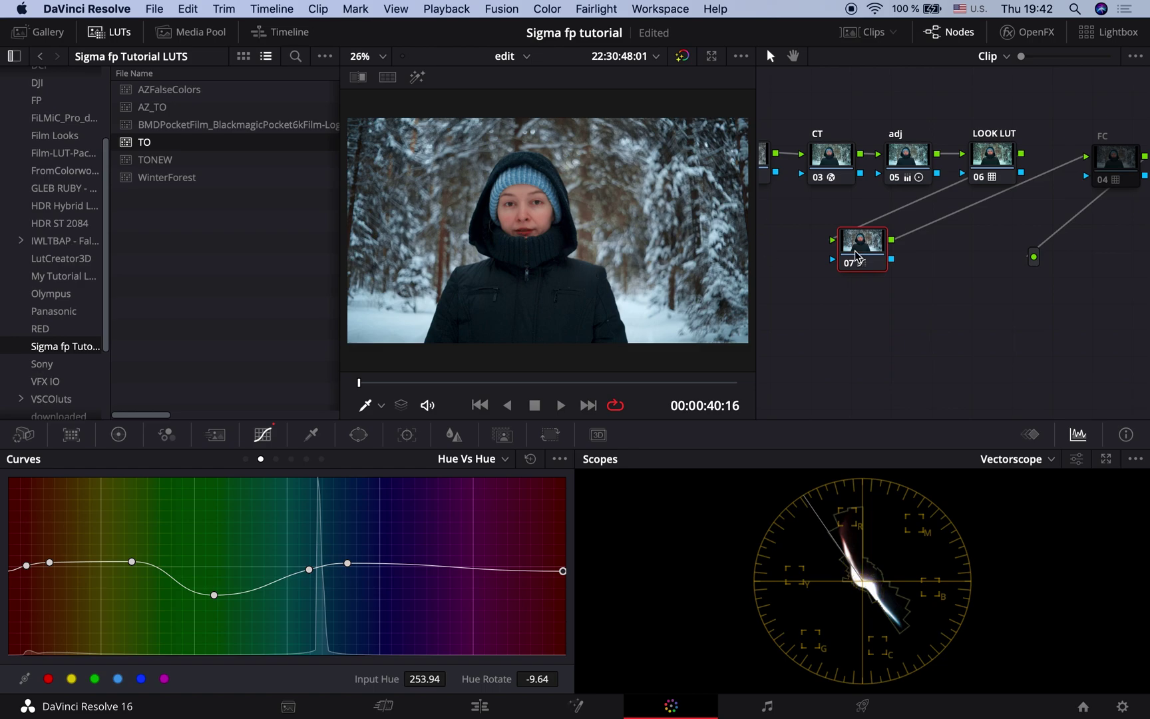
Reset node 07's grade and switch the LOOK LUT node to the TONEW LUT.
right_click(857, 255)
click(906, 264)
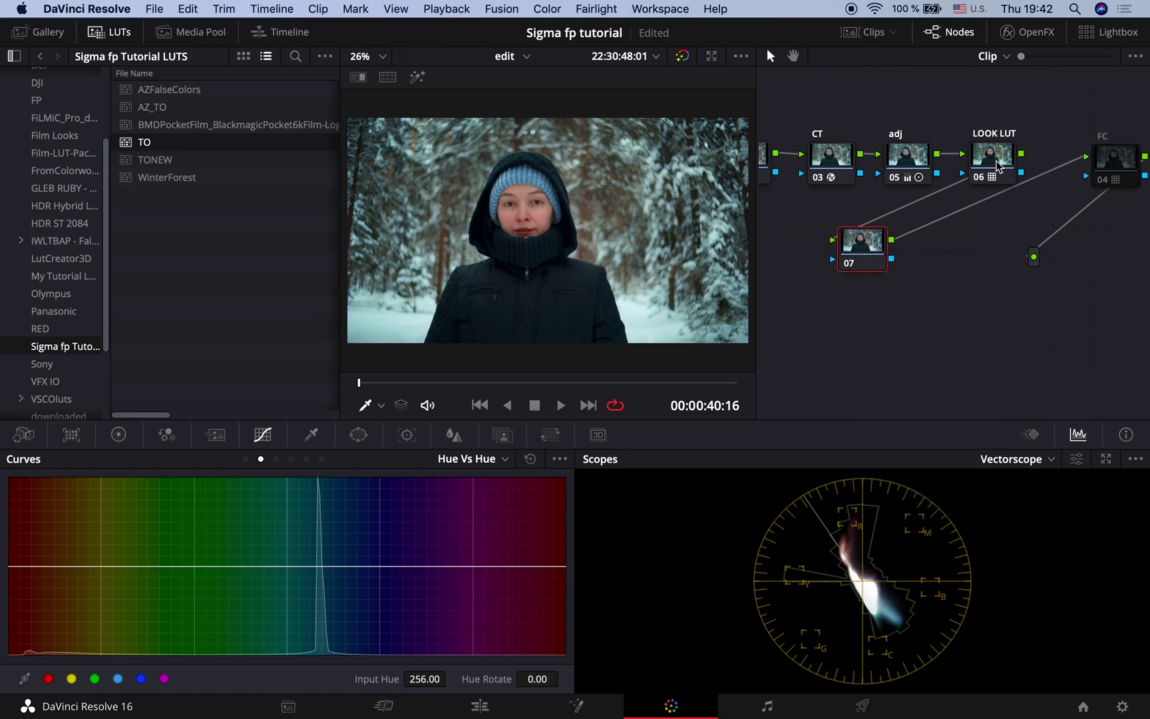
click(996, 166)
click(153, 161)
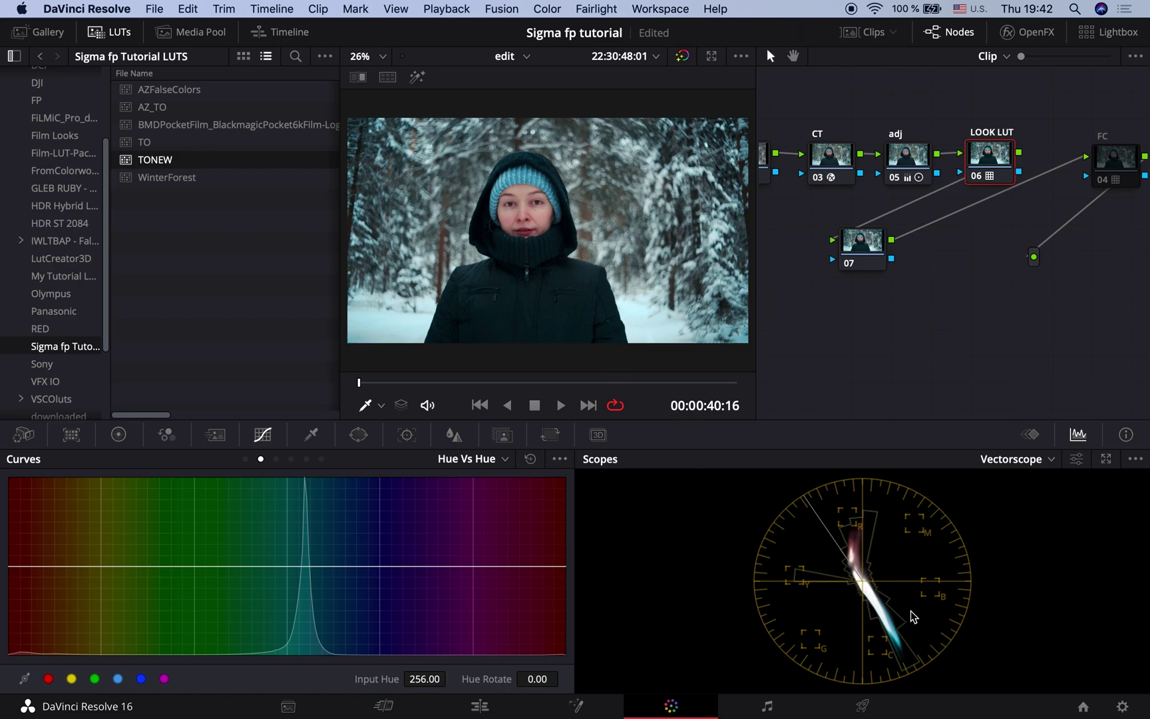
Re-sample the face's skin tone on node 07's Hue vs Hue curve and adjust that hue.
click(861, 242)
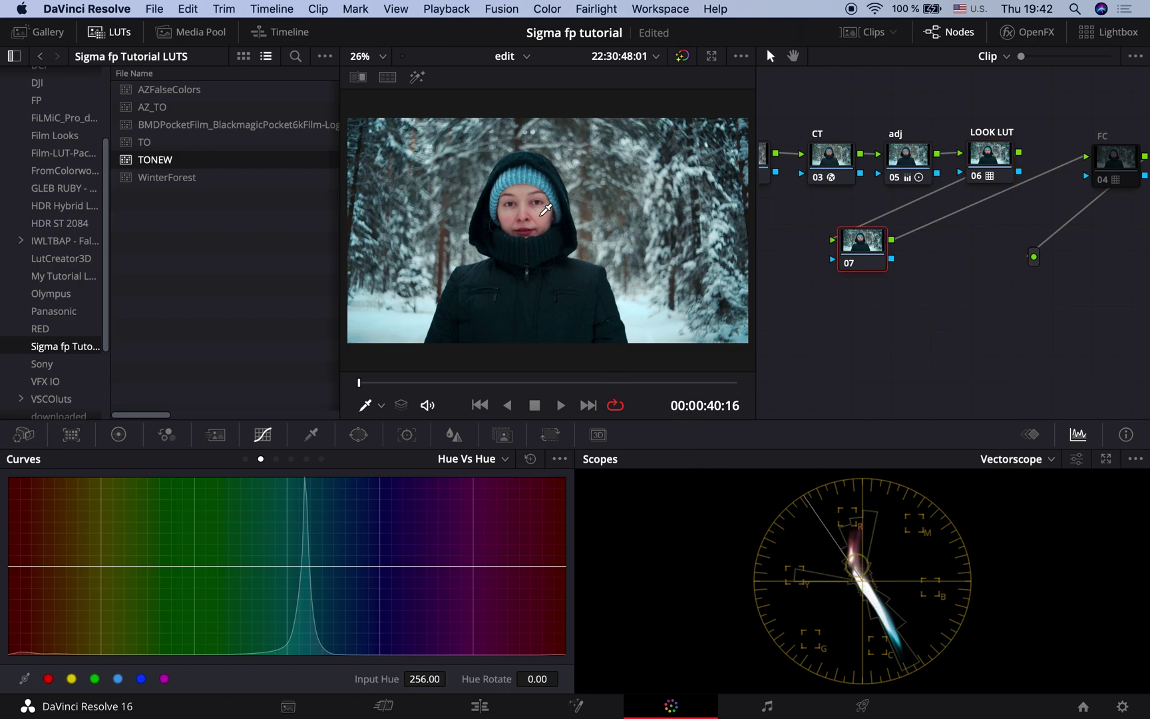
click(547, 210)
drag(20, 567, 20, 571)
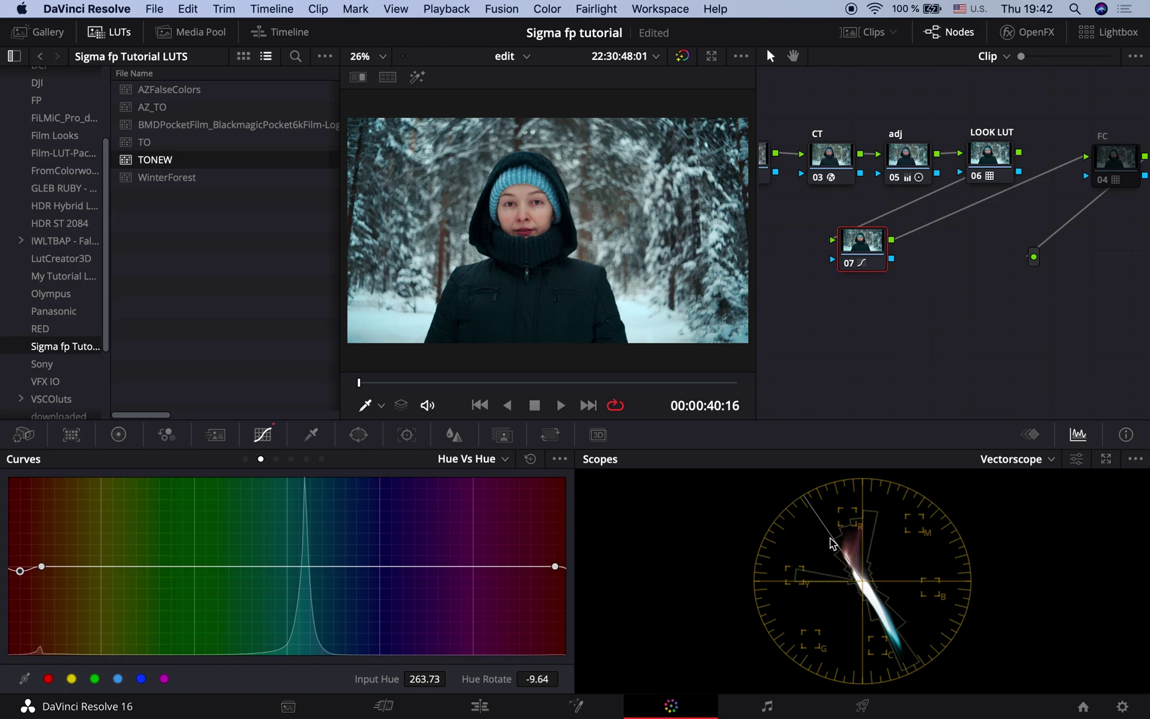
Check exposure with false colour, lower adj node's master gain to 0.95, and move node 07 beside LOOK LUT.
click(1113, 163)
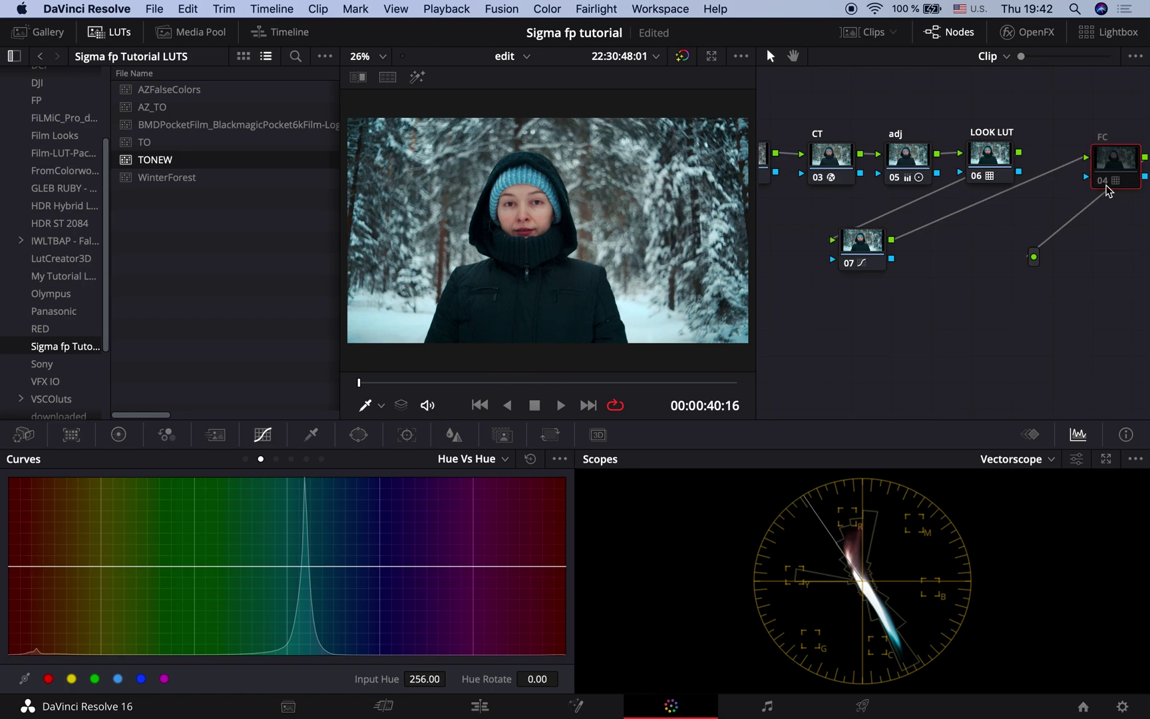
click(1106, 185)
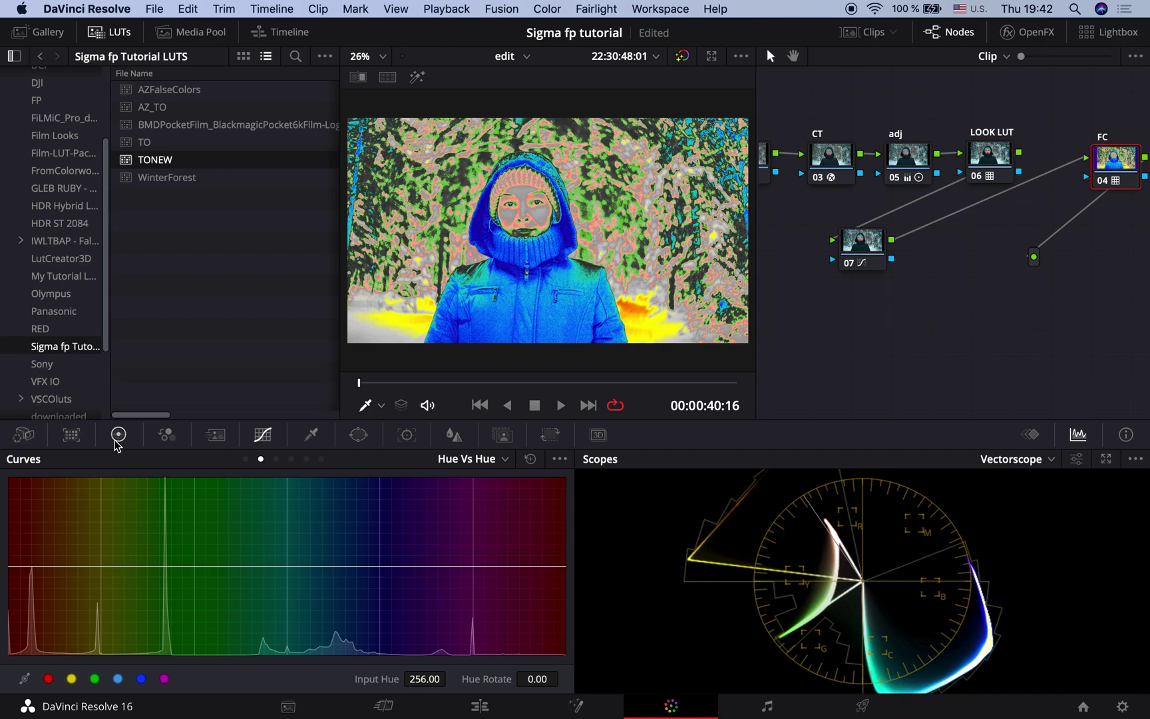
click(118, 434)
click(907, 157)
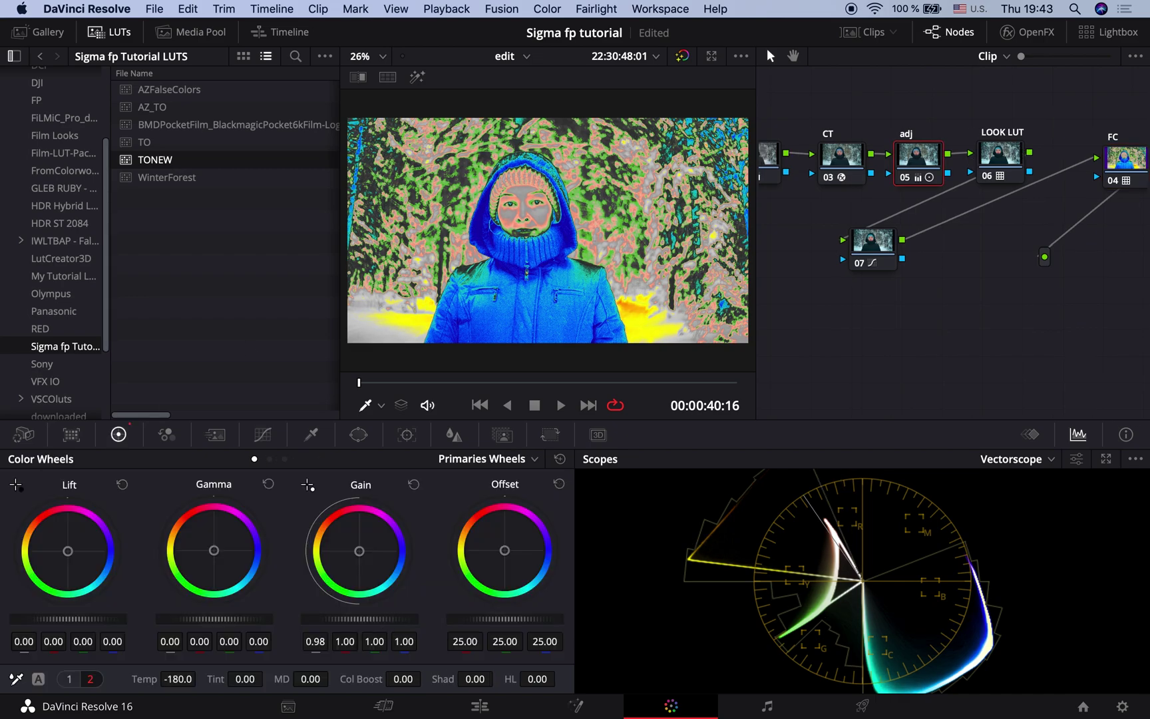
click(1115, 179)
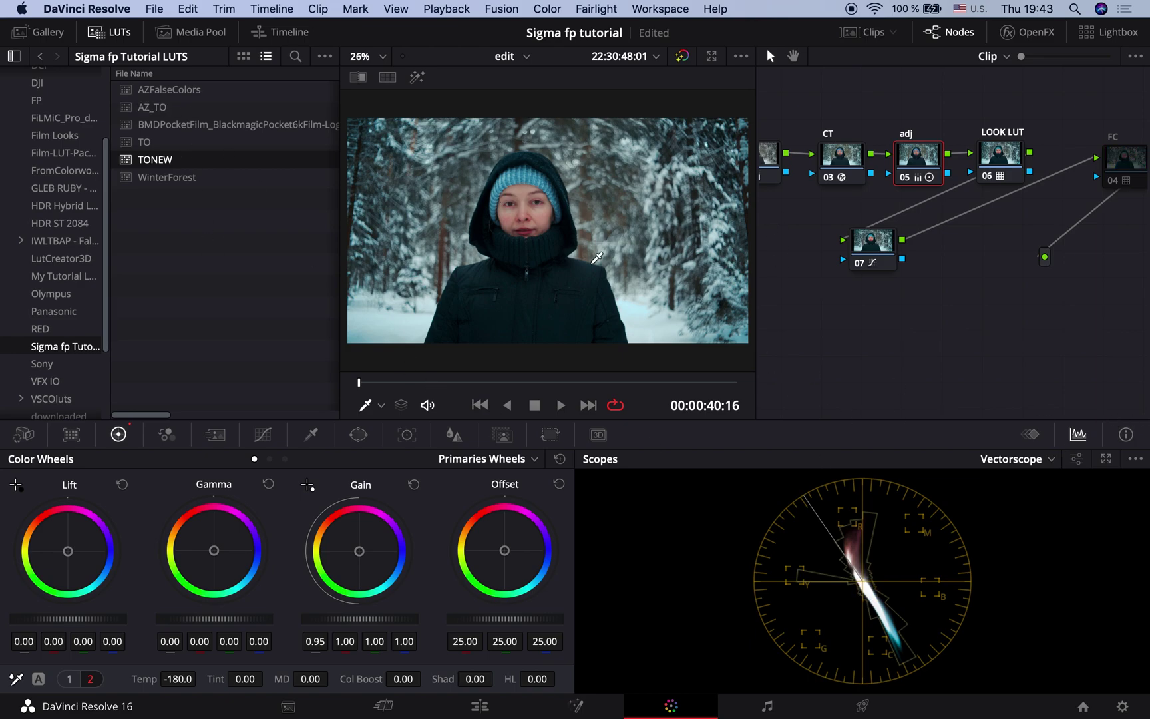
drag(869, 244, 968, 251)
Reset node 07 and the adj node, and switch the LOOK LUT node to the WinterForest LUT.
right_click(970, 250)
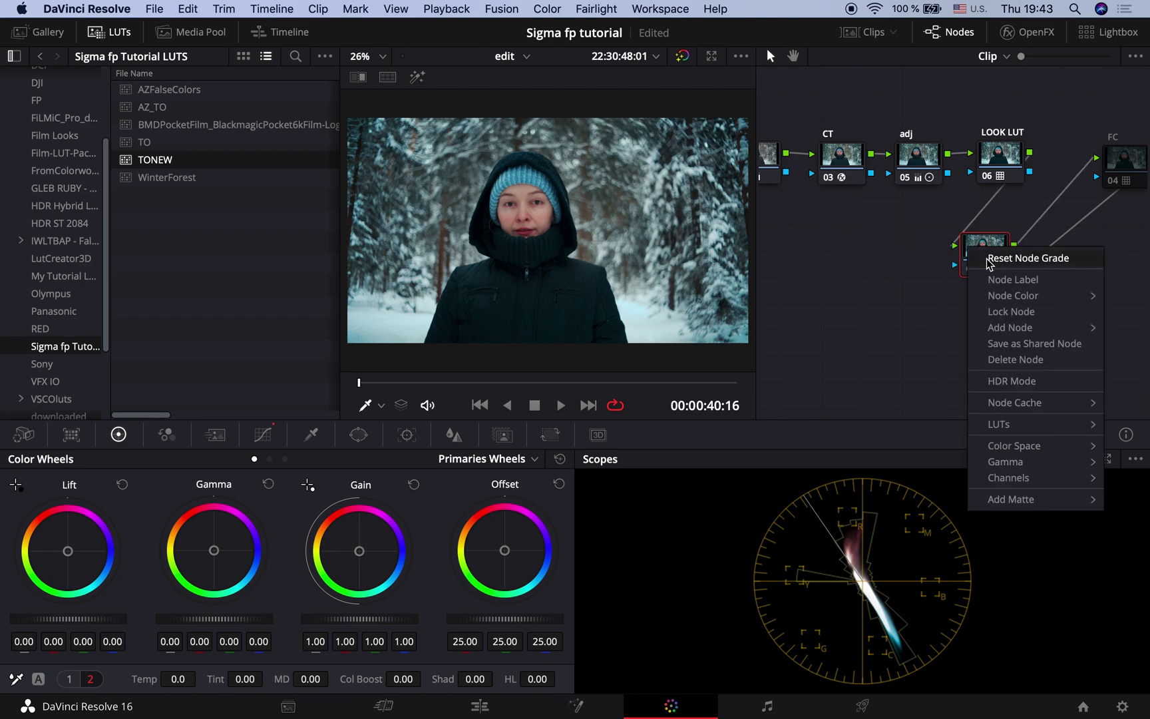
click(1025, 258)
right_click(927, 152)
click(998, 160)
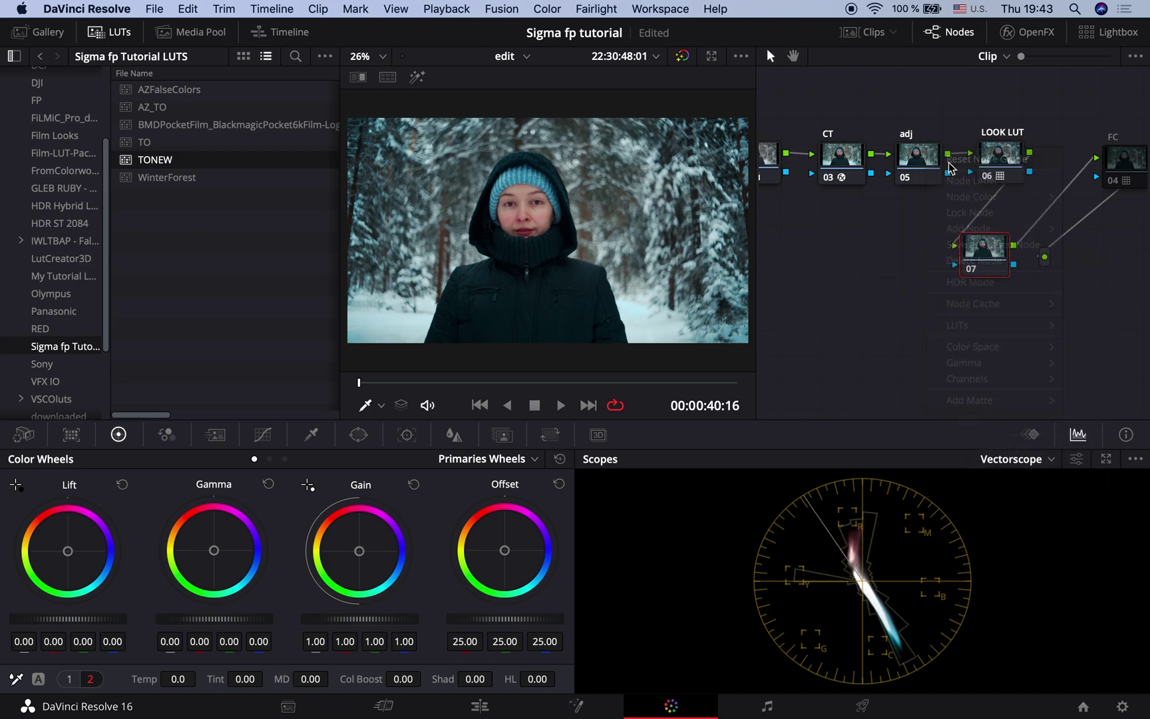
click(1001, 161)
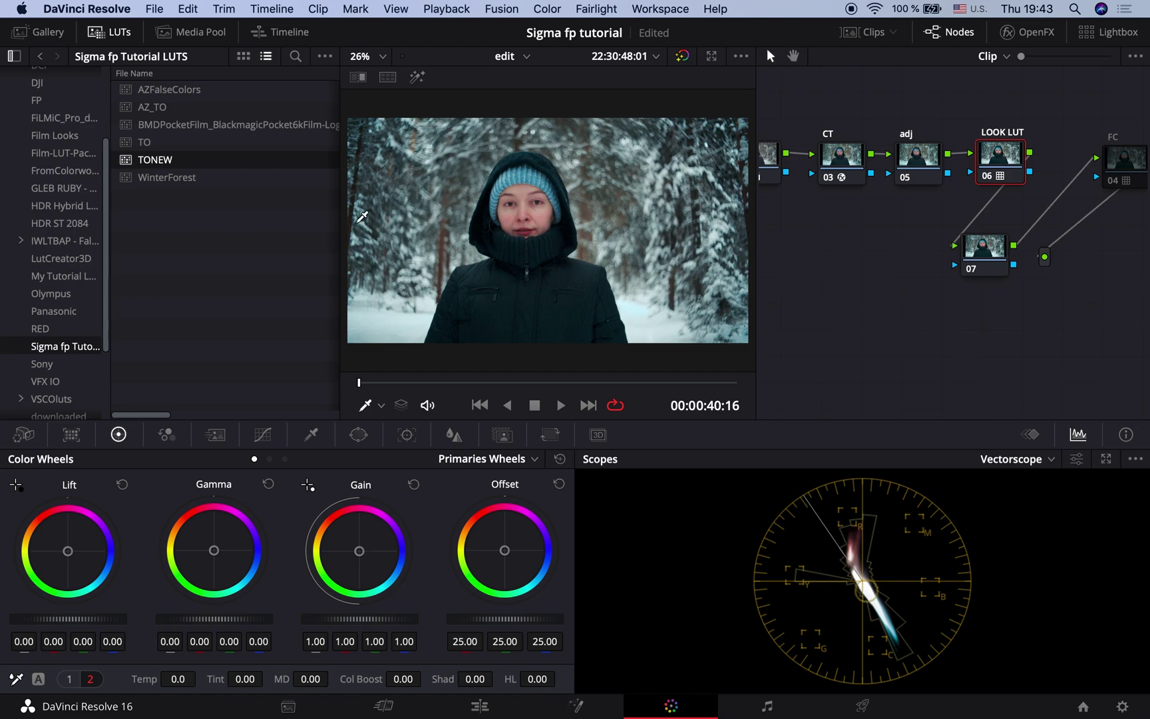
click(153, 179)
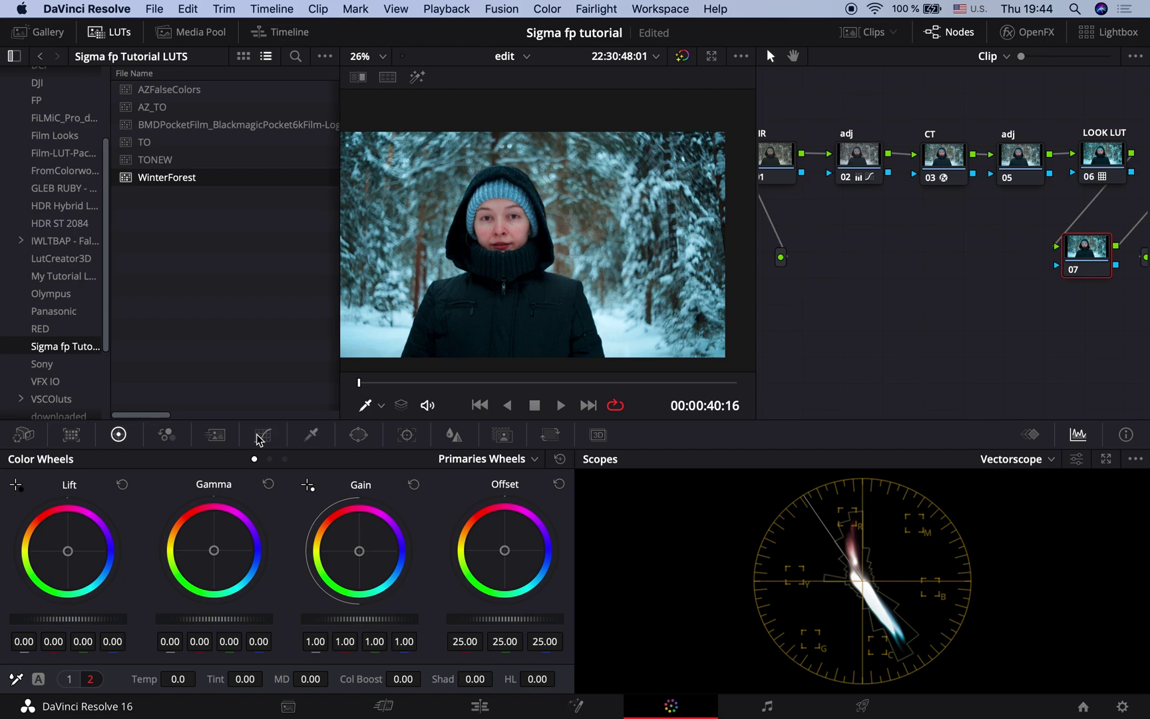
Sample the blue from the image onto node 07's Hue vs Hue curve, rotating hue 261.67 by −8.04.
click(263, 434)
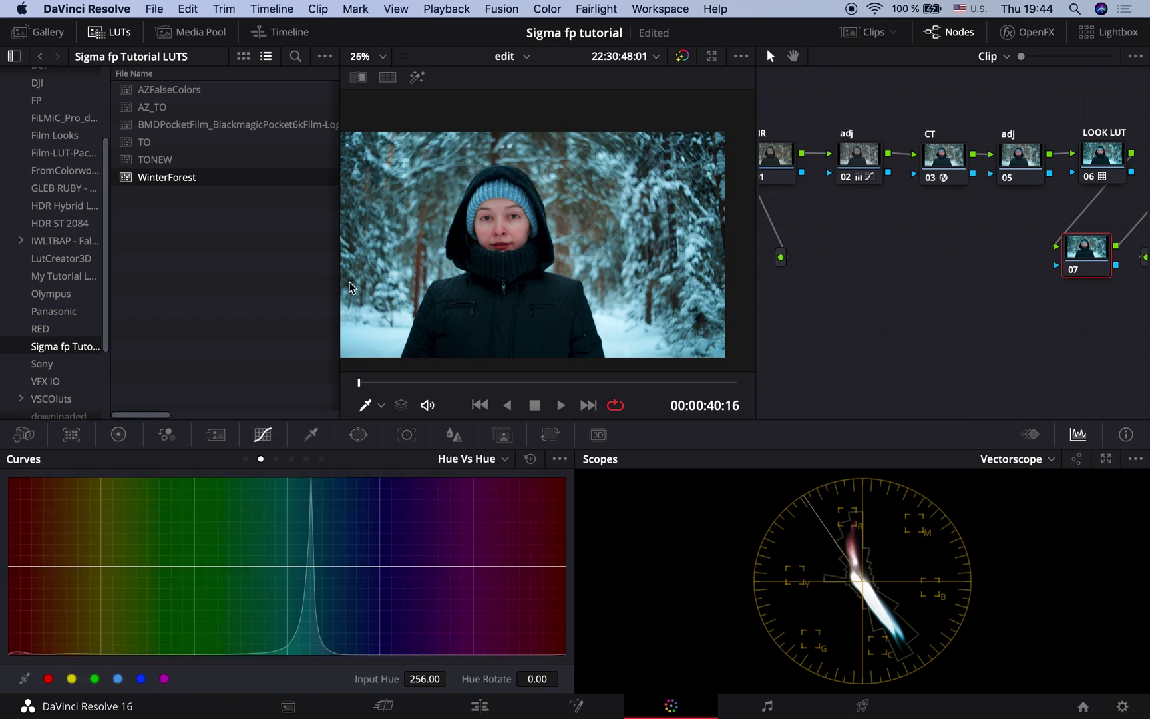
click(494, 229)
click(121, 566)
drag(42, 566, 16, 573)
drag(555, 566, 554, 572)
click(515, 566)
drag(14, 574, 16, 570)
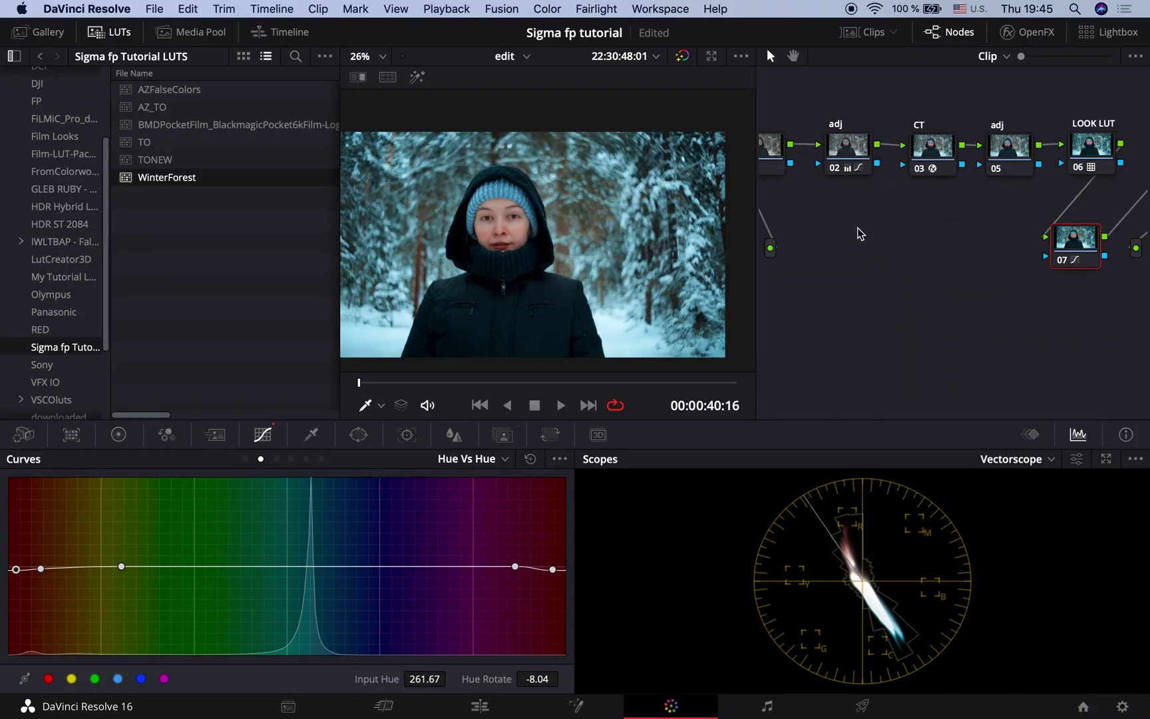
scroll(857, 231, left, 3)
click(835, 170)
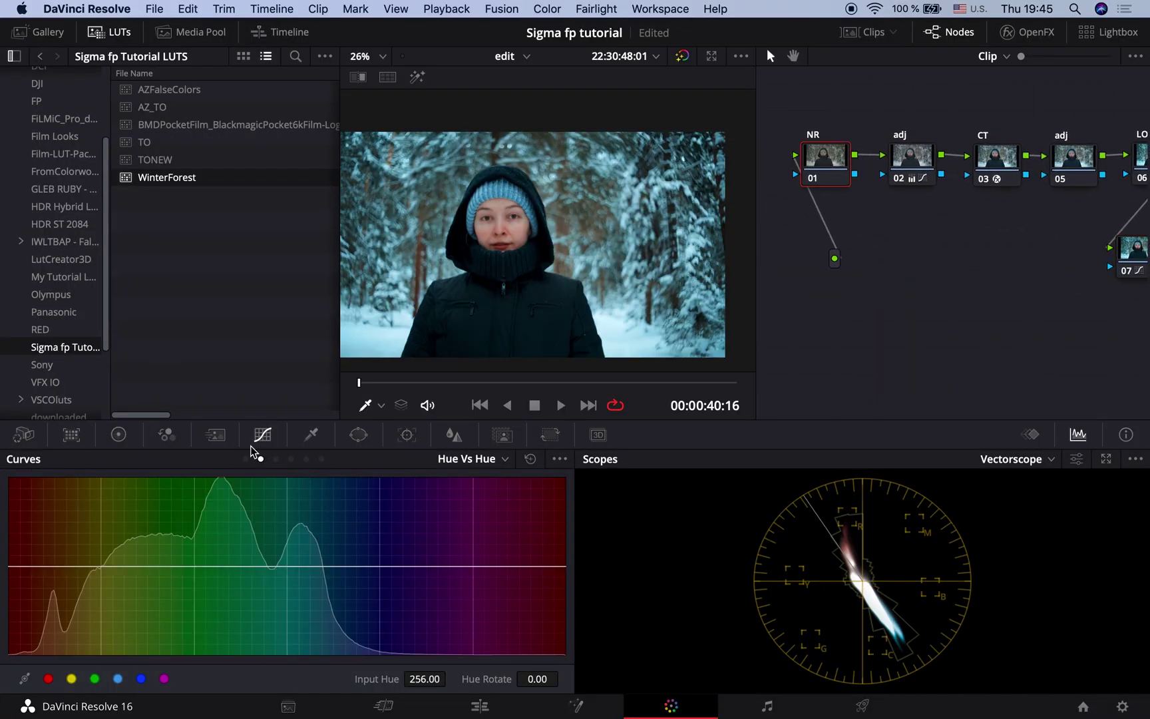
Set the NR node's temporal NR to 2 frames, motion range Small, luma threshold 1.0, chroma 20.0.
click(210, 439)
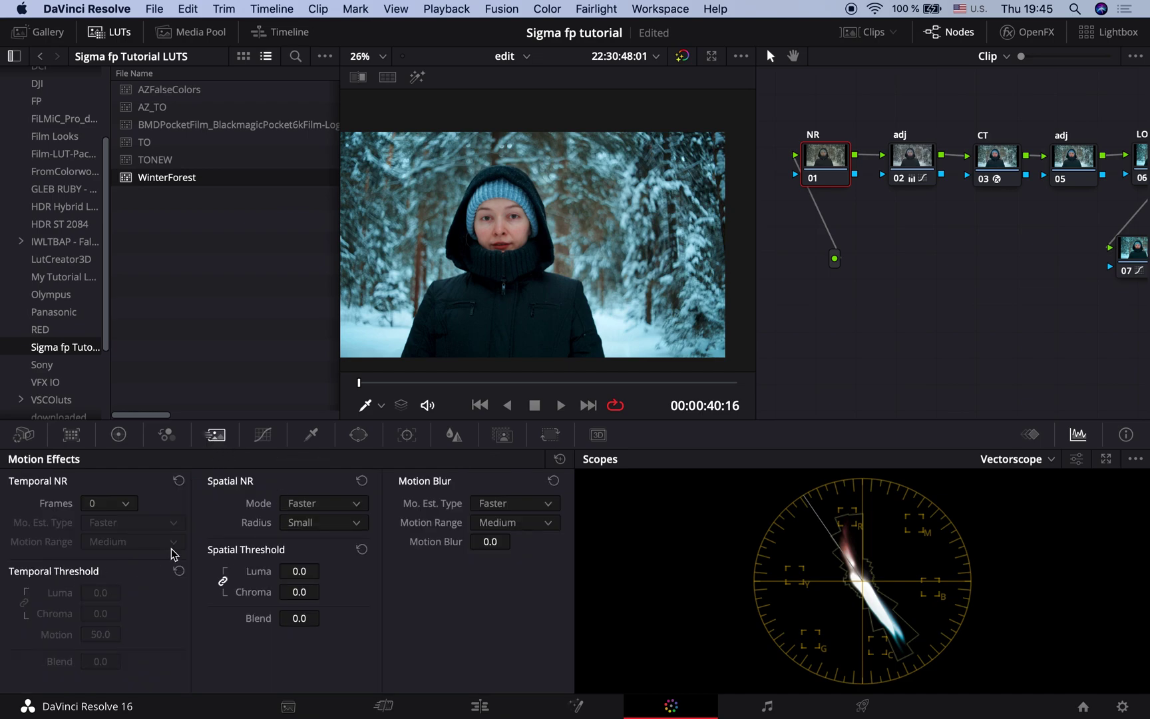
click(132, 507)
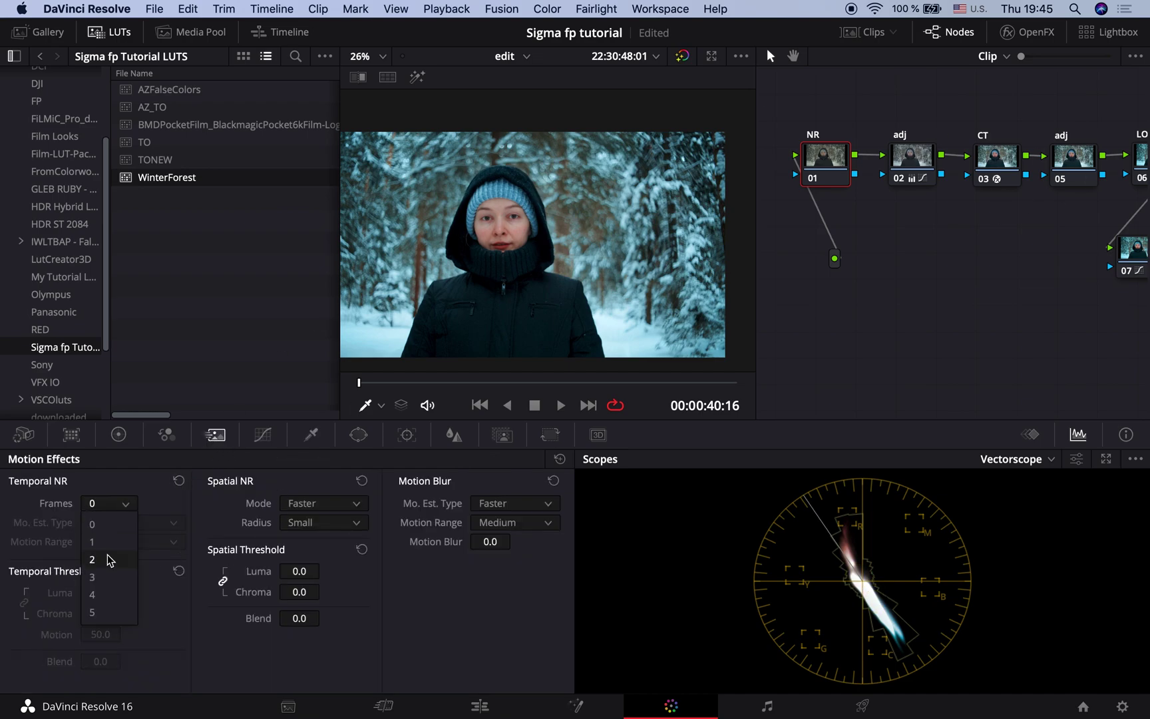
click(107, 559)
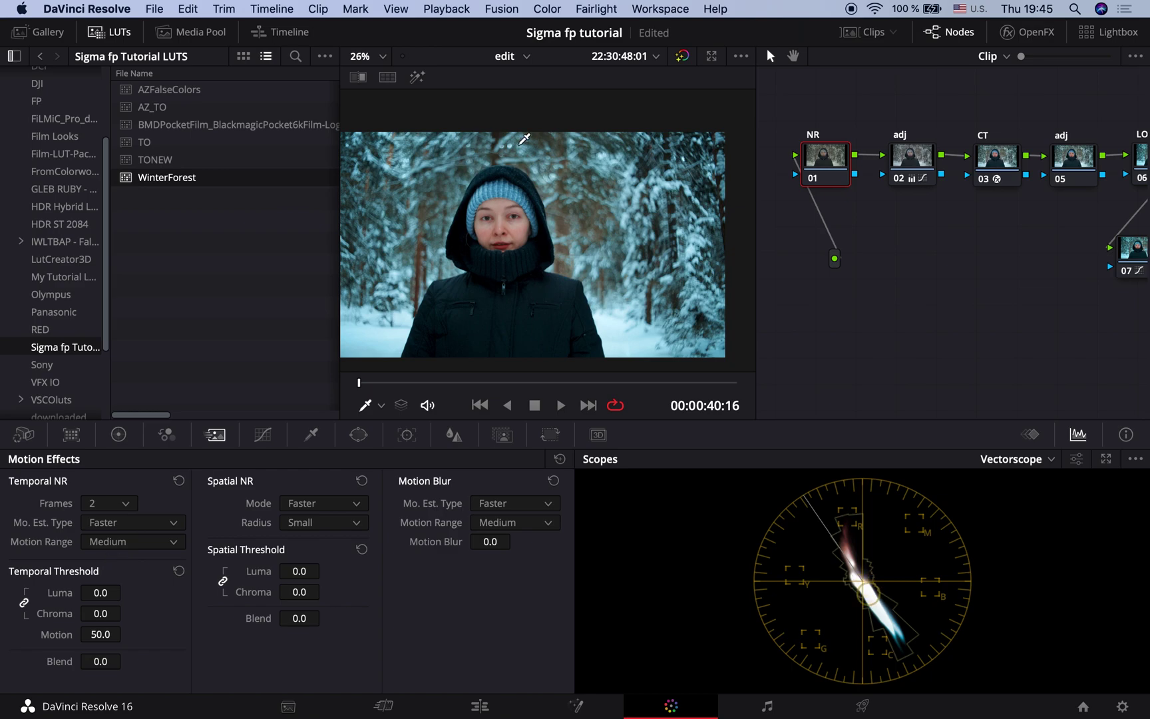
click(141, 541)
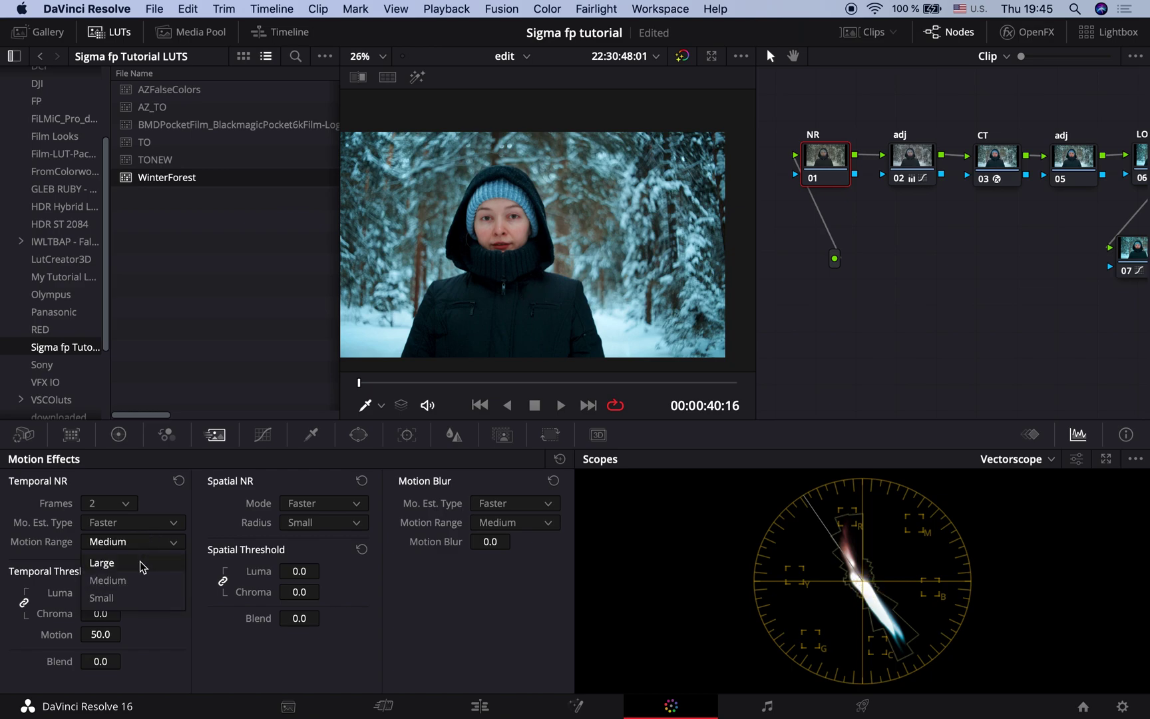
click(94, 597)
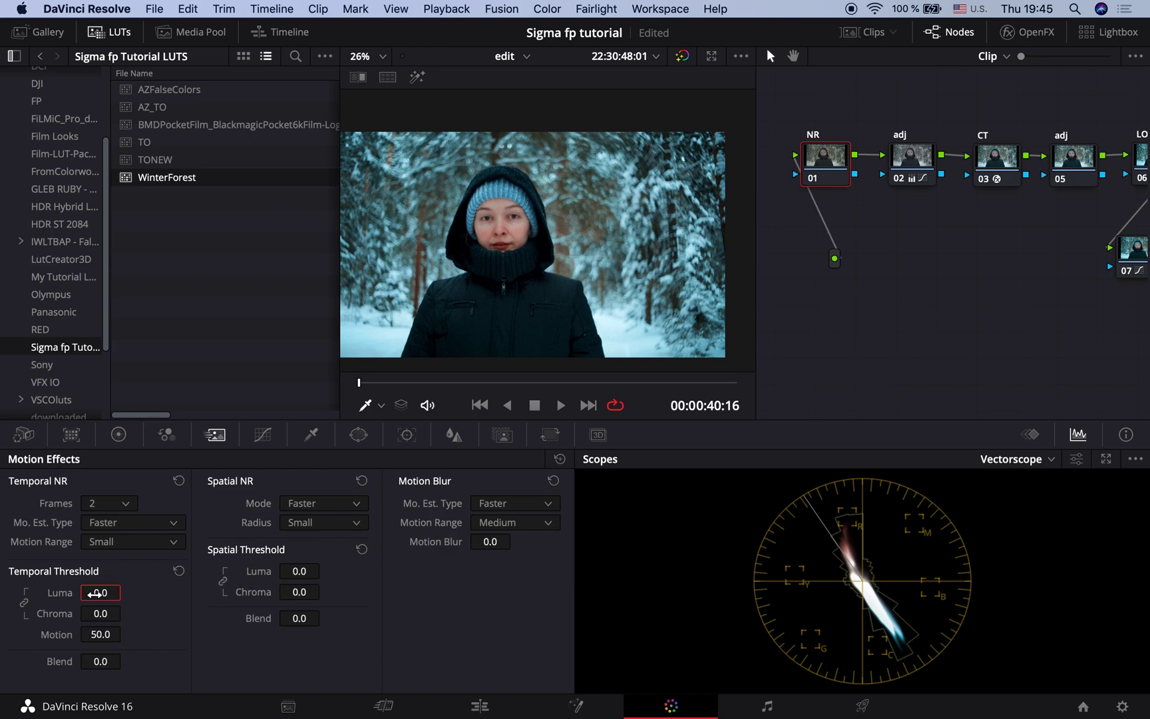
click(95, 592)
text(1)
key(Return)
click(102, 614)
text(20)
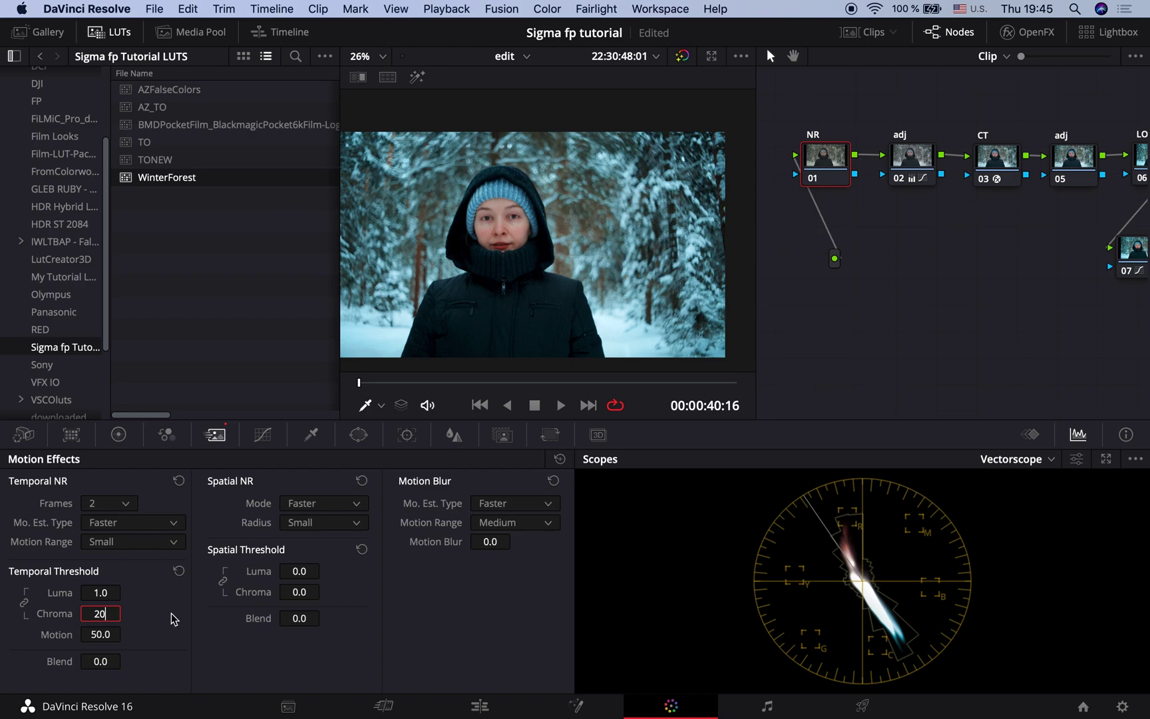
key(Return)
key(Return)
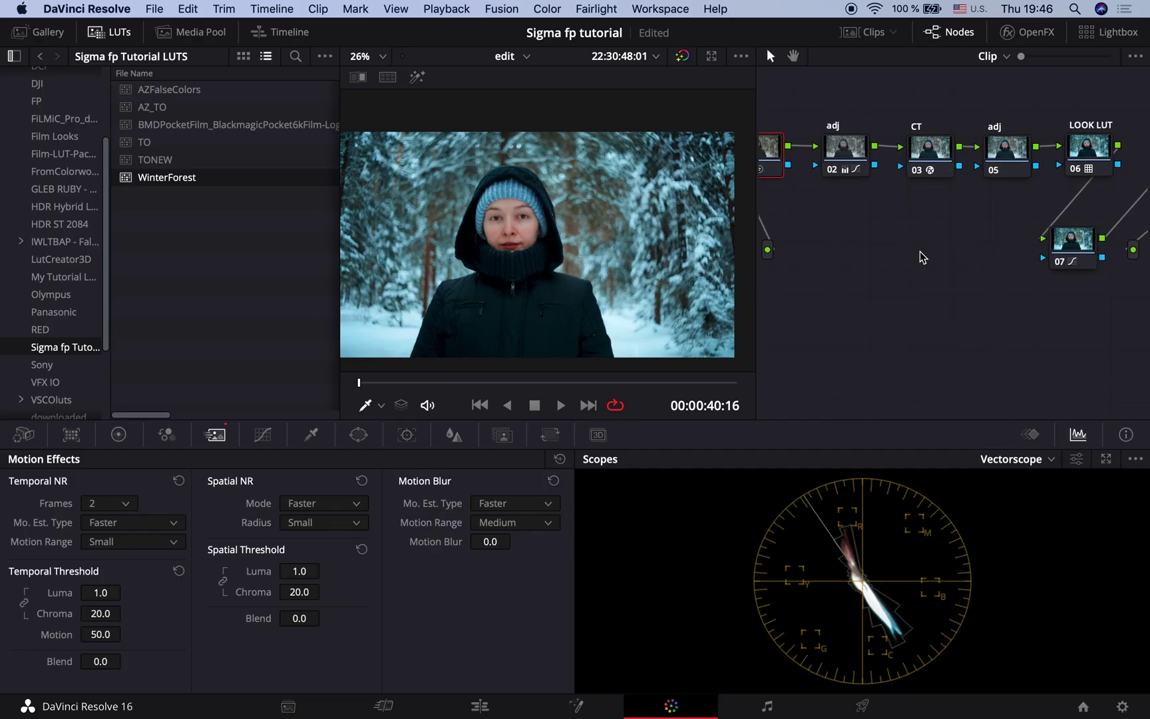
Add nodes 08 and 09 after the CT node, arrange them in the node tree, and bypass CT.
scroll(855, 239, right, 2)
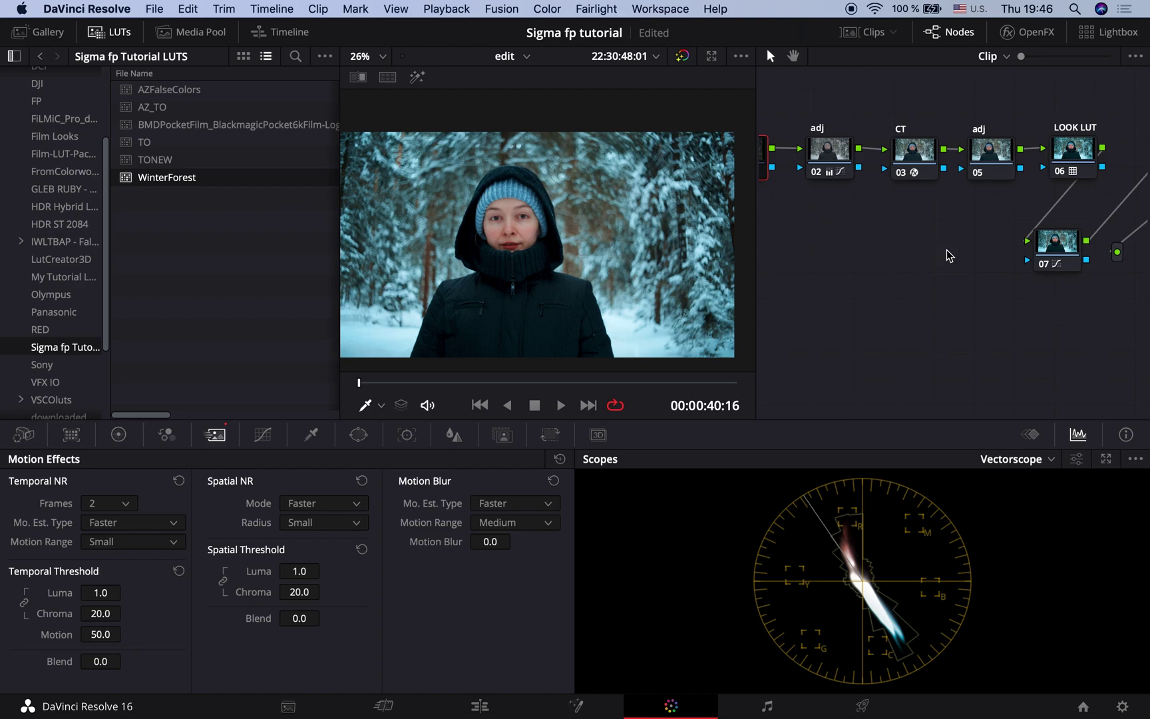
drag(914, 155, 899, 145)
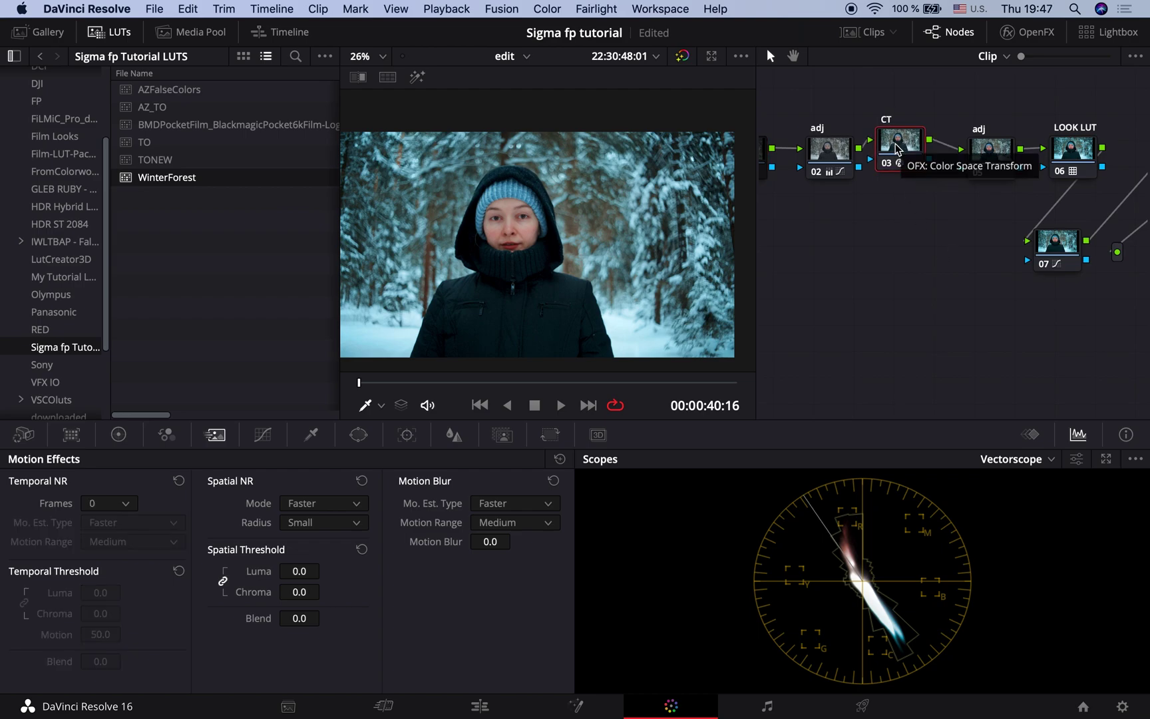
drag(897, 148, 893, 118)
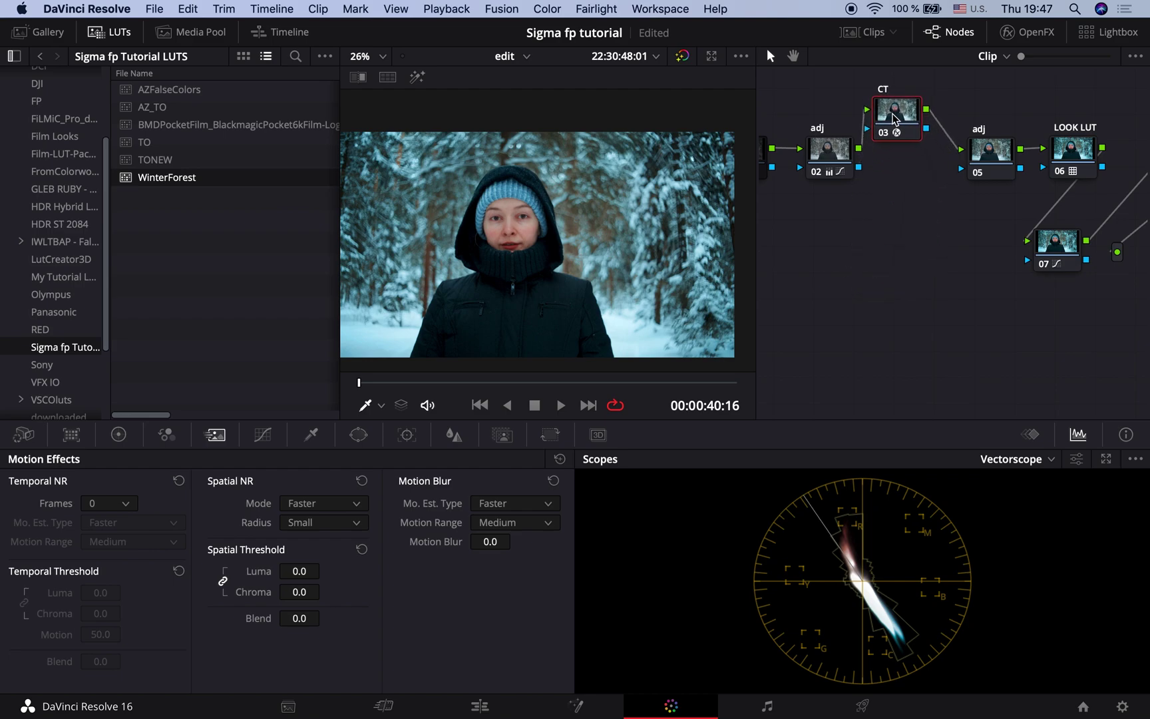
key(alt+s)
key(alt+s)
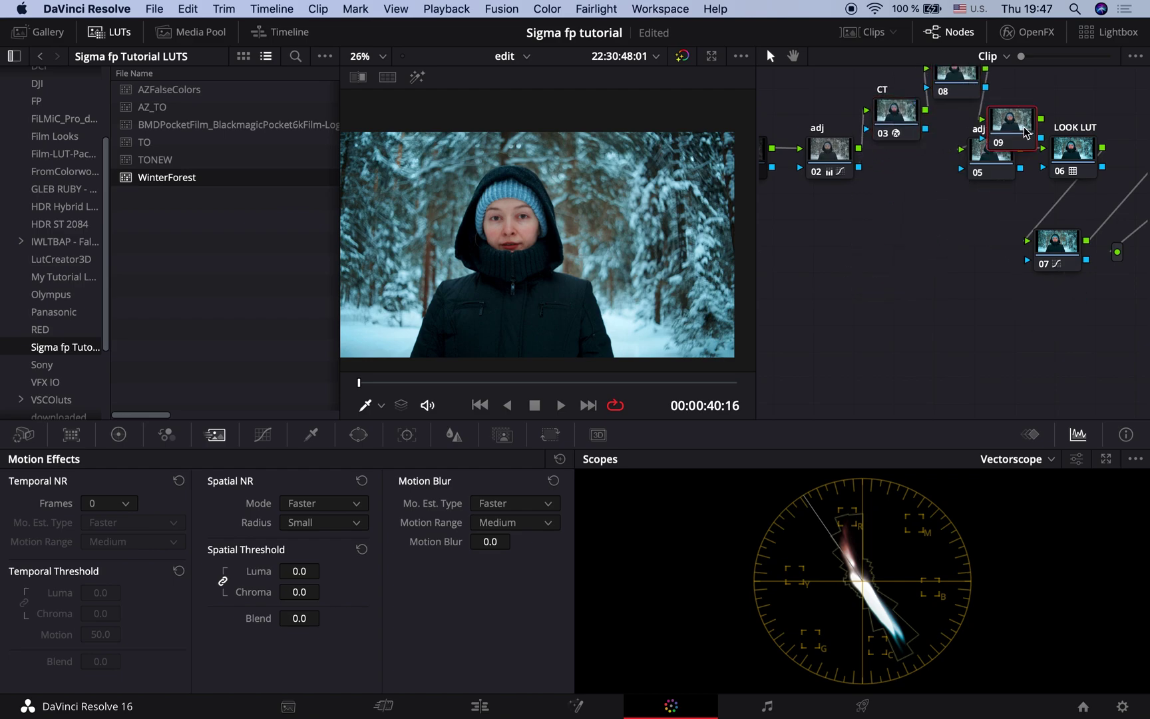
drag(1024, 133, 1045, 93)
drag(920, 130, 925, 166)
drag(945, 76, 850, 87)
drag(1046, 83, 953, 95)
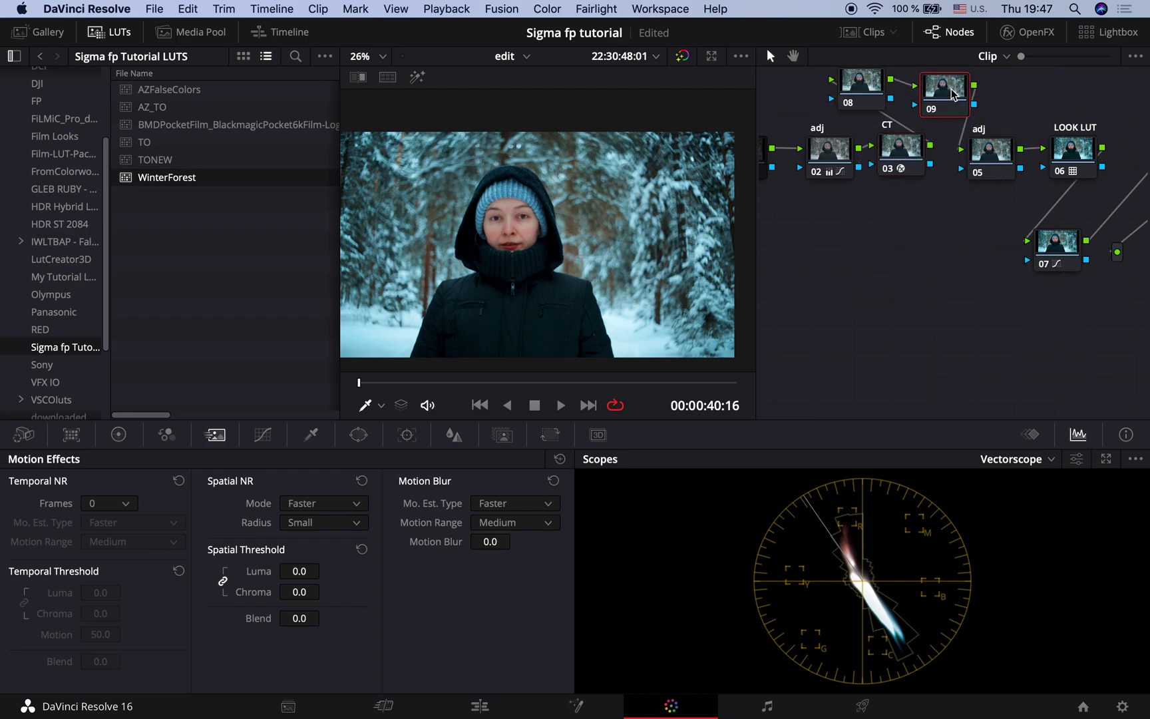
click(895, 230)
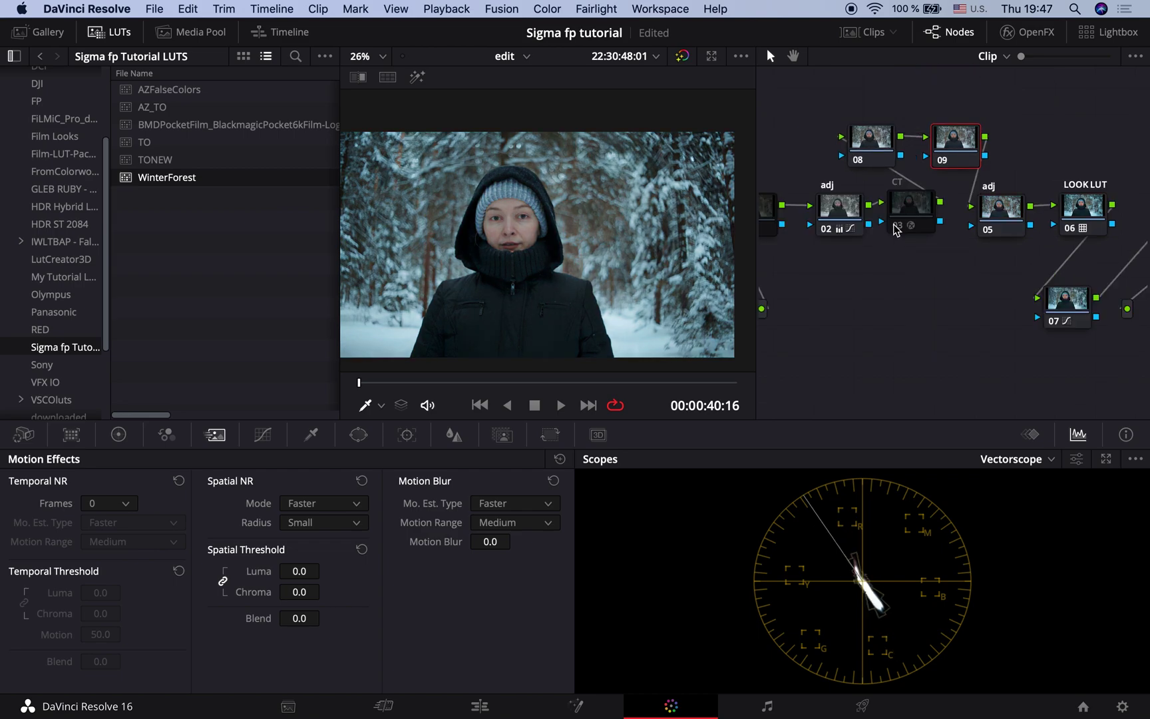
Set node 08's RGB Mixer red, green and blue gains to 2.00.
click(869, 148)
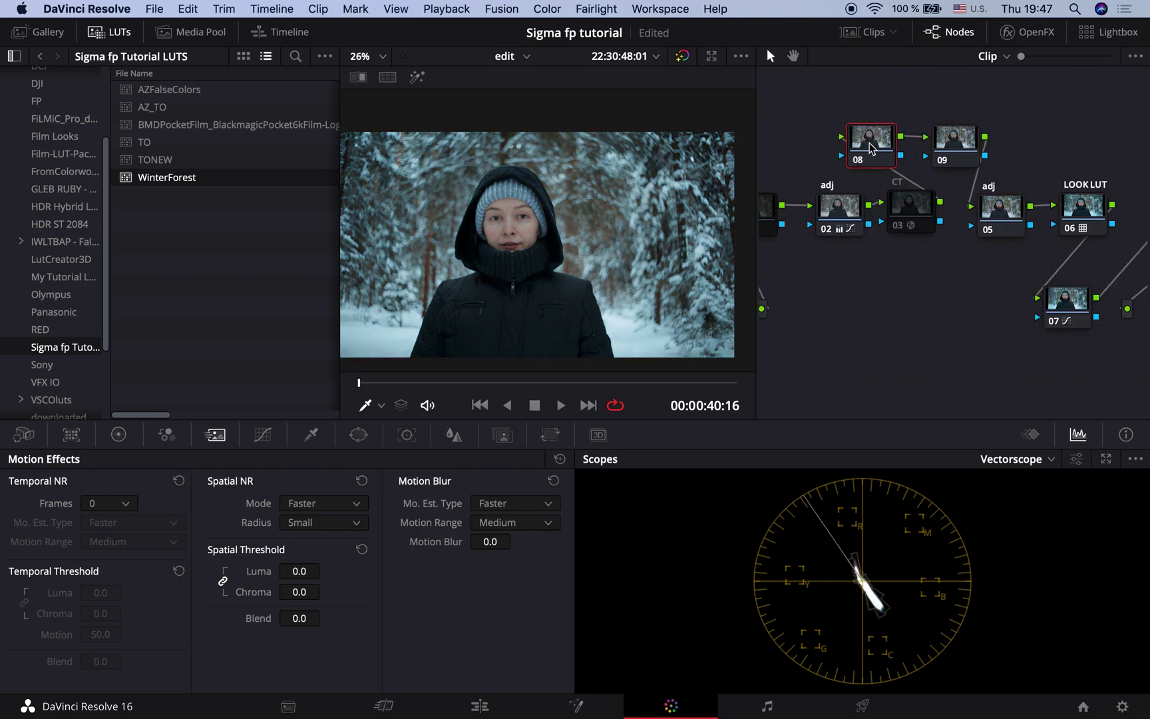
click(167, 433)
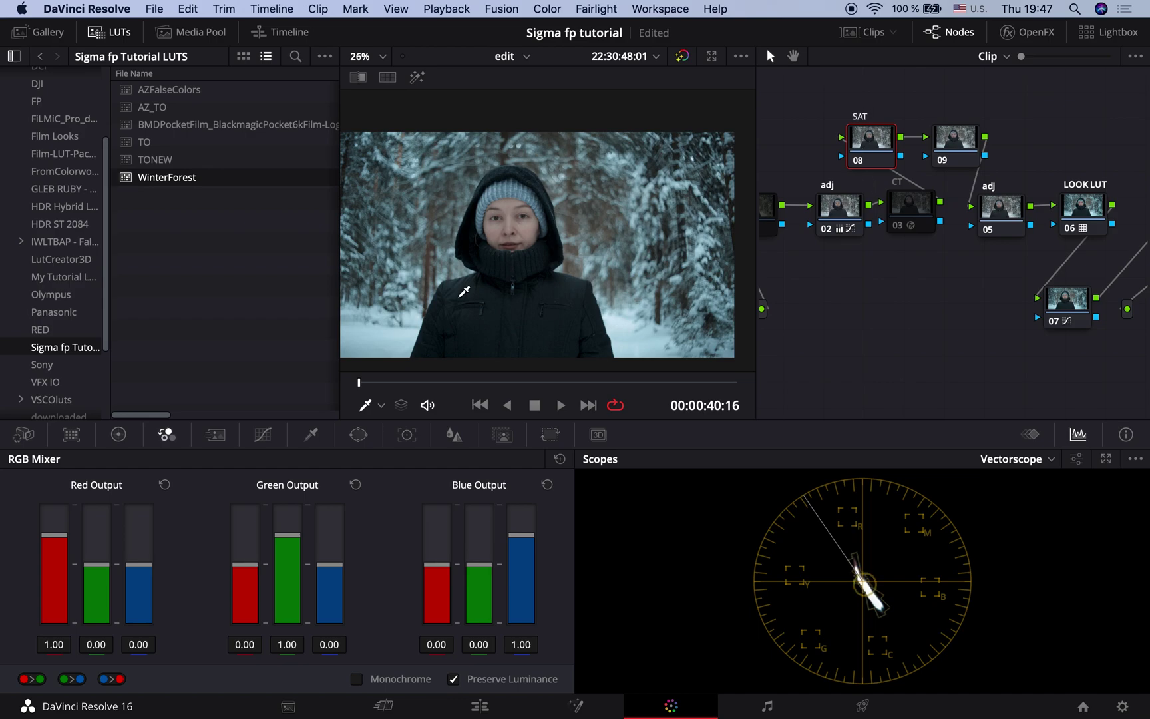
drag(54, 534, 54, 506)
drag(287, 534, 293, 466)
drag(521, 535, 532, 480)
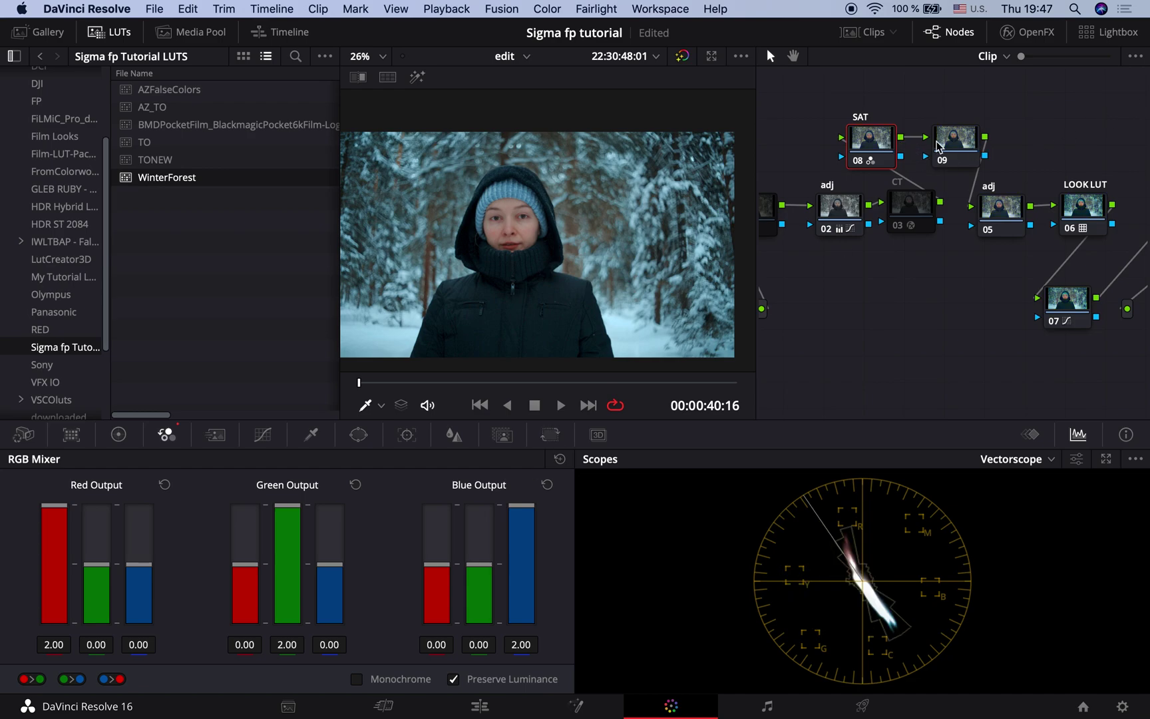
Apply the Blackmagic Broadcast Film to Extended Video v4 LUT to node 09.
click(951, 148)
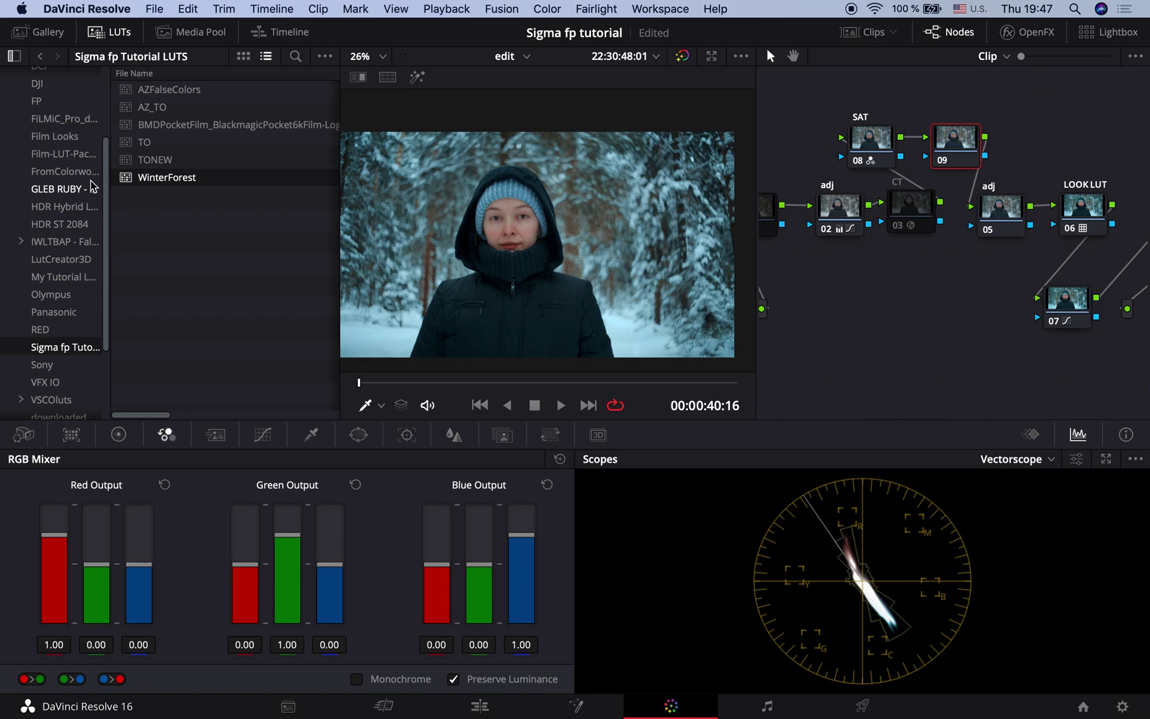
scroll(93, 181, up, 4)
click(64, 147)
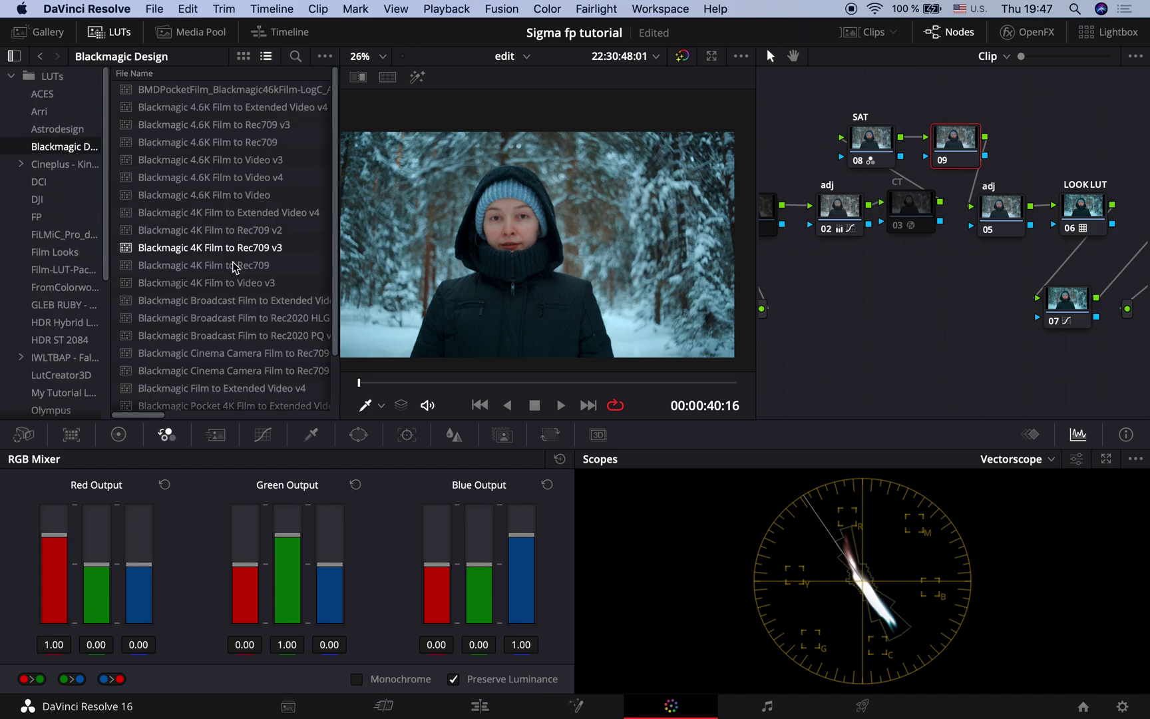
scroll(246, 306, right, 2)
scroll(245, 306, right, 2)
scroll(245, 306, left, 3)
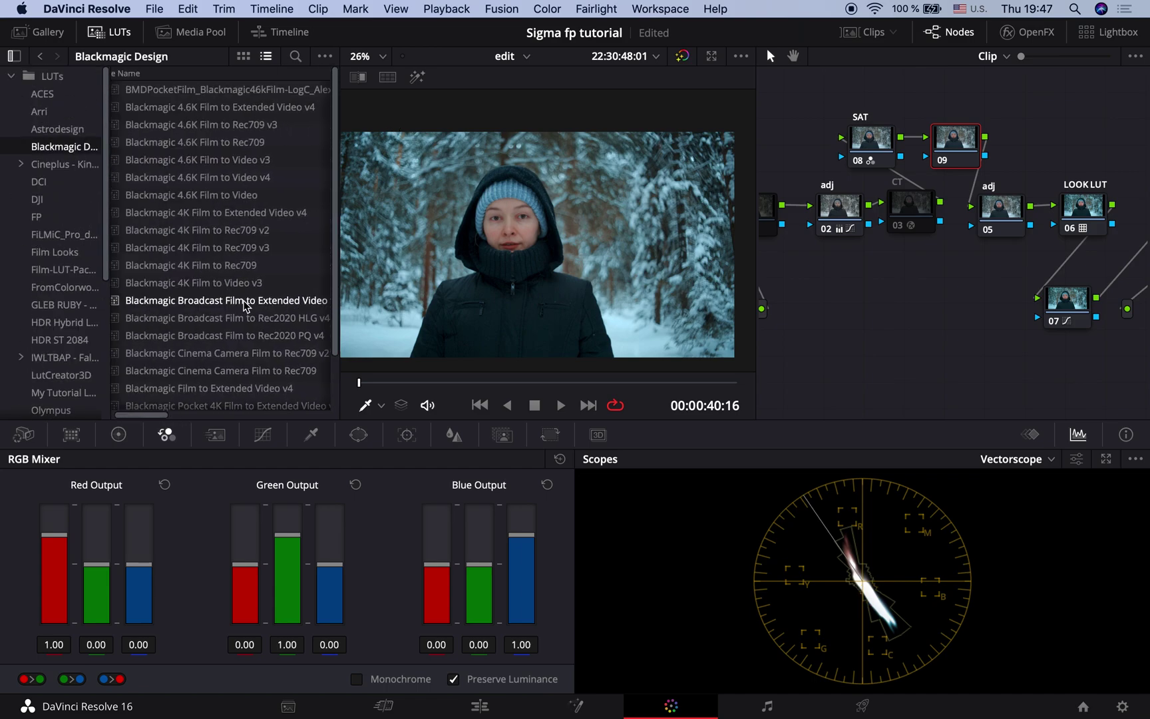
scroll(244, 300, down, 1)
double_click(241, 301)
scroll(238, 303, right, 1)
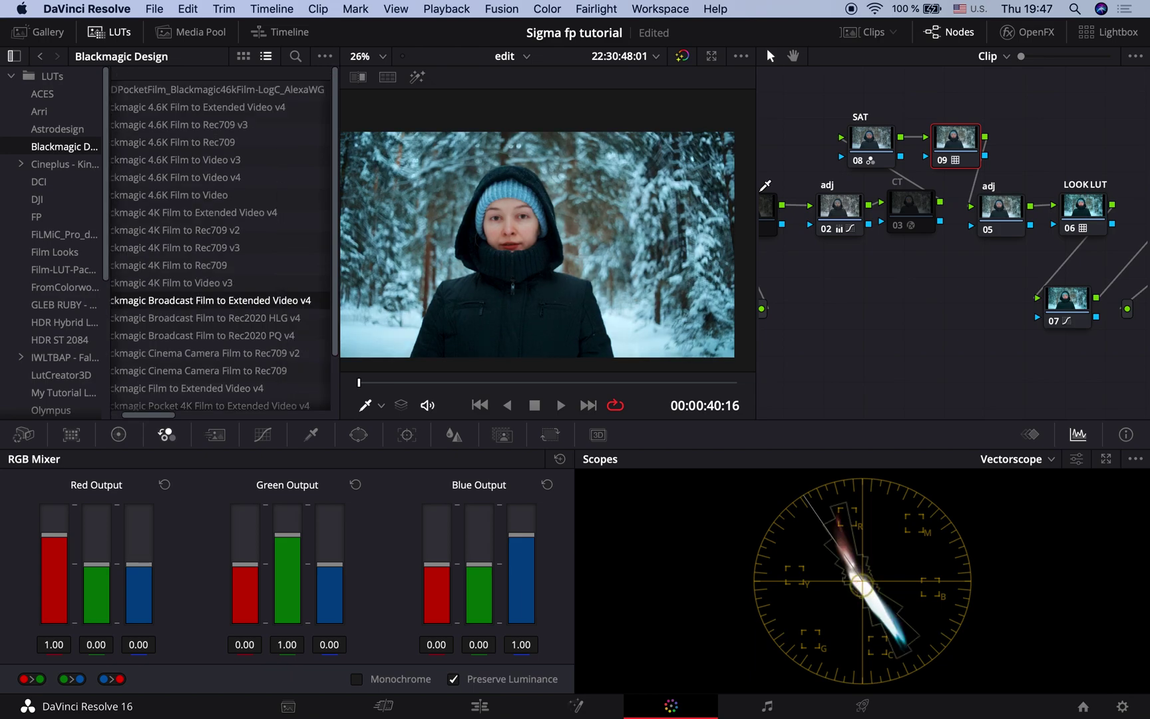
Combine nodes 08 and 09 into a compound node, compare it bypassed, and re-enable CT.
drag(897, 147, 986, 151)
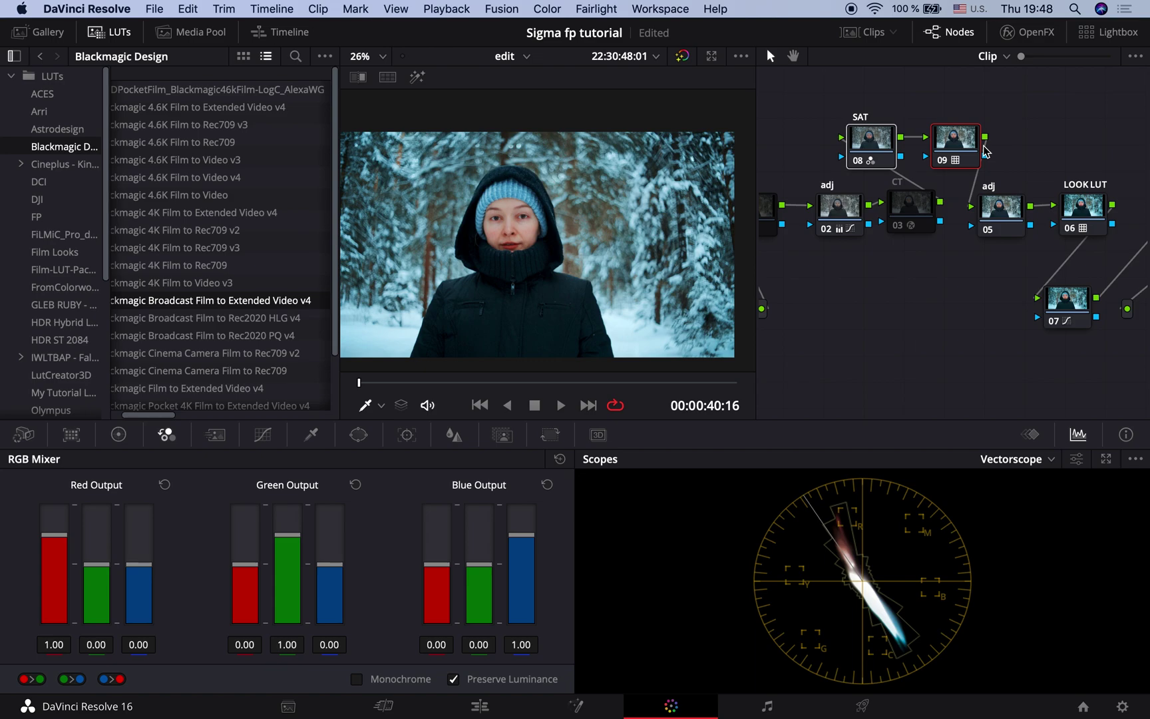
right_click(951, 150)
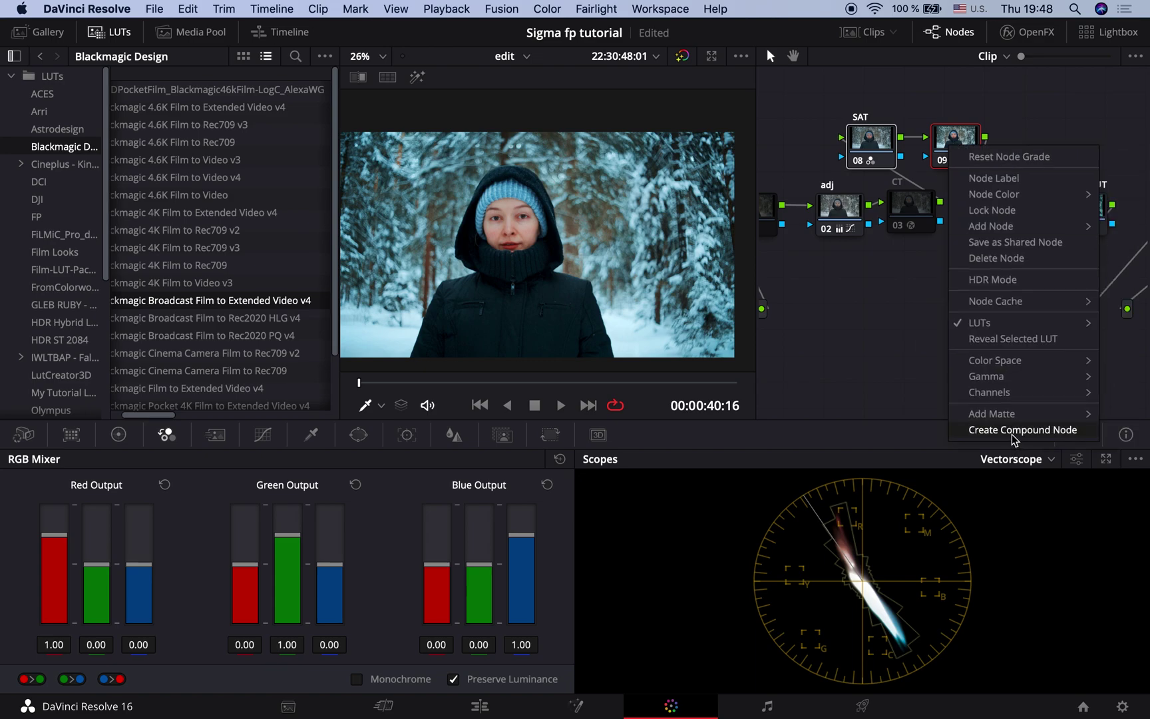
click(1016, 430)
click(934, 169)
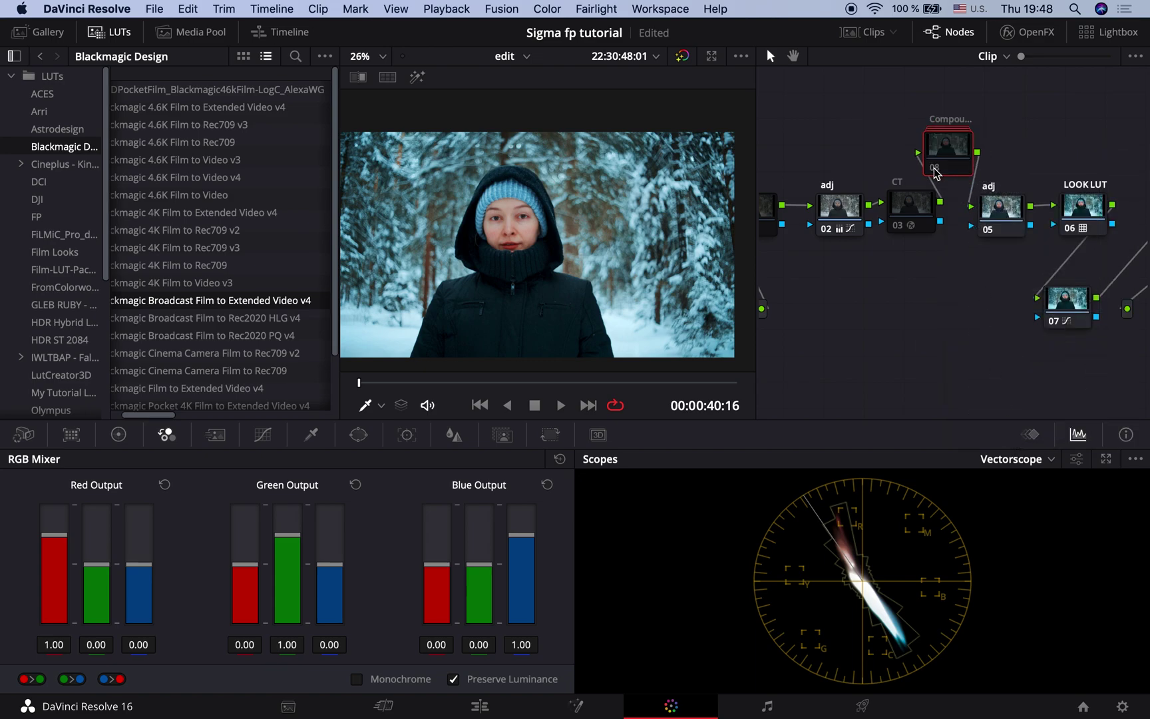
click(898, 225)
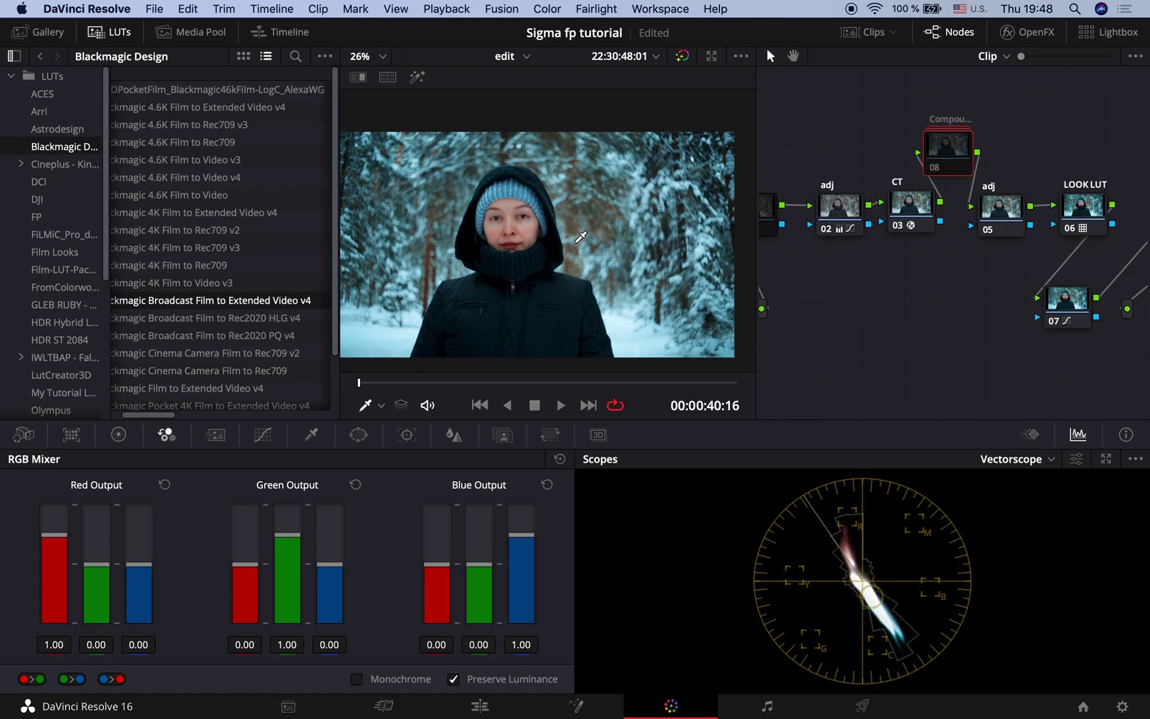
key(alt+shift+semicolon)
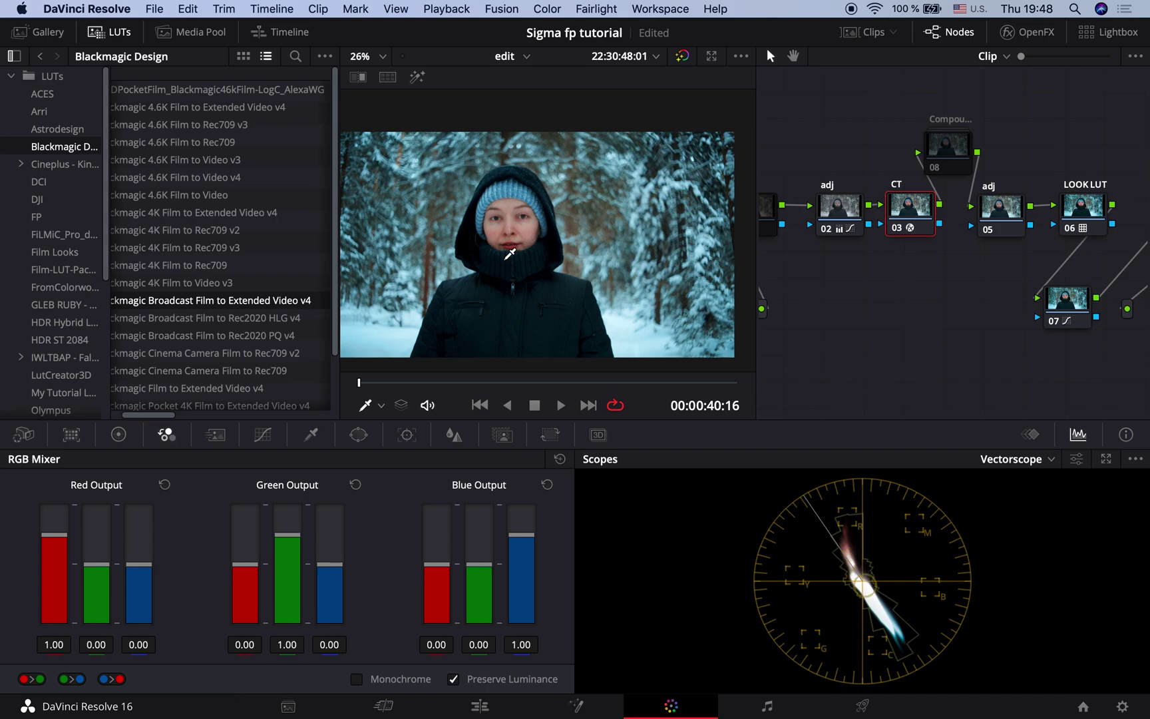
Split the compound node back apart and lower the SAT node's key output gain.
click(948, 145)
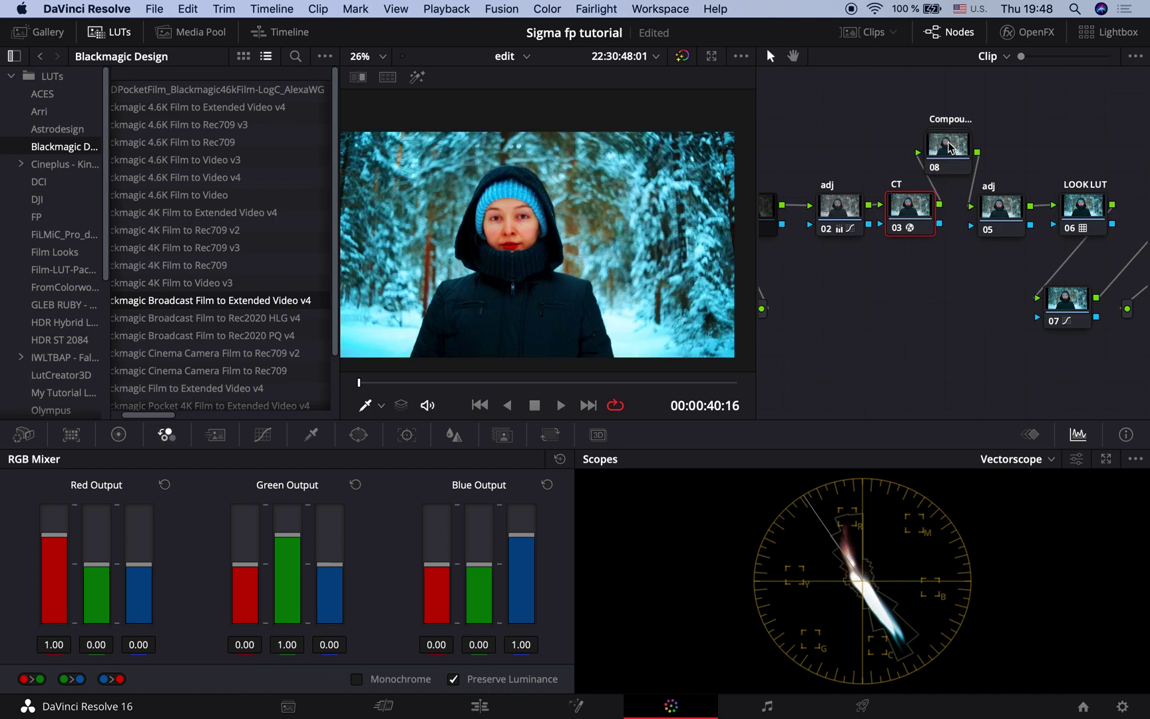
right_click(950, 145)
click(984, 191)
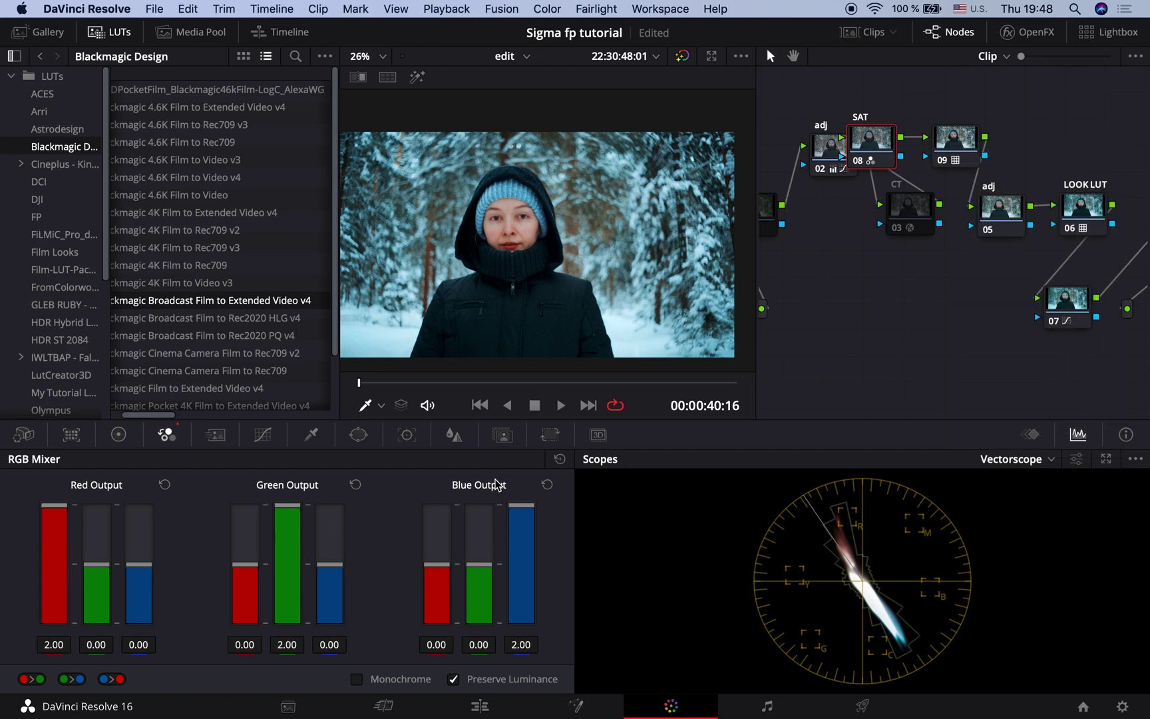
click(502, 436)
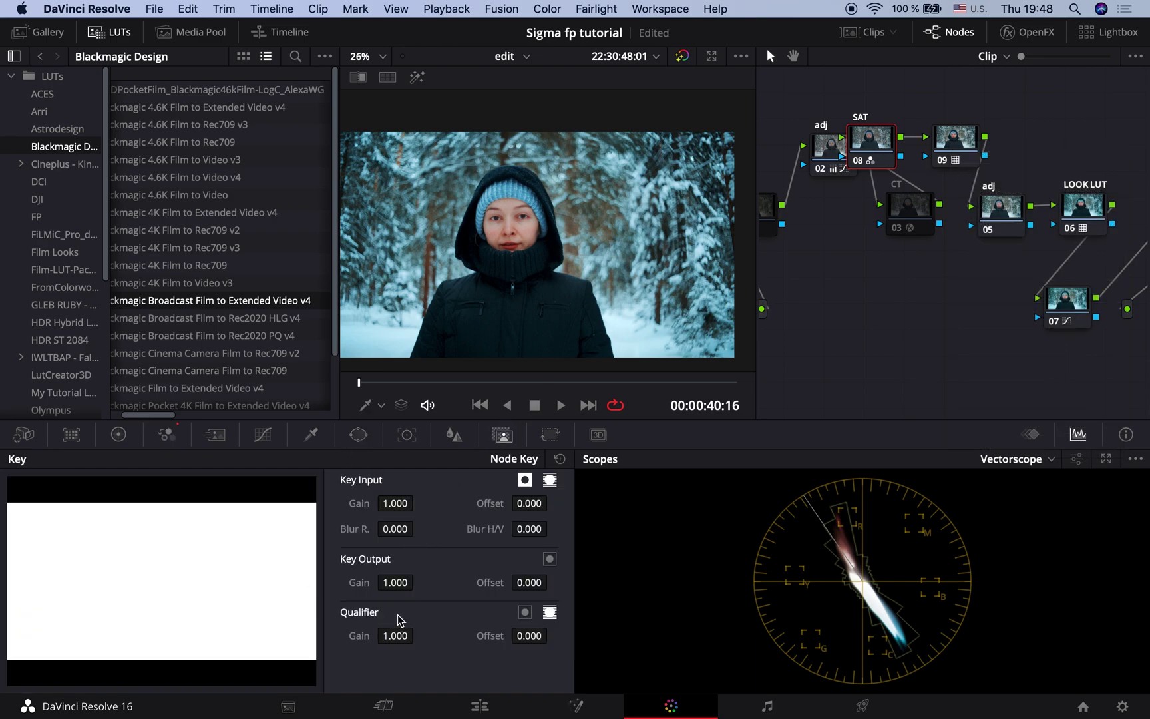
click(396, 582)
click(396, 581)
text(0.9)
key(Return)
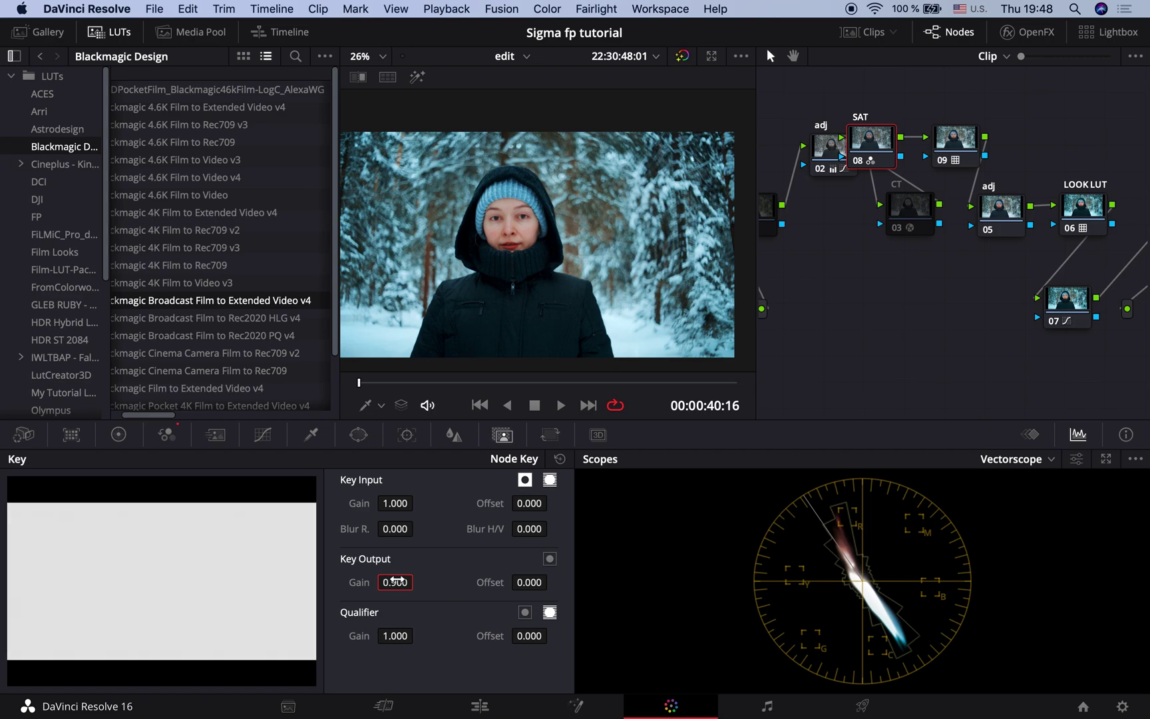
Move adj node 02 in front of the CT node so it feeds CT.
click(830, 157)
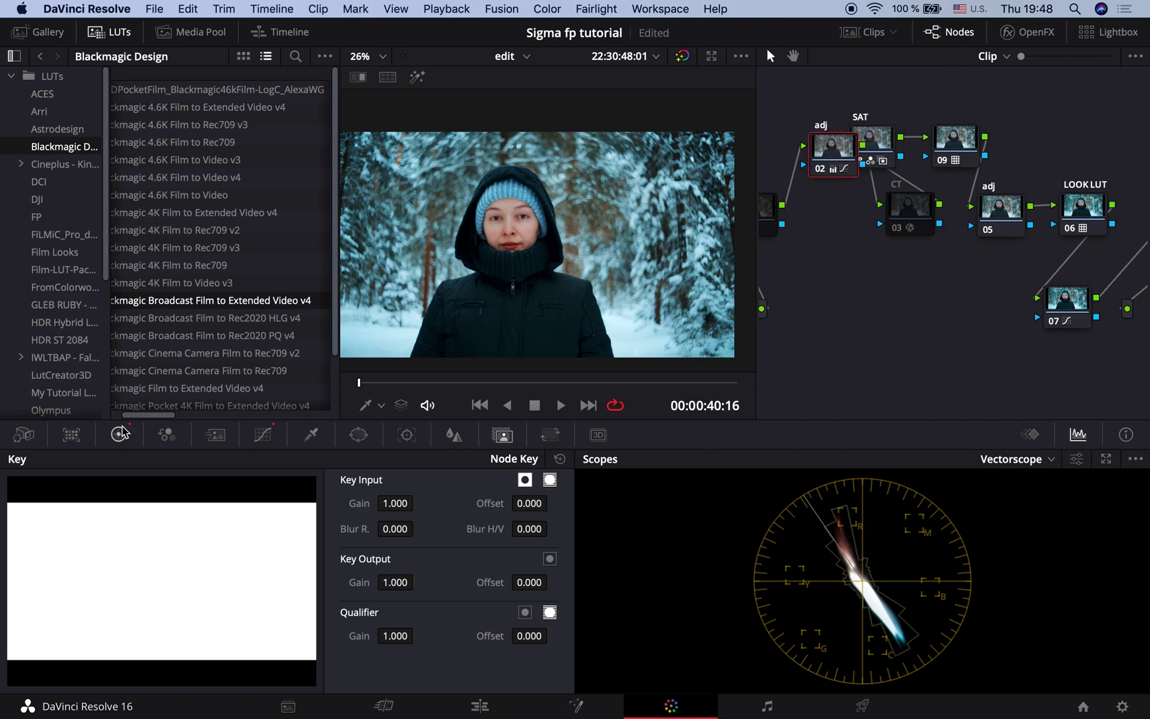
click(119, 434)
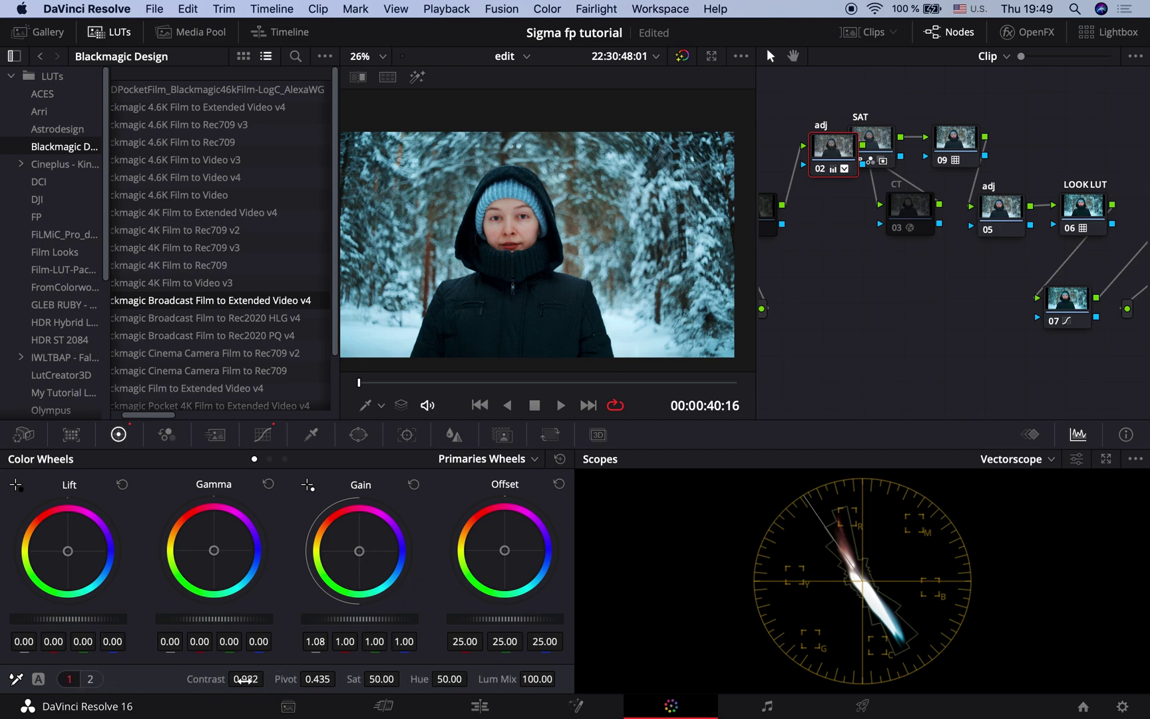
drag(831, 161, 830, 219)
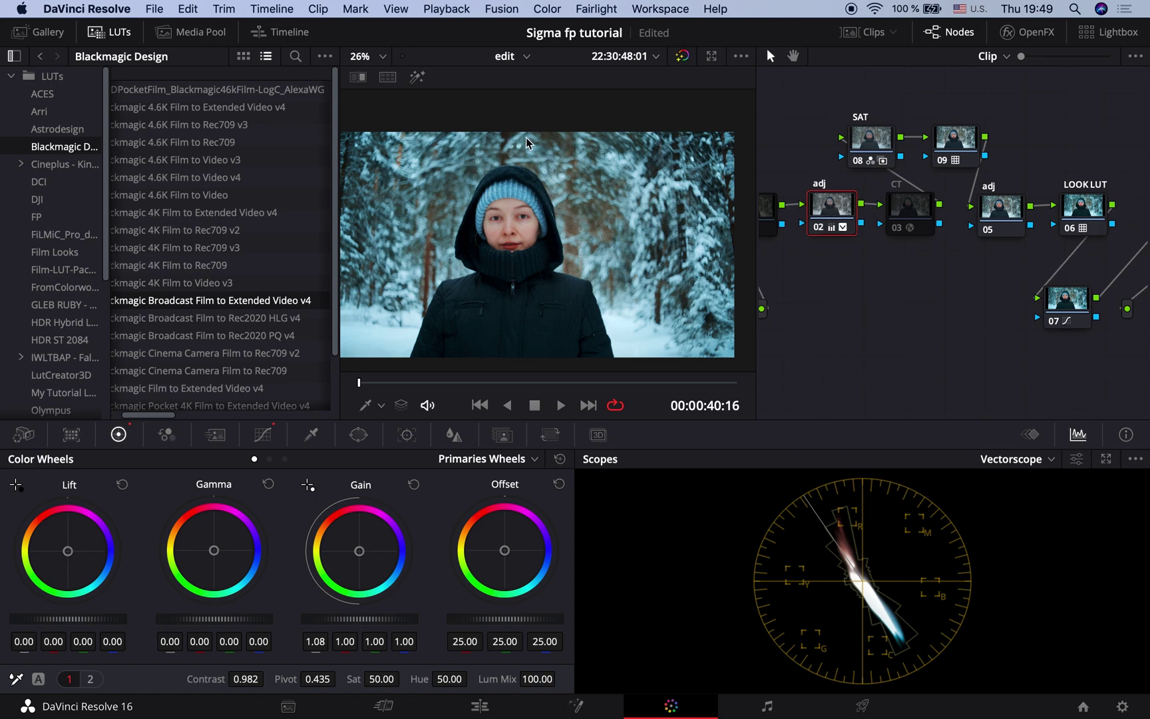
scroll(824, 280, left, 2)
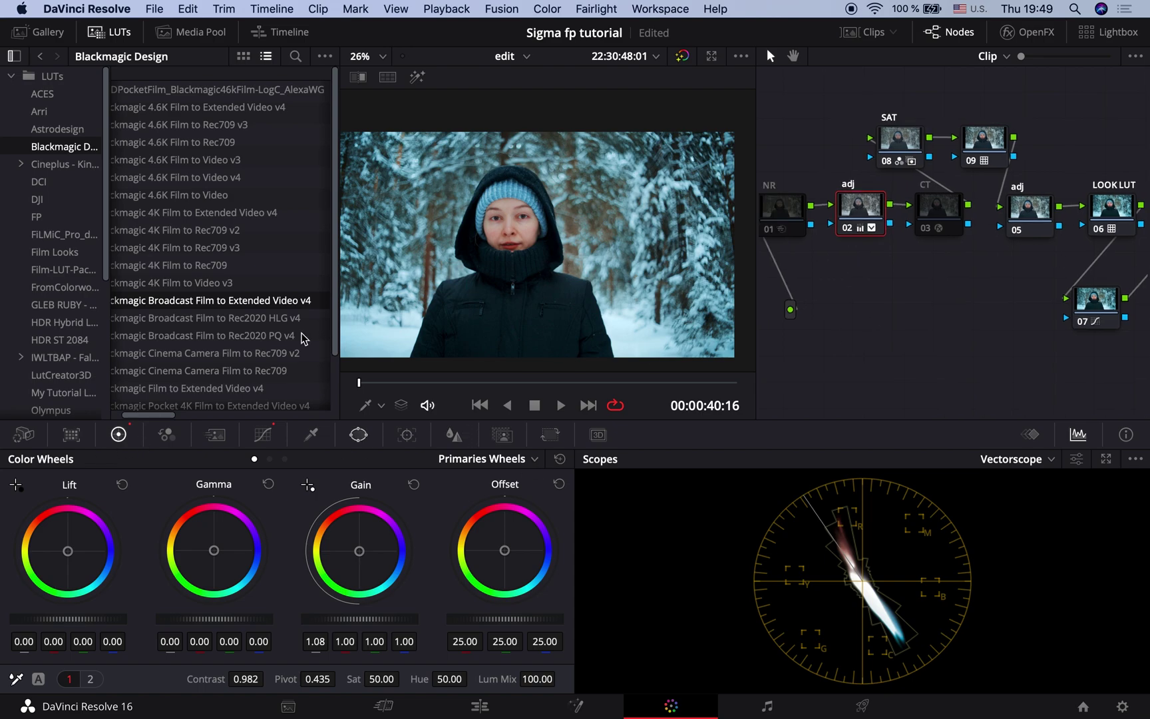
Reset all grades and nodes on the snow clip via Color > Reset.
click(685, 10)
mouse_move(549, 9)
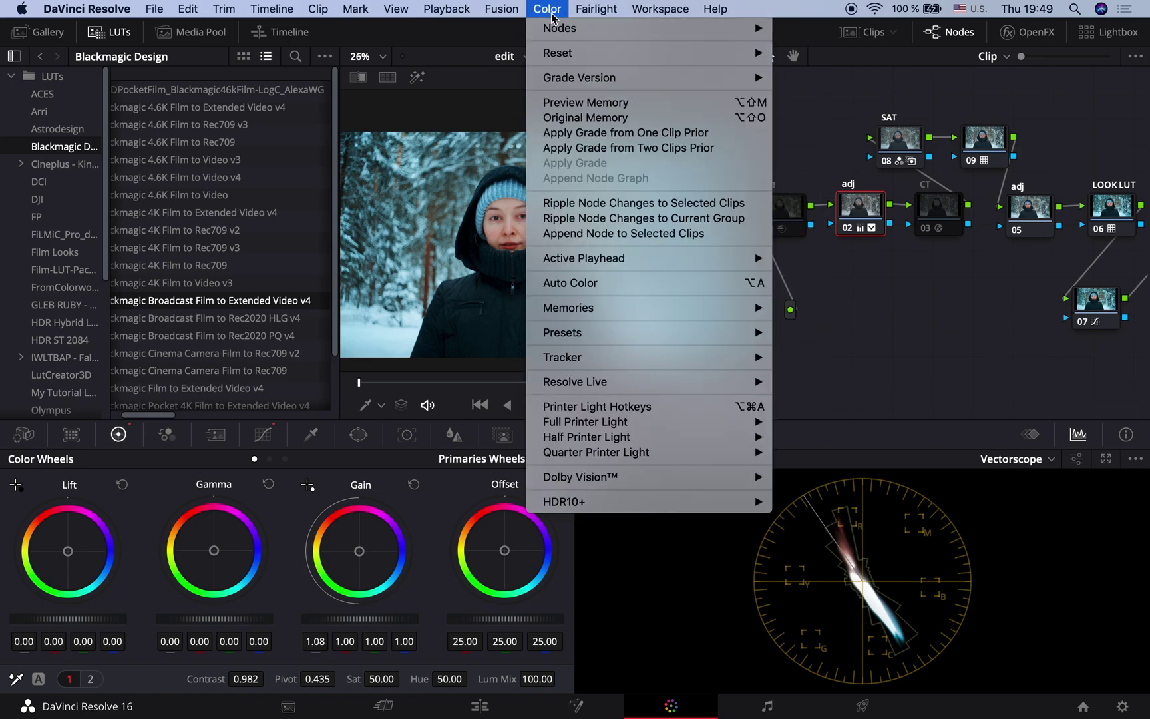
mouse_move(573, 53)
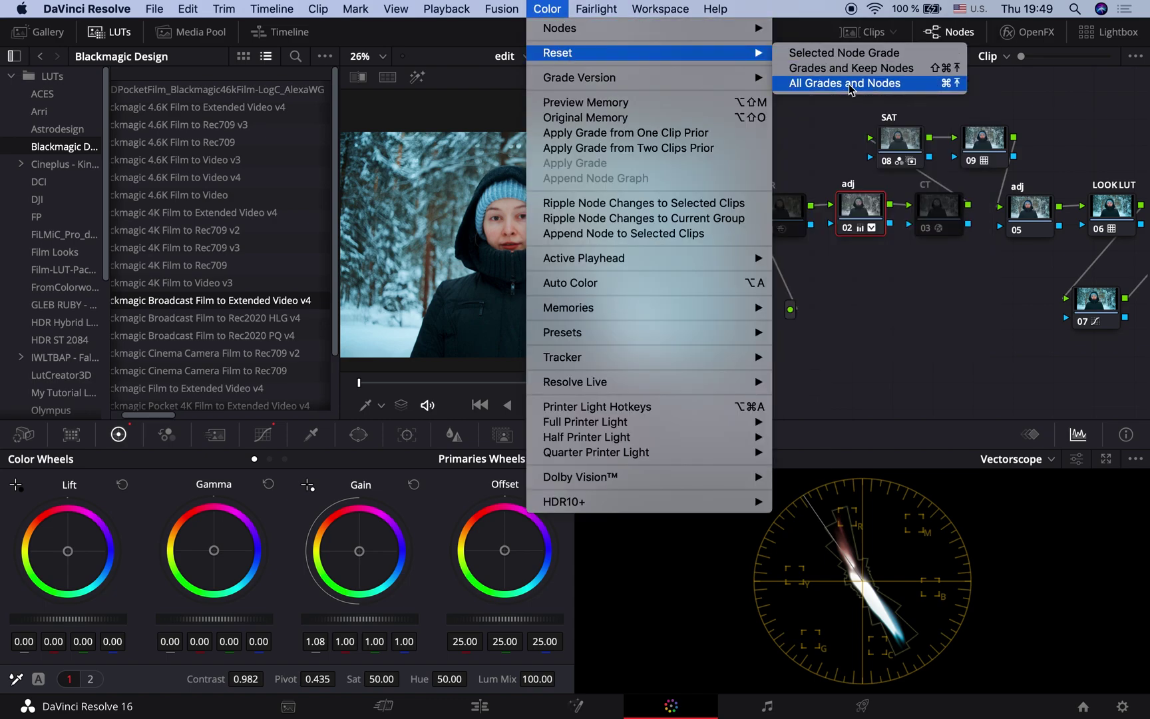
click(849, 83)
Hide the LUT browser and fit the image to the viewer.
click(42, 32)
click(98, 34)
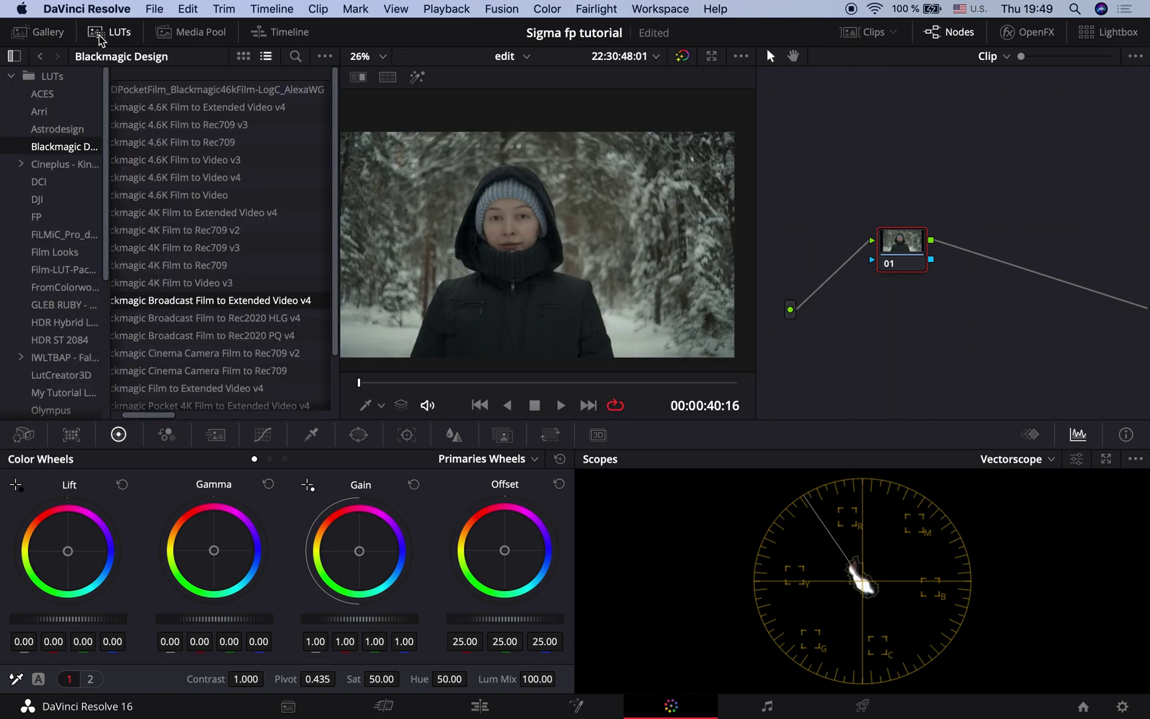
click(112, 33)
right_click(517, 248)
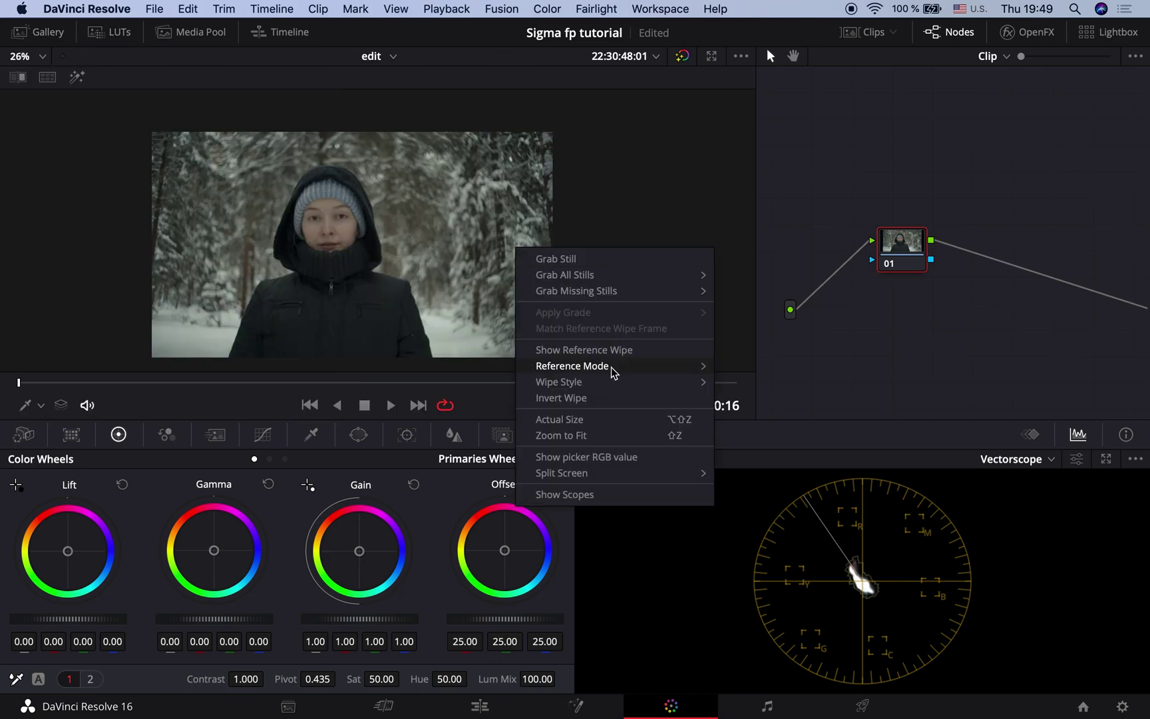
click(618, 435)
Label node 01 NR, add serial nodes 02 adj and 03 LUT, and preview the clip.
drag(907, 259, 828, 195)
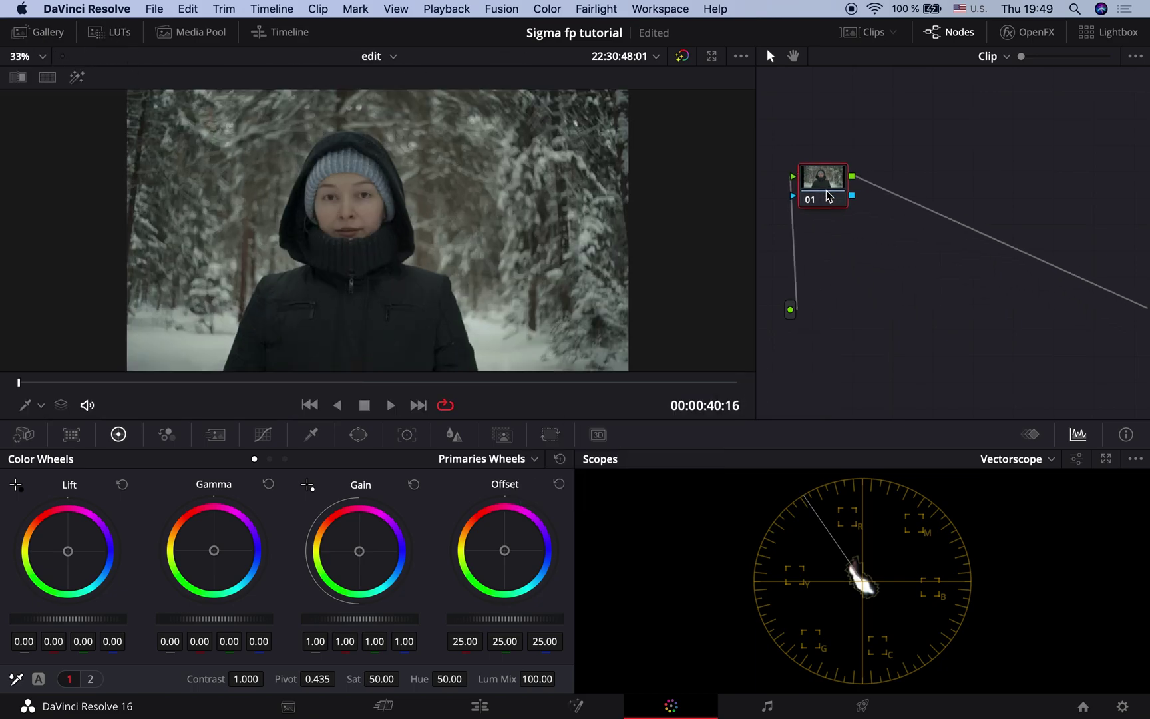
click(30, 436)
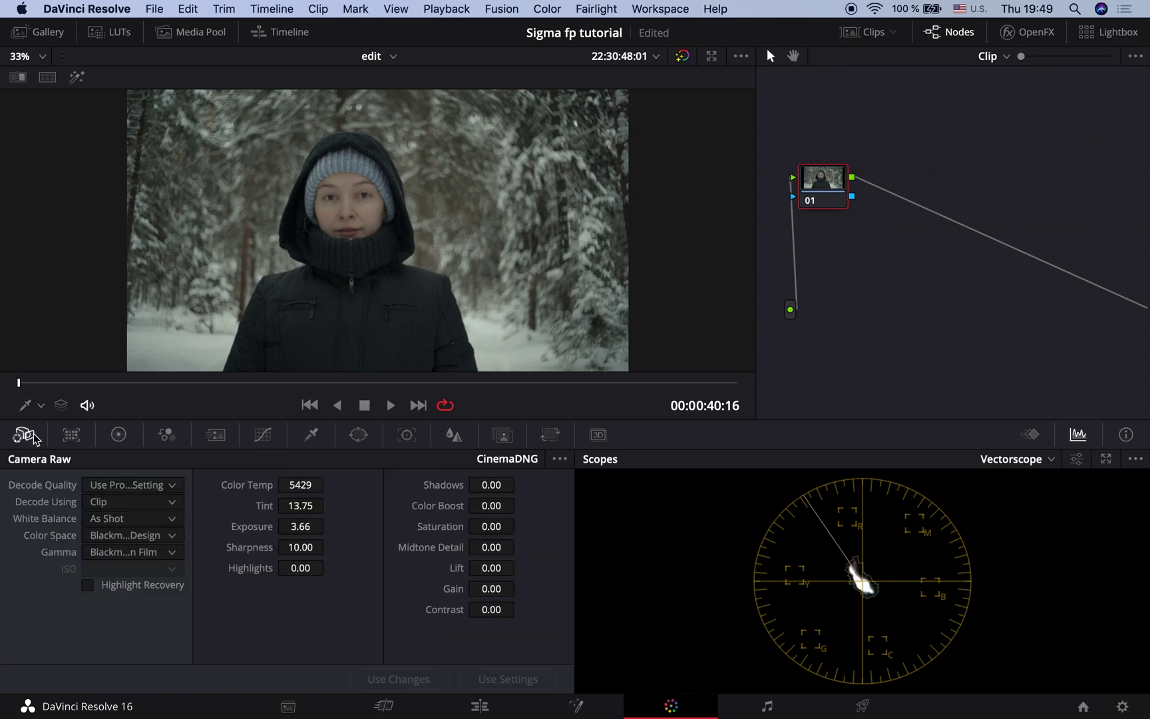
drag(817, 185, 810, 180)
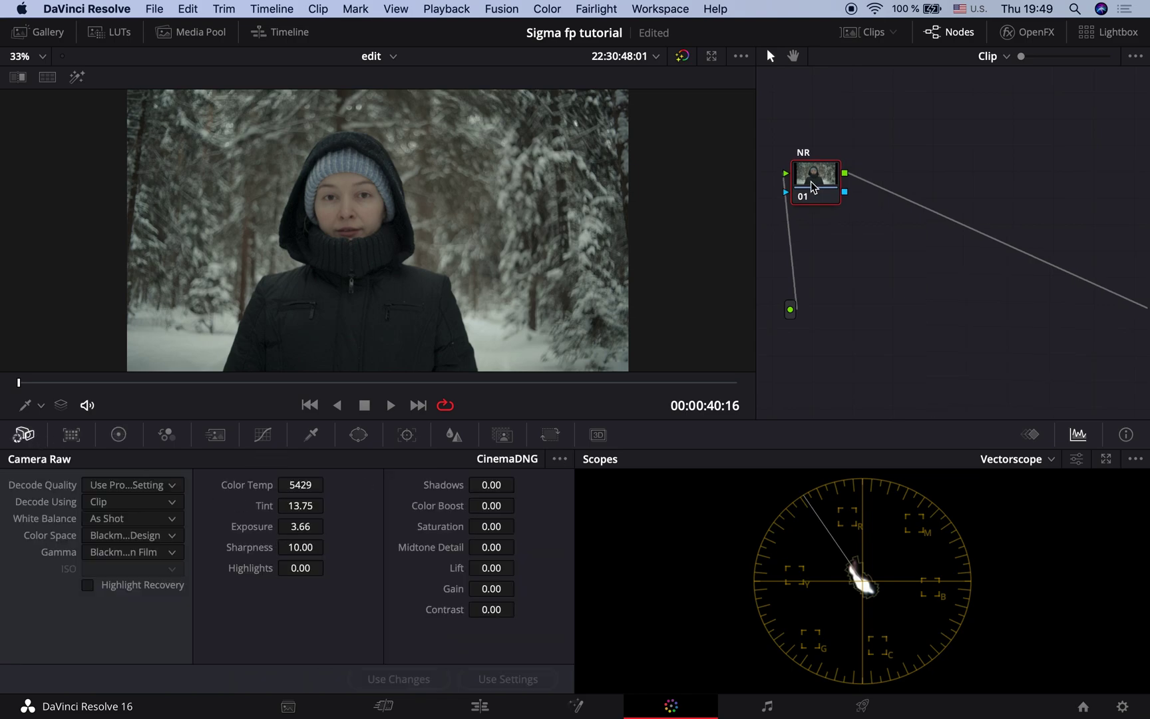
key(alt+s)
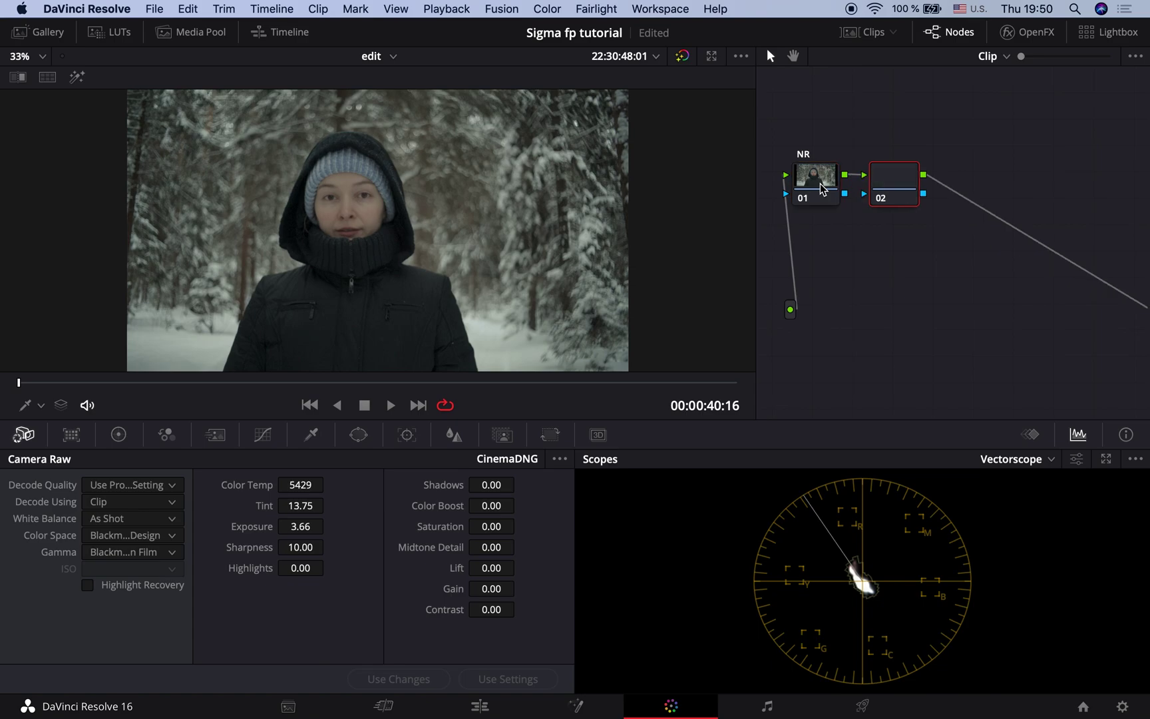
key(alt+s)
click(904, 188)
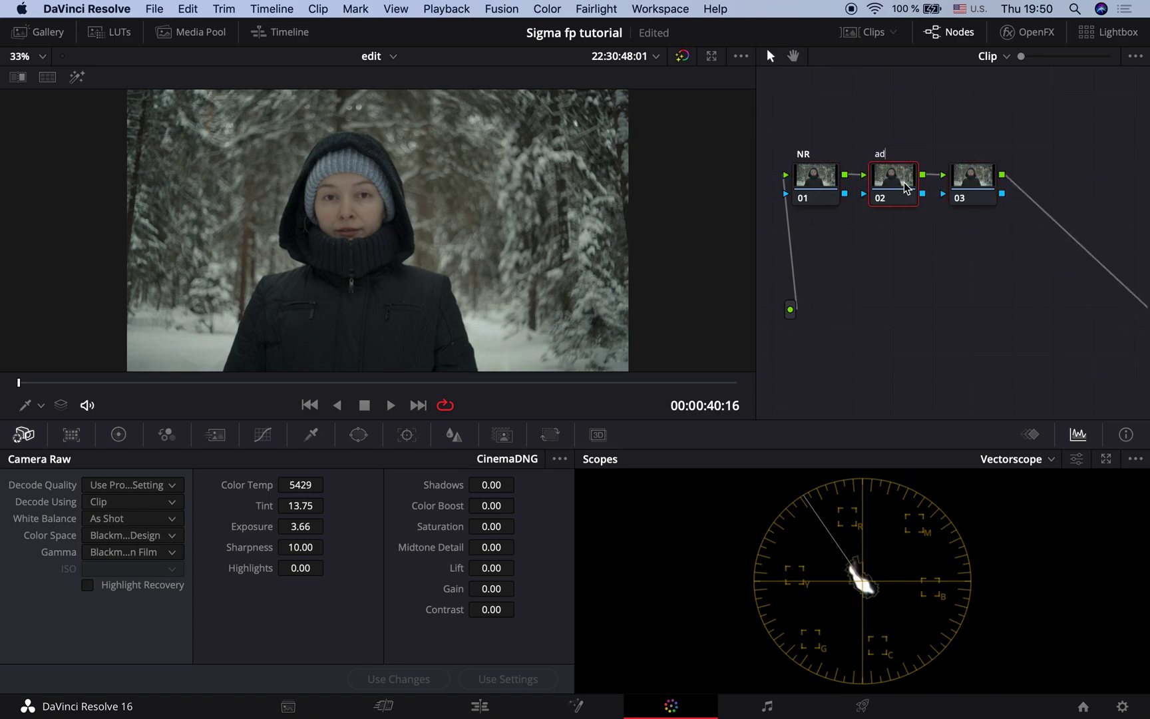
text(j)
click(961, 188)
key(space)
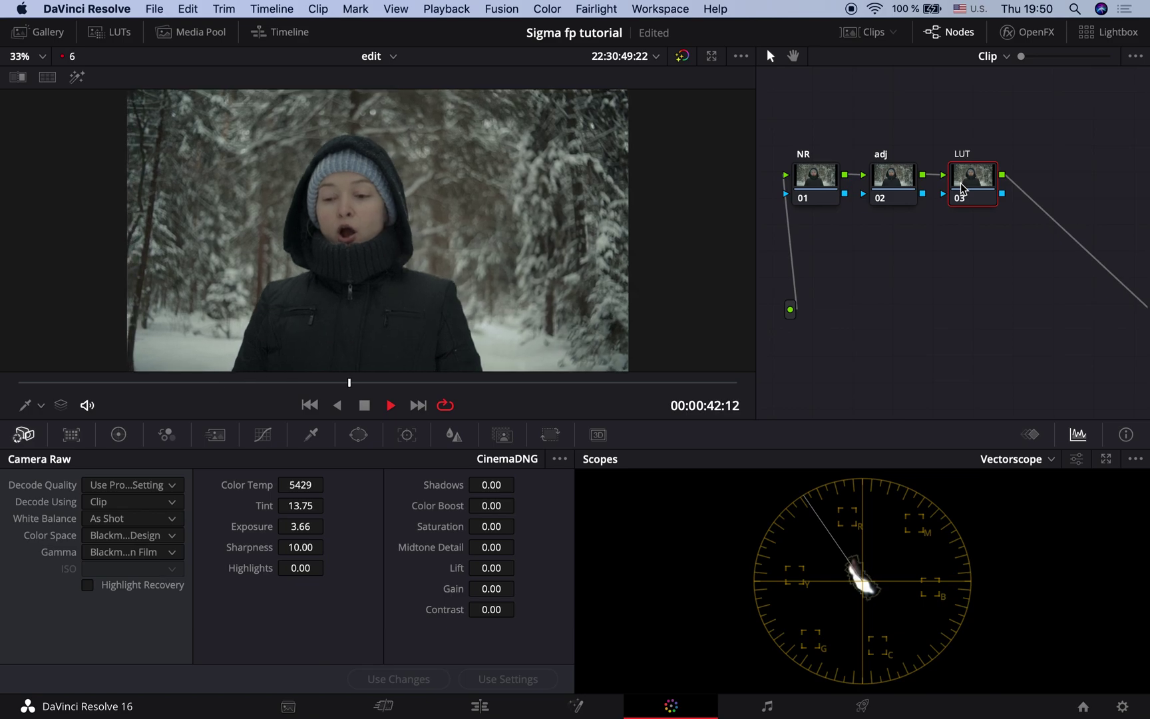
click(365, 405)
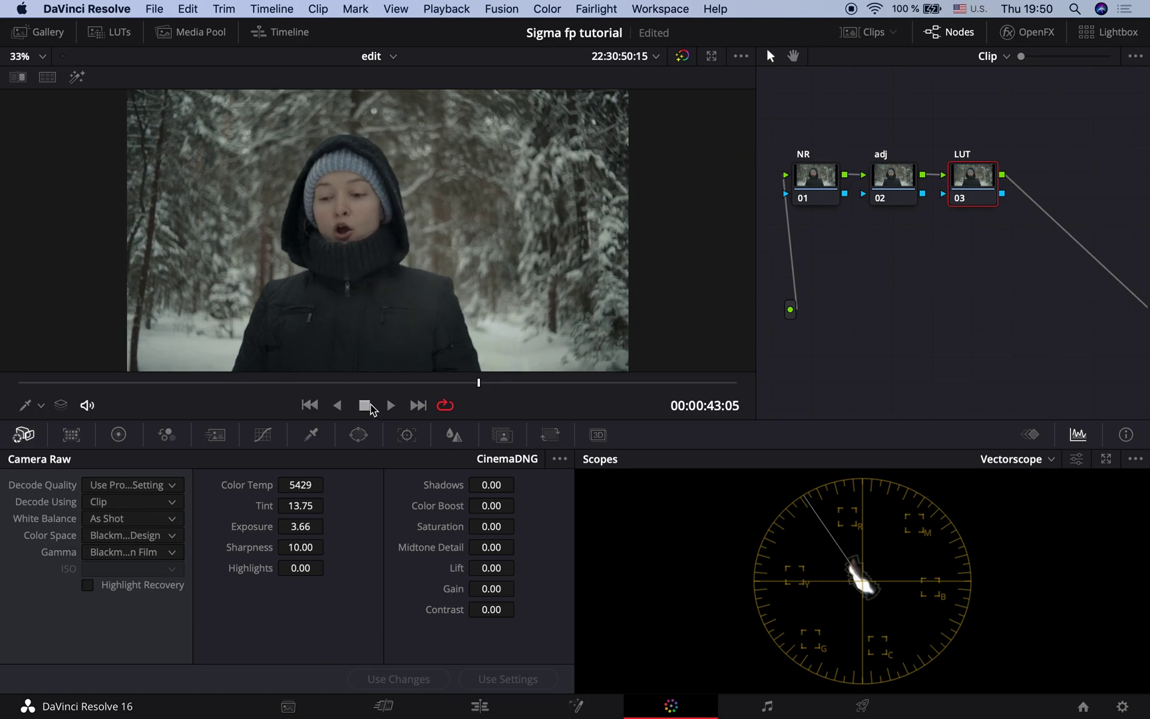
Drag the BMDPocketFilm LUT from the Sigma fp Tutorial LUTS folder onto node 03.
drag(964, 187, 969, 186)
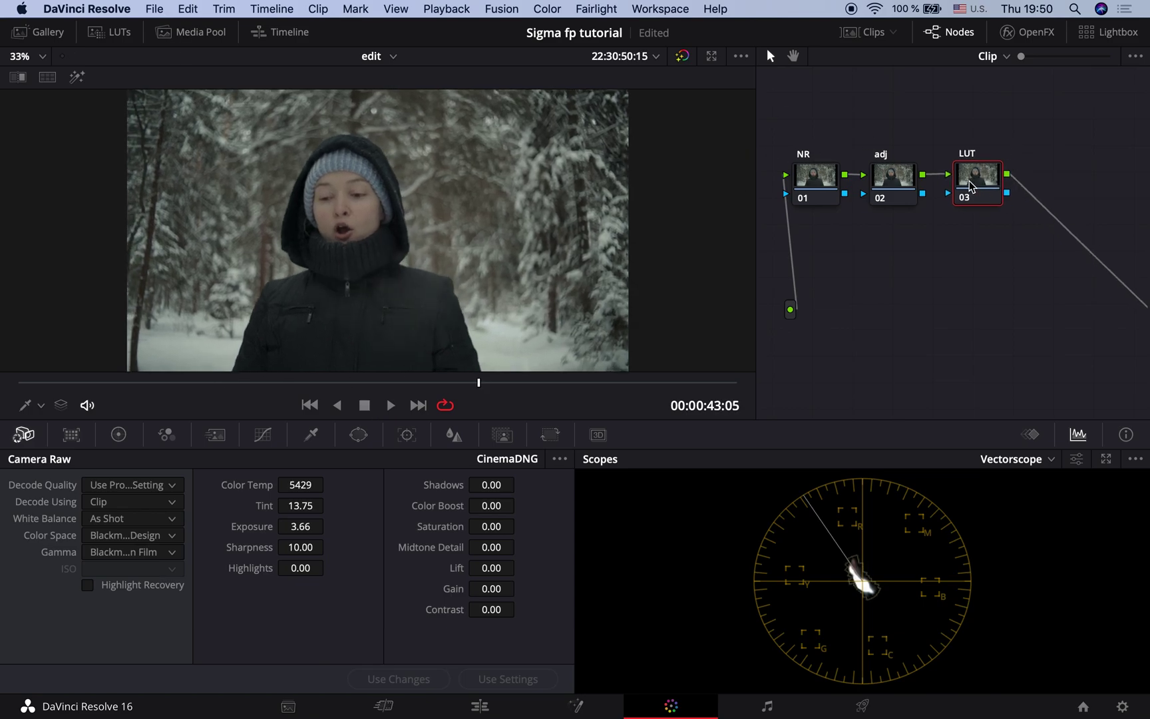
click(115, 32)
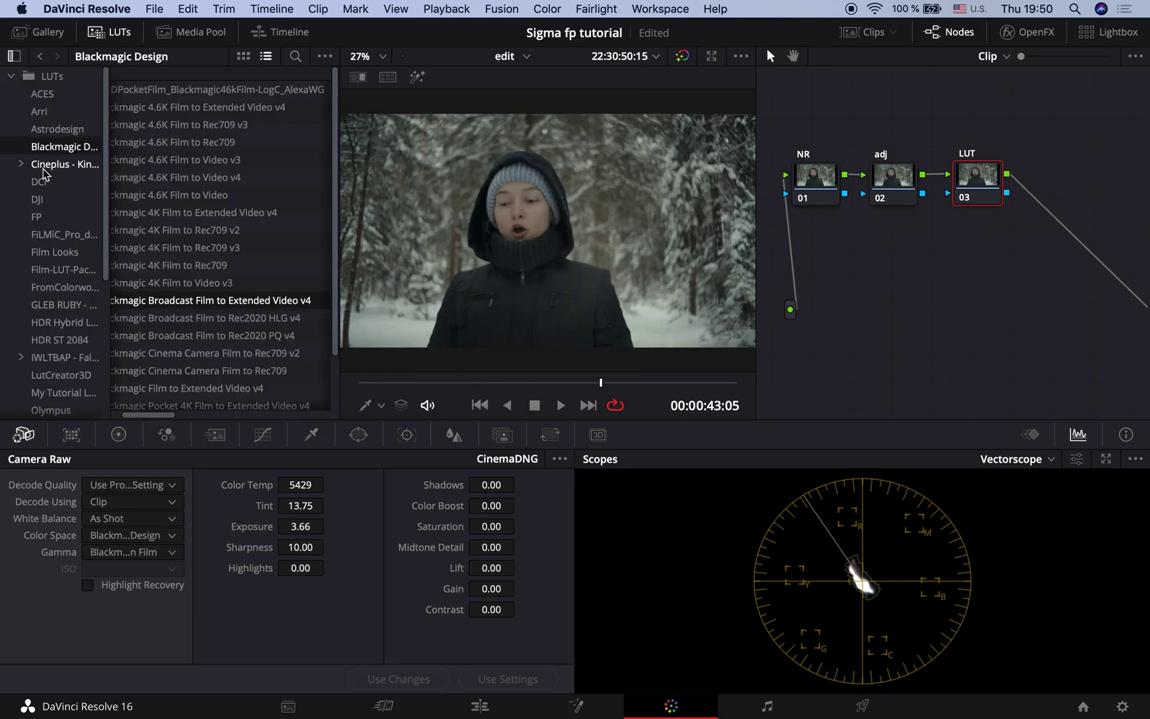
scroll(53, 326, down, 5)
scroll(53, 326, down, 2)
scroll(53, 293, up, 7)
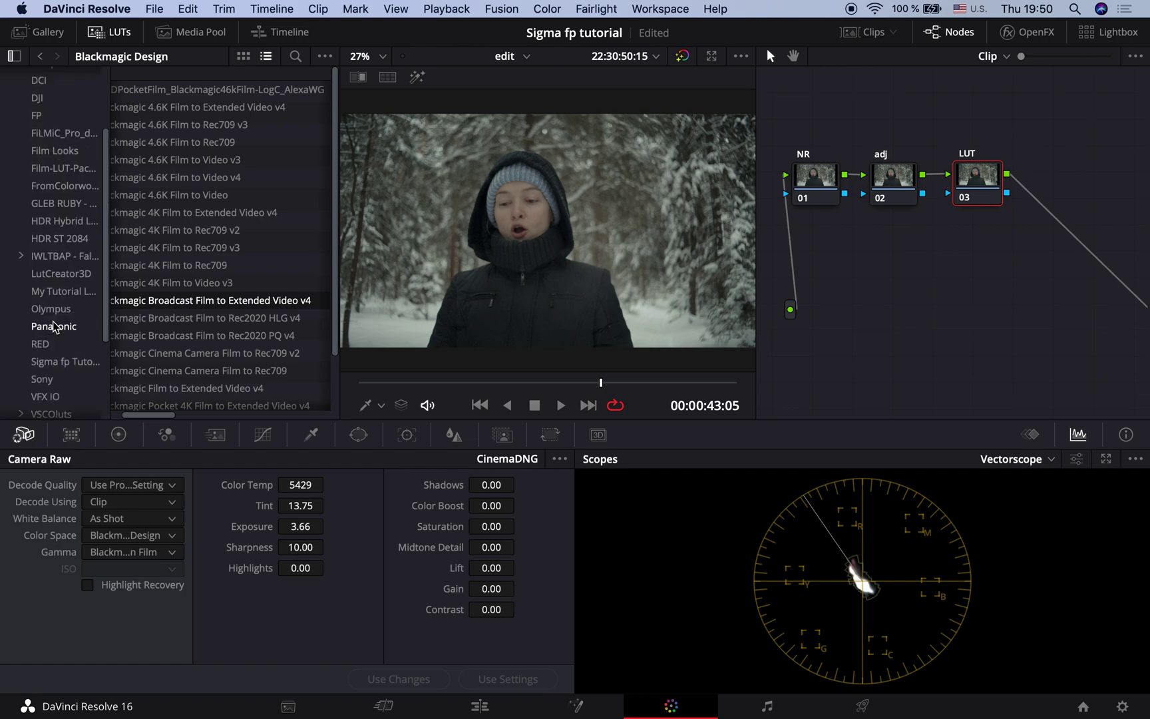
scroll(40, 259, down, 4)
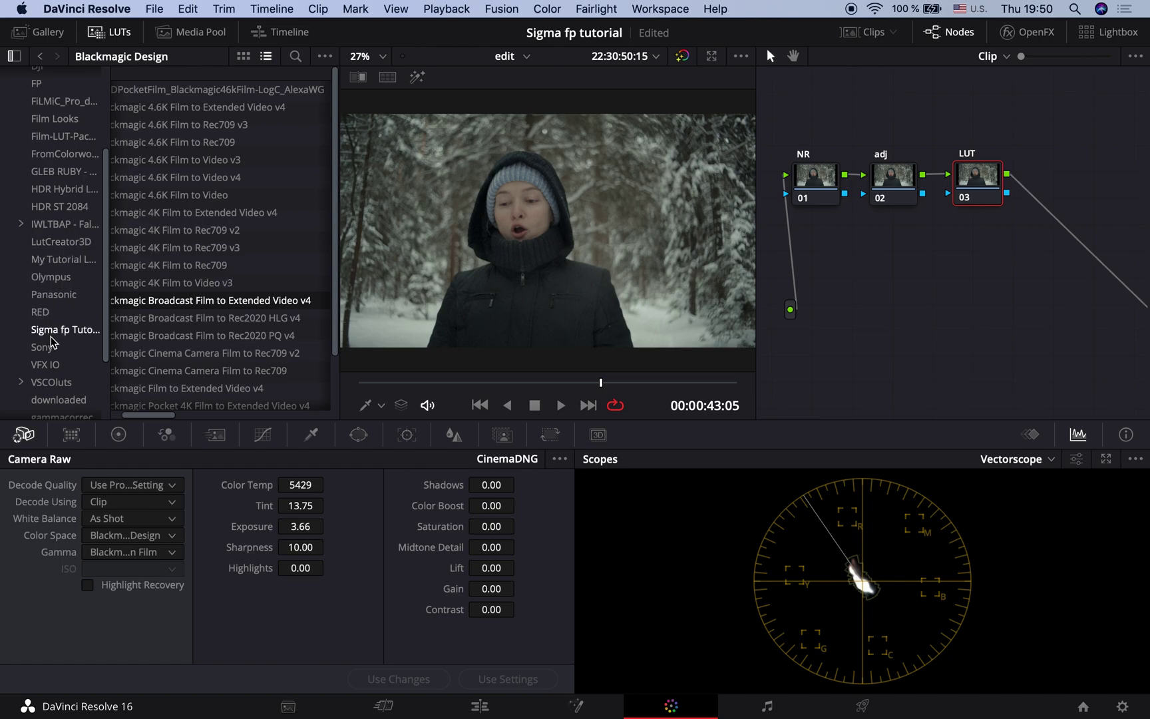
click(52, 335)
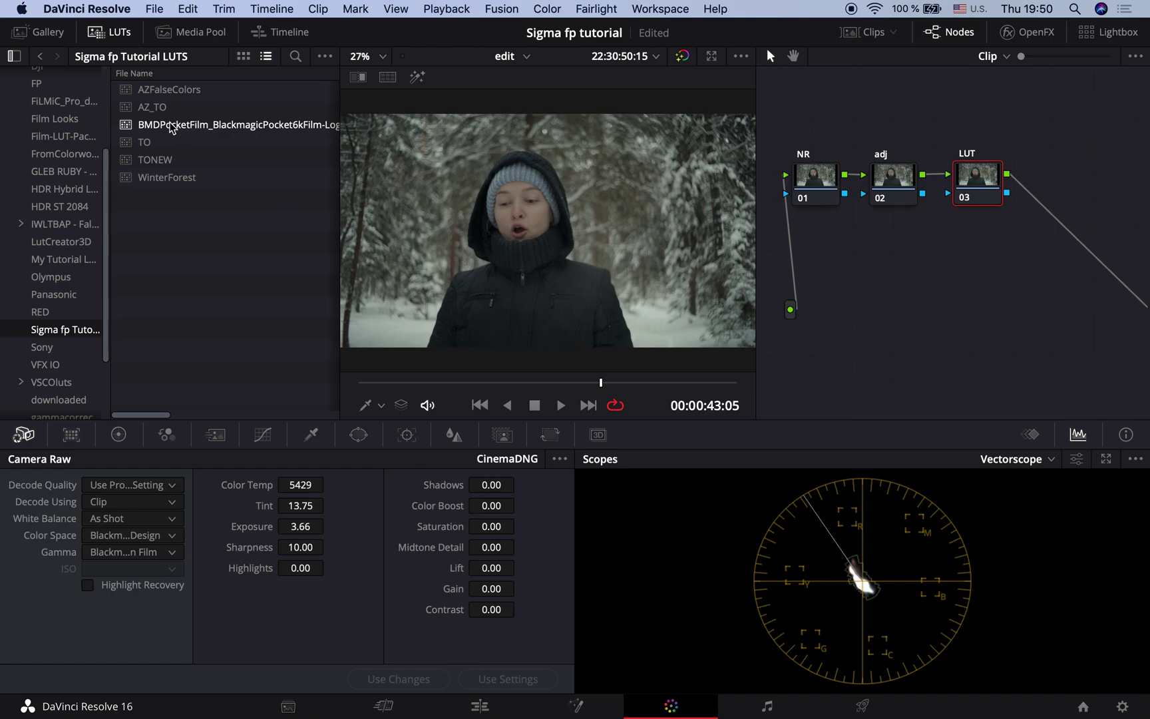
drag(172, 128, 976, 177)
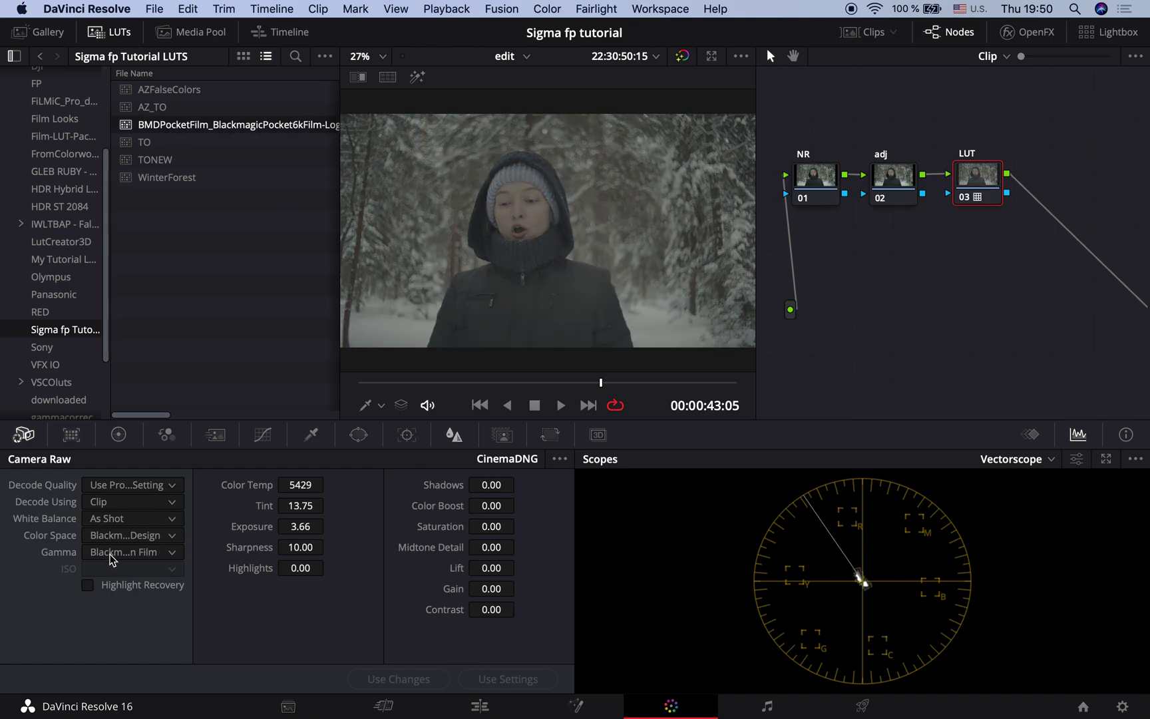
drag(979, 190, 976, 191)
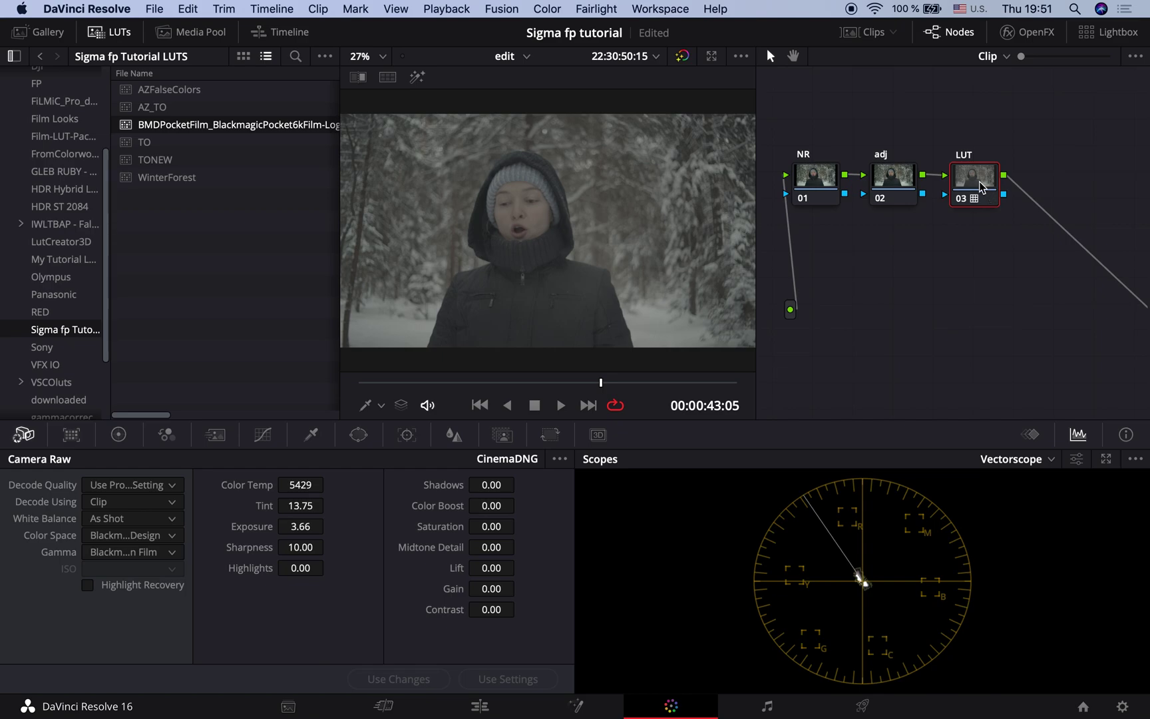
drag(980, 186, 1008, 198)
Add serial node 04 carrying the AZFalseColors LUT.
key(alt+s)
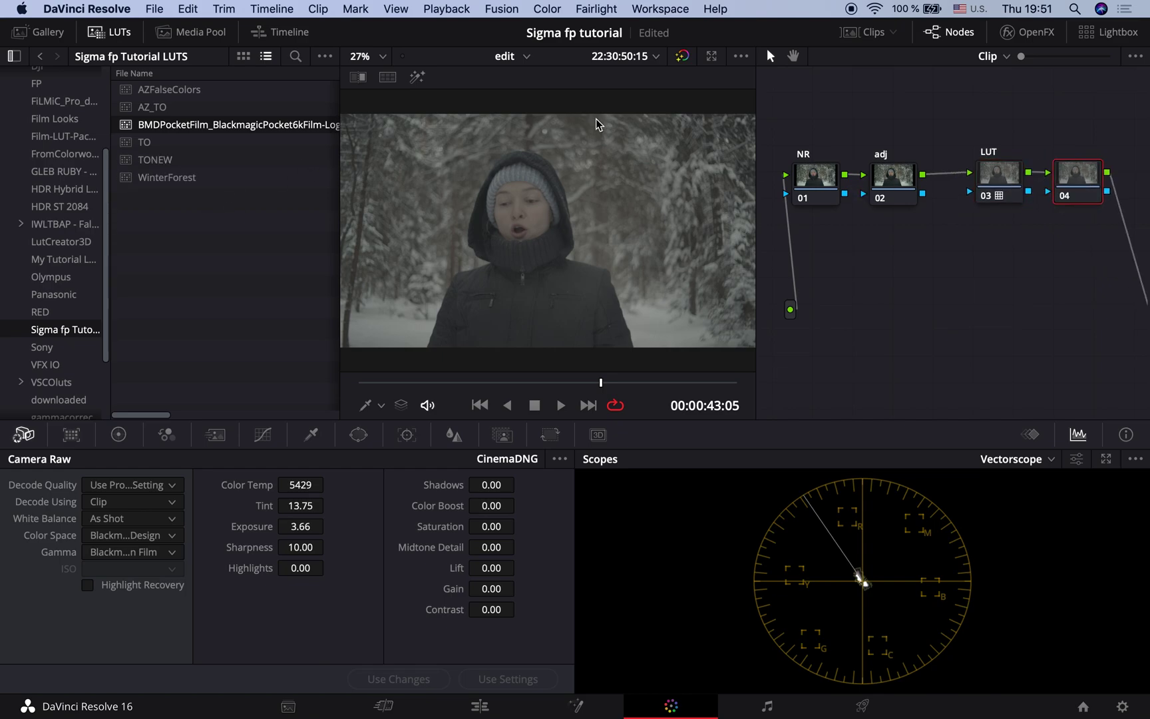
drag(181, 89, 1124, 192)
key(ctrl+d)
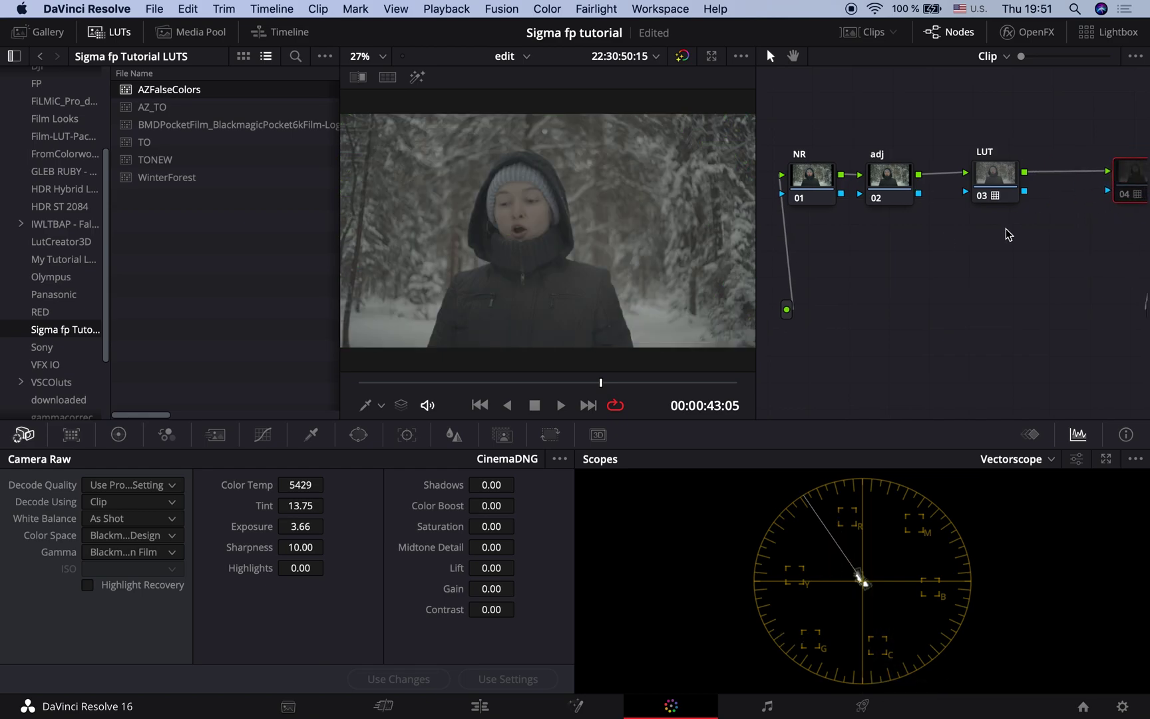
scroll(1005, 228, right, 2)
Insert new nodes and apply Film Looks' Rec709 Kodak 2383 D60 LUT to node 08.
drag(982, 185, 952, 187)
key(alt+s)
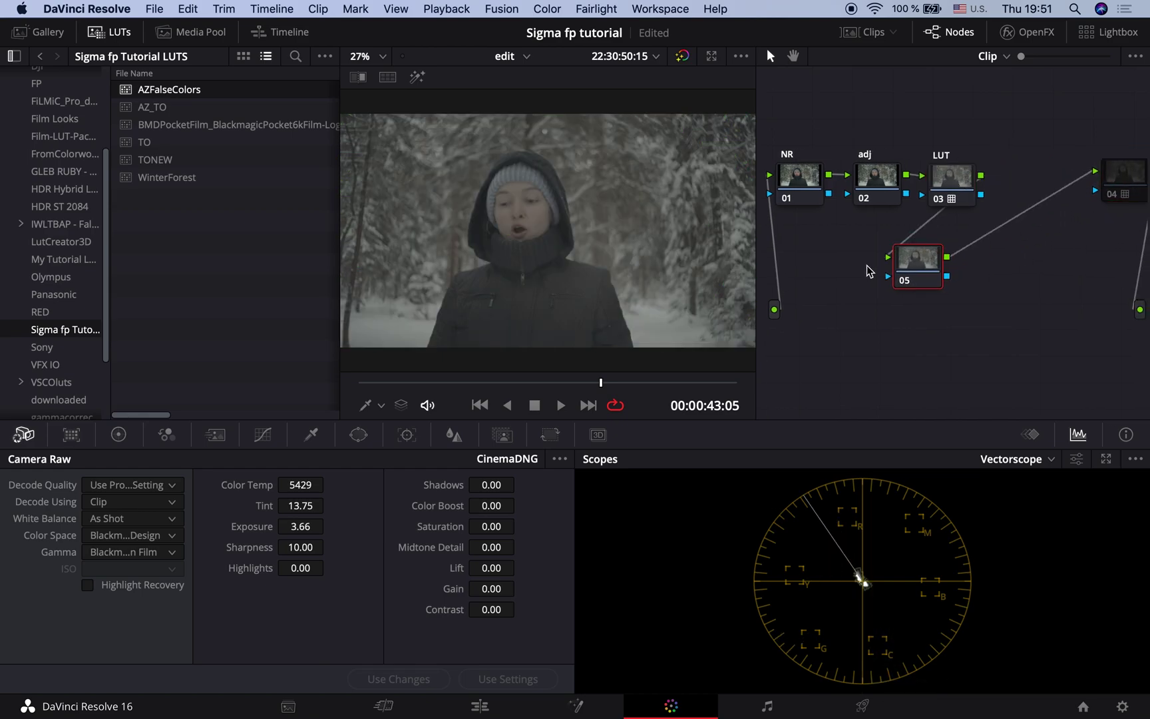
key(alt+s)
key(alt+s)
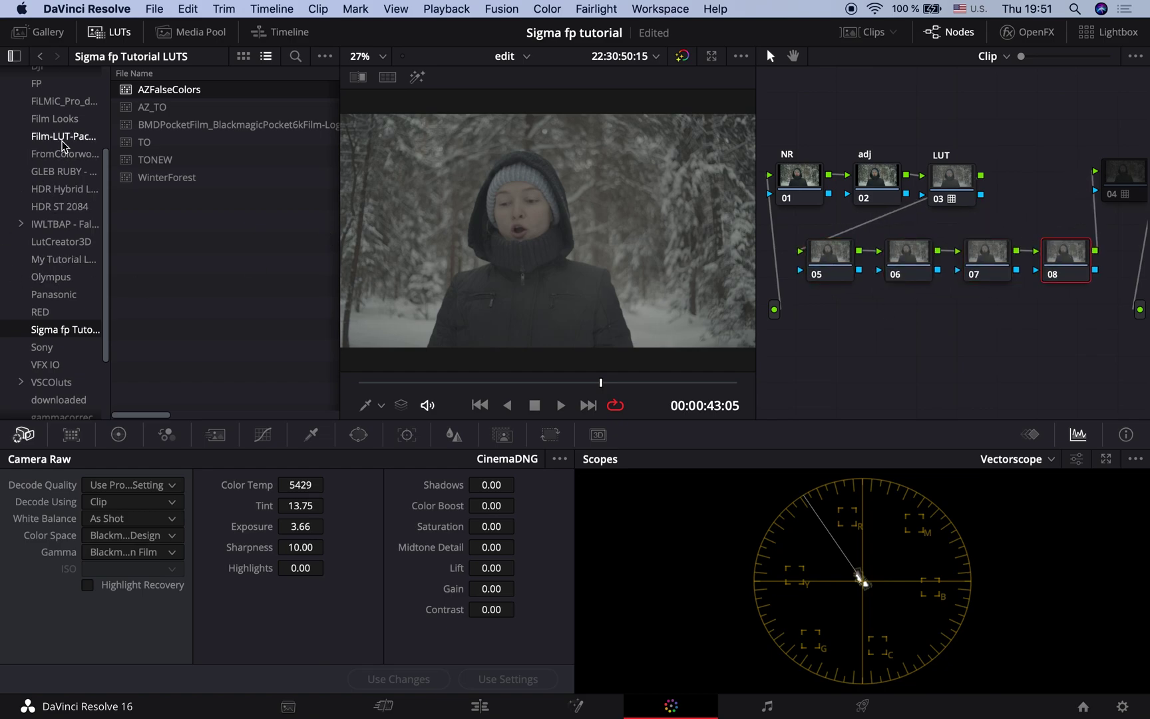
click(53, 118)
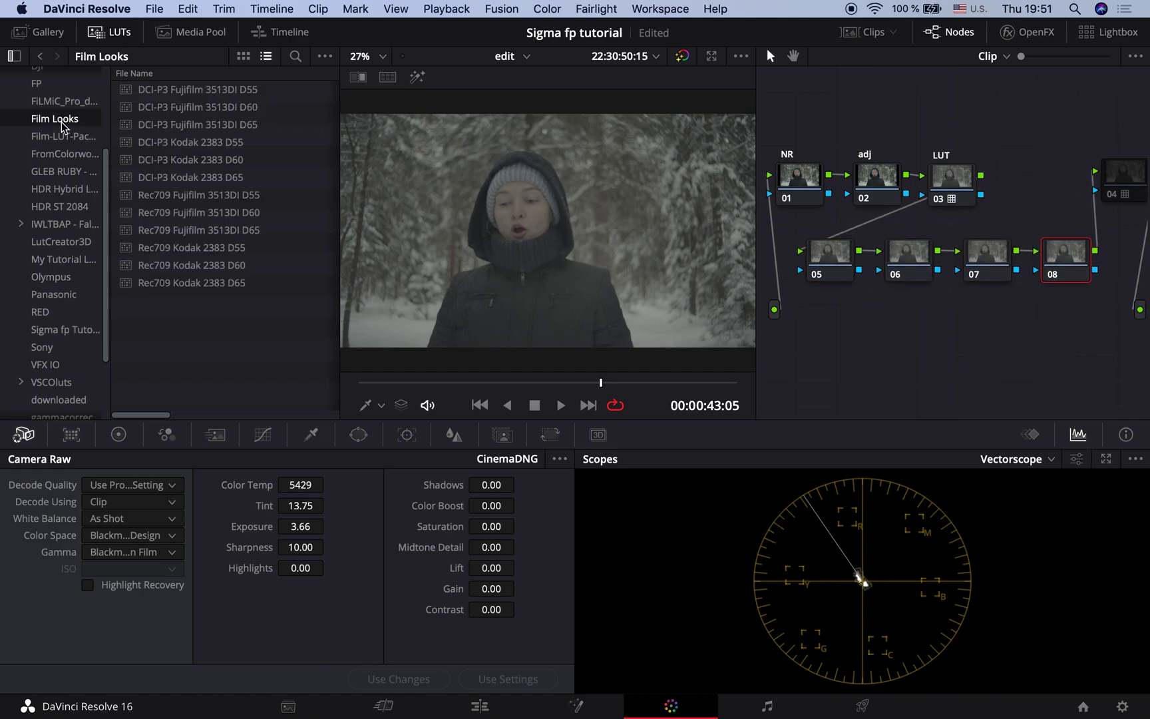
double_click(201, 270)
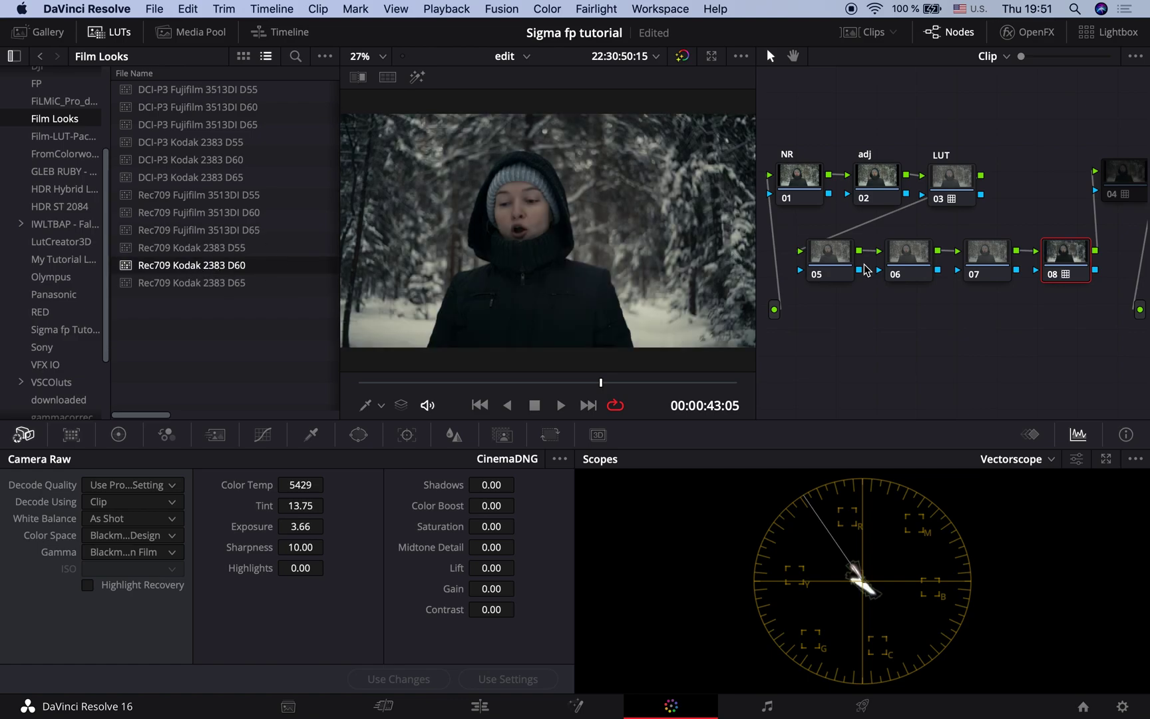
drag(1071, 256, 1068, 254)
Try RGB Mixer levels of 2.00 on node 05, then undo them.
click(837, 266)
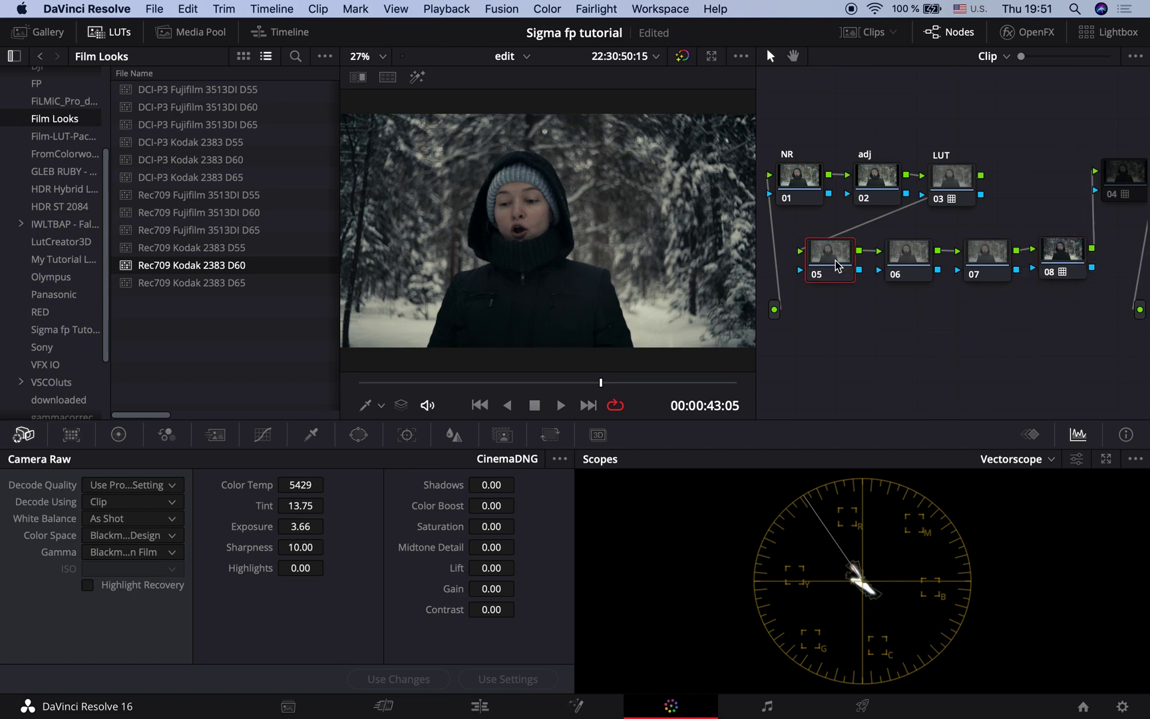
click(121, 437)
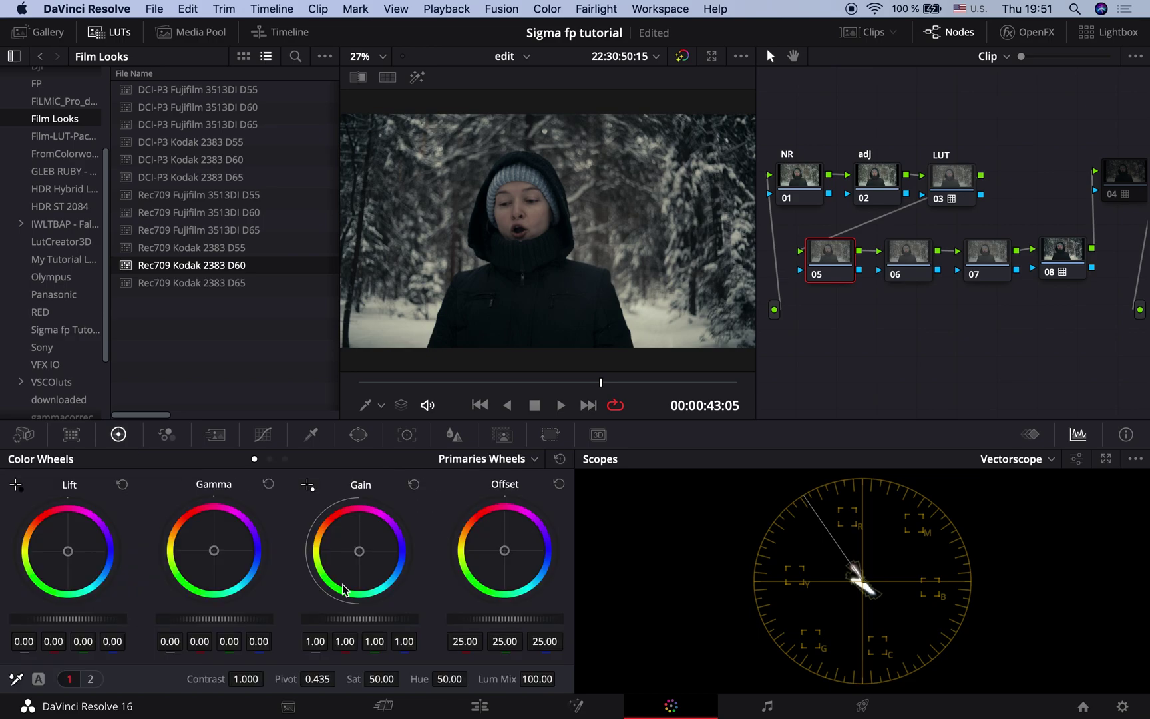
click(166, 436)
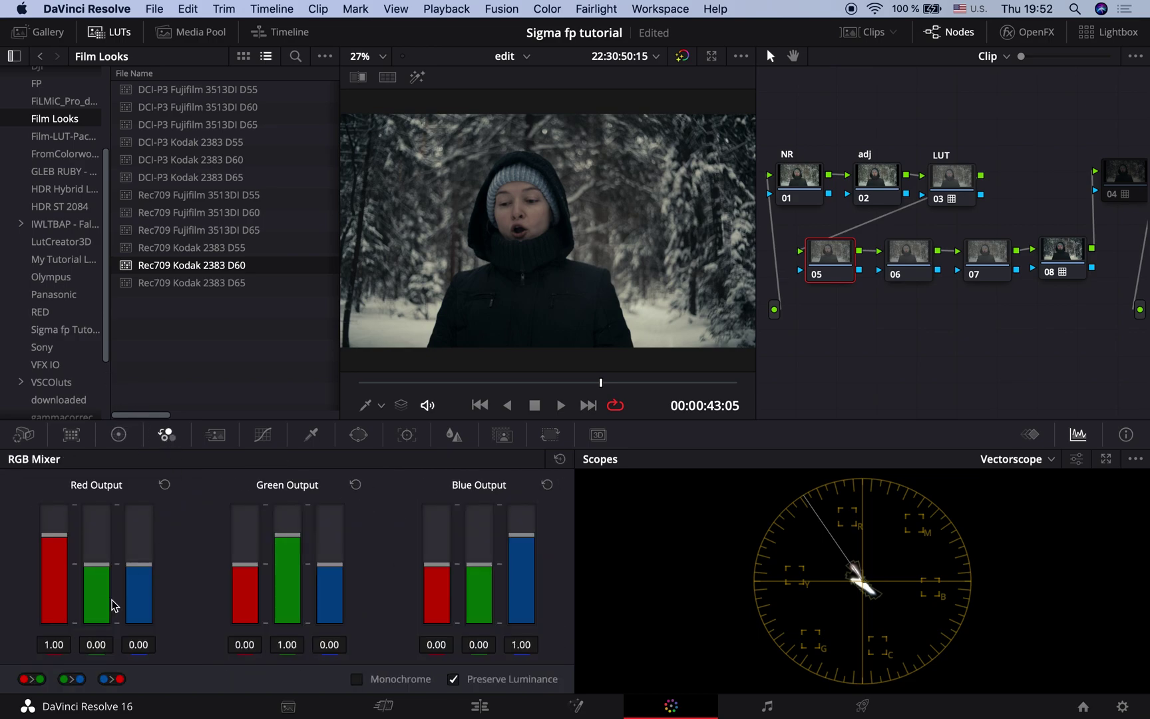
drag(52, 547, 54, 483)
drag(287, 535, 287, 462)
drag(521, 565, 526, 475)
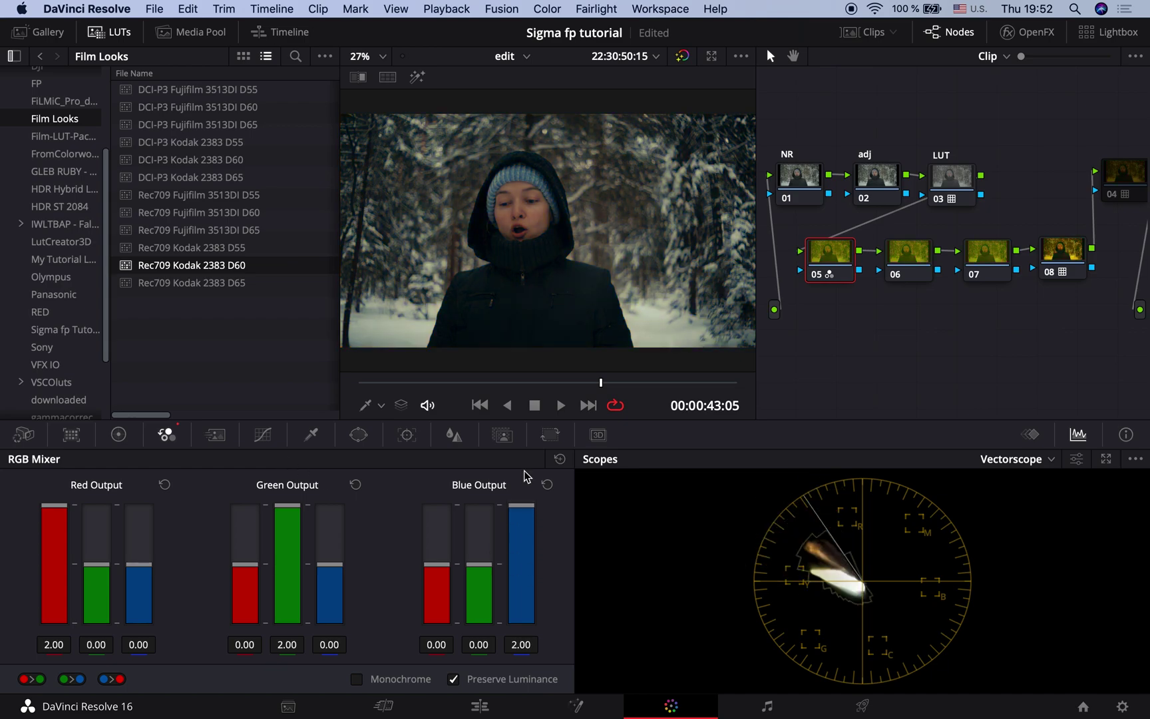
key(super+z)
Set node 02's Shadows to 30 on Color Wheels page 2, with the waveform scope.
click(1058, 459)
click(1050, 503)
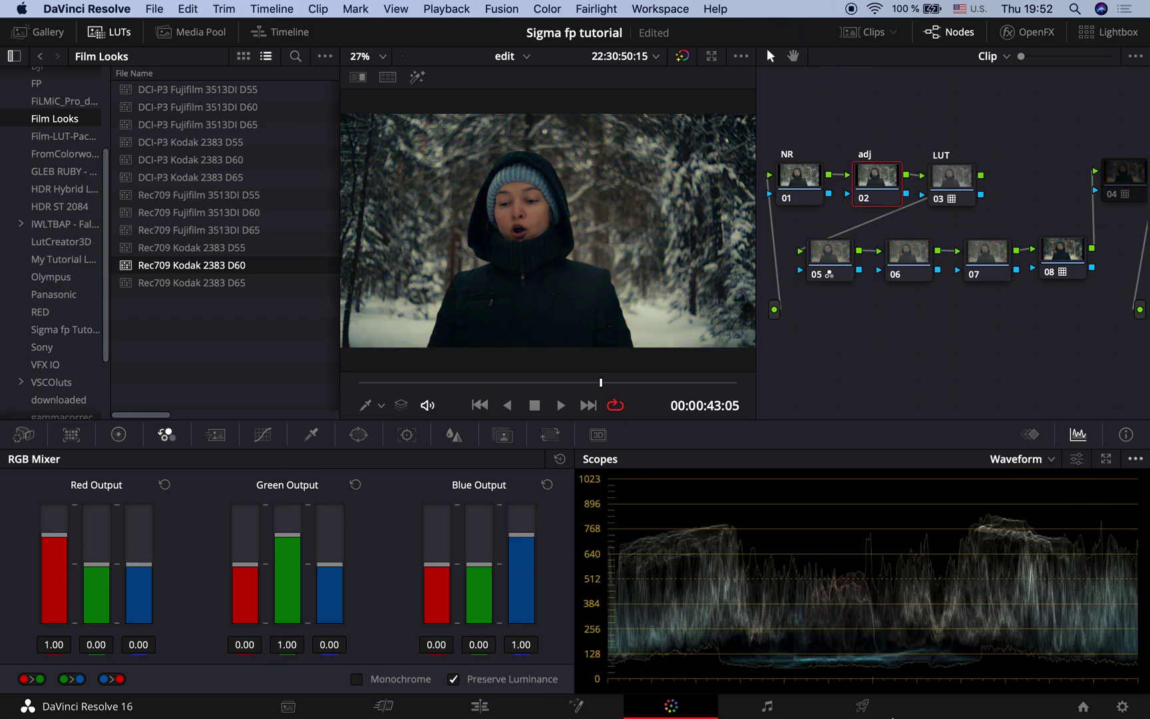
click(118, 434)
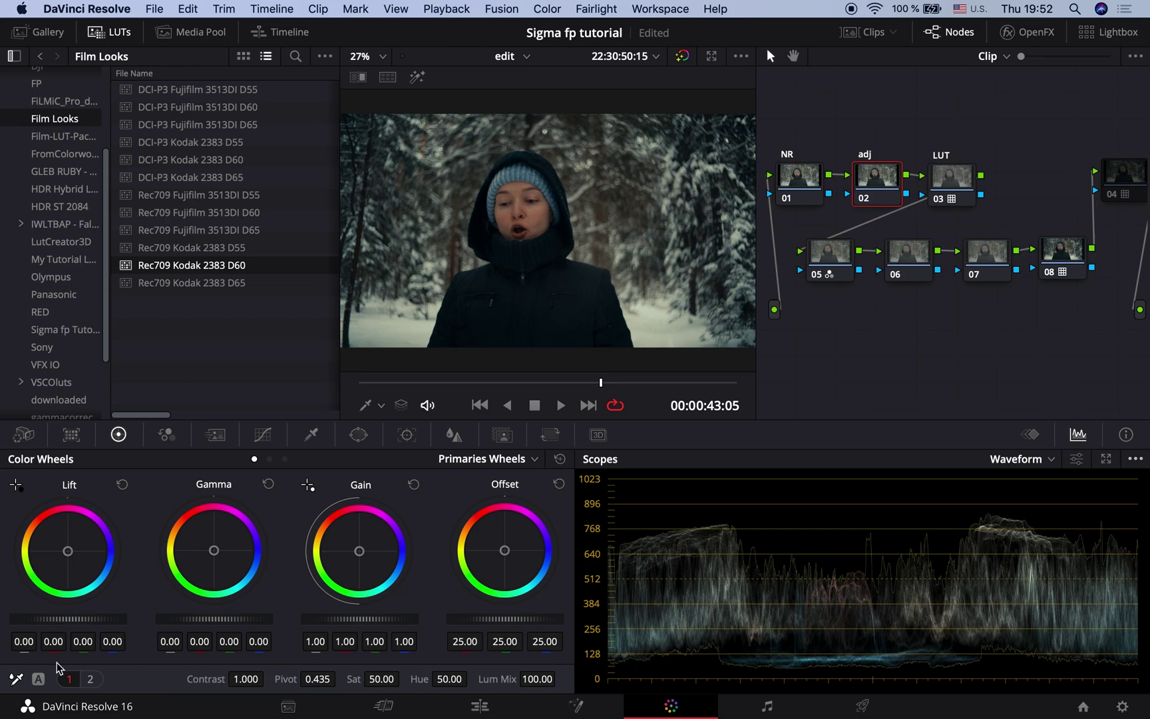
click(90, 678)
click(473, 679)
text(2)
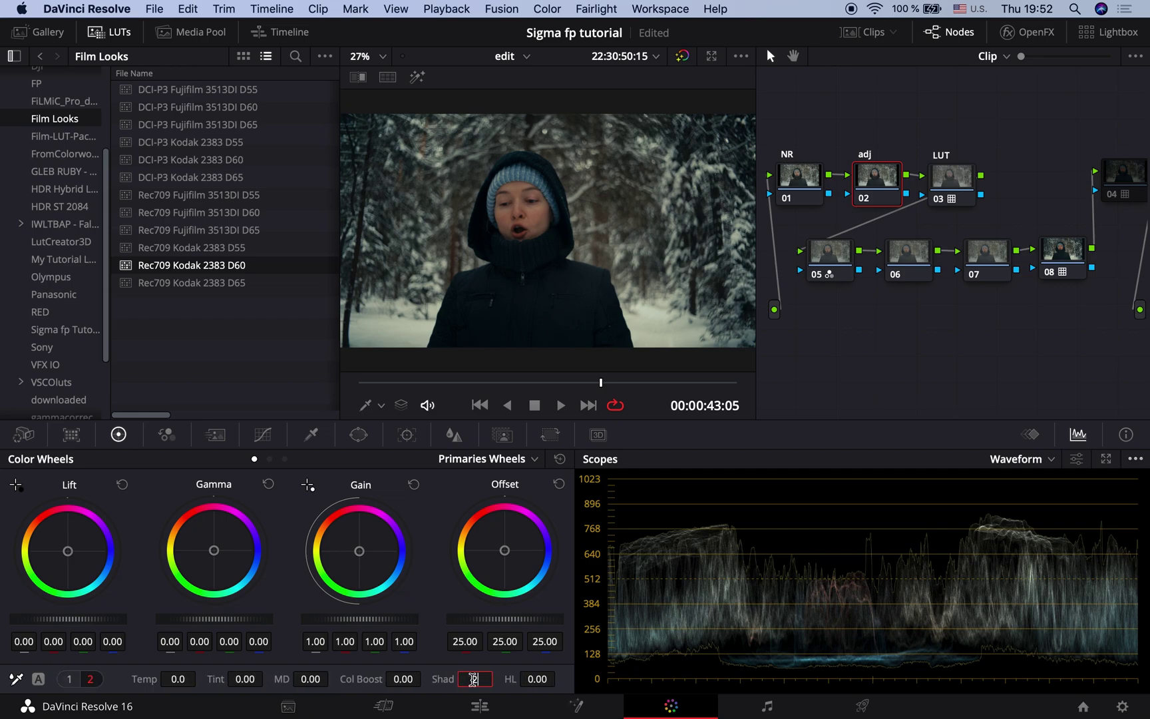
text(5)
key(Return)
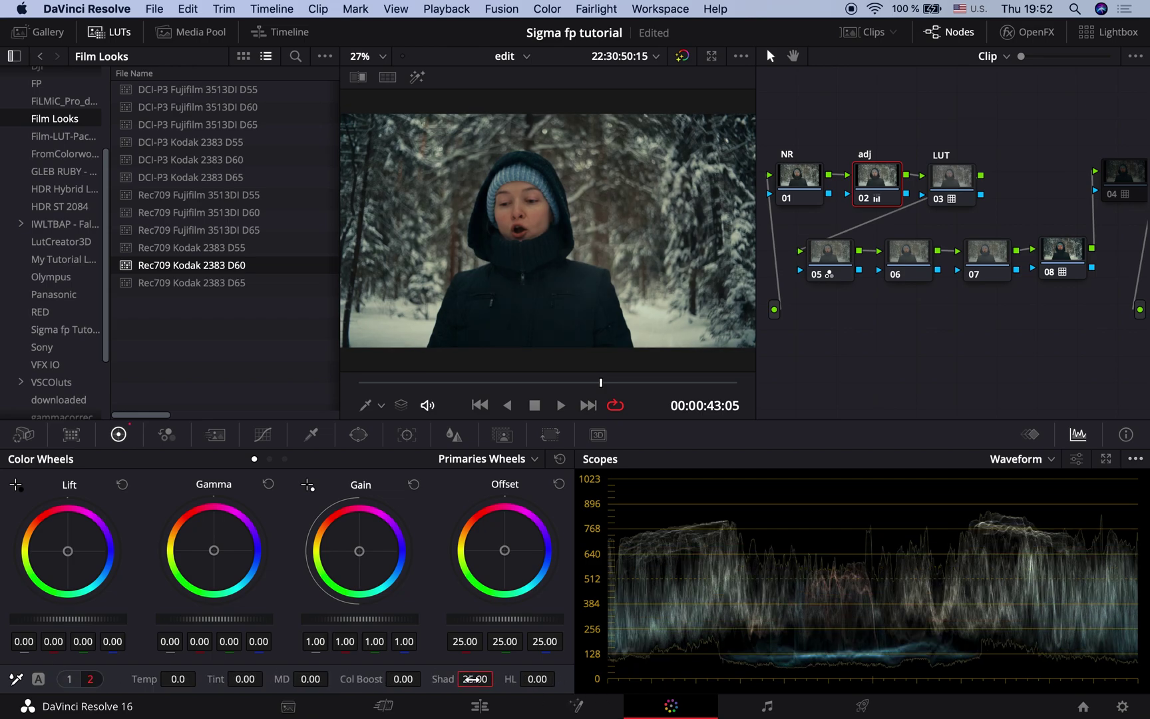
click(473, 679)
text(30)
key(Return)
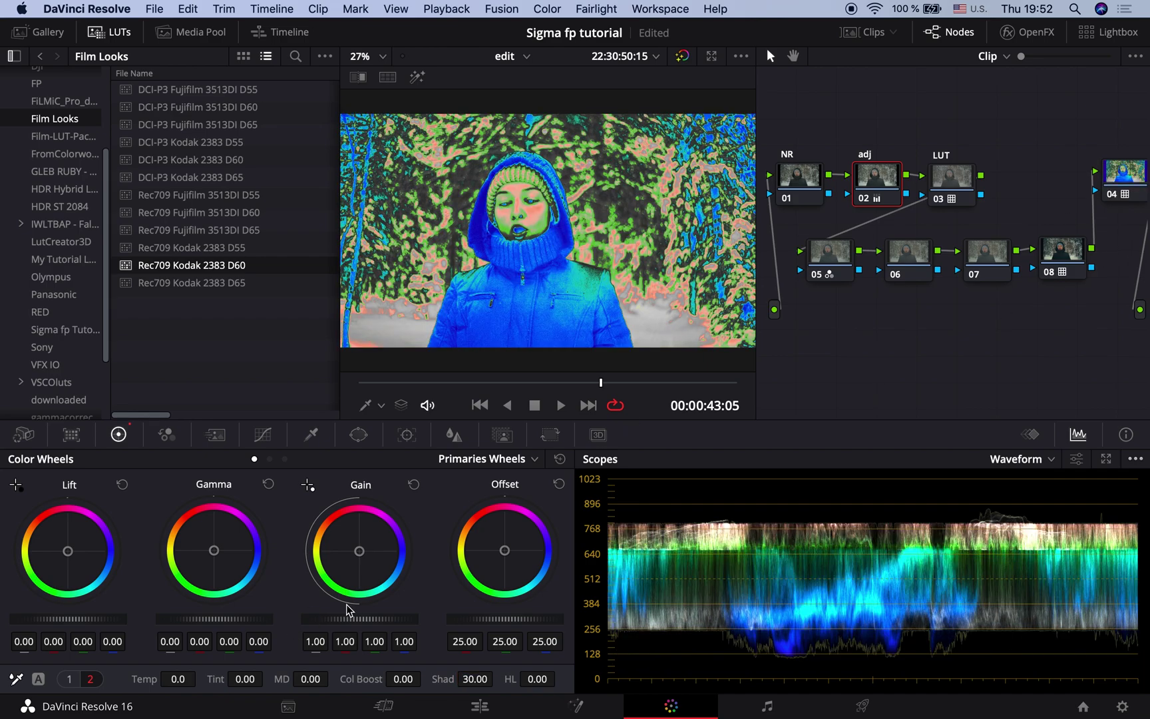
Raise master gain to 1.11 and disable false-colour node 04.
drag(349, 618, 372, 619)
click(1121, 194)
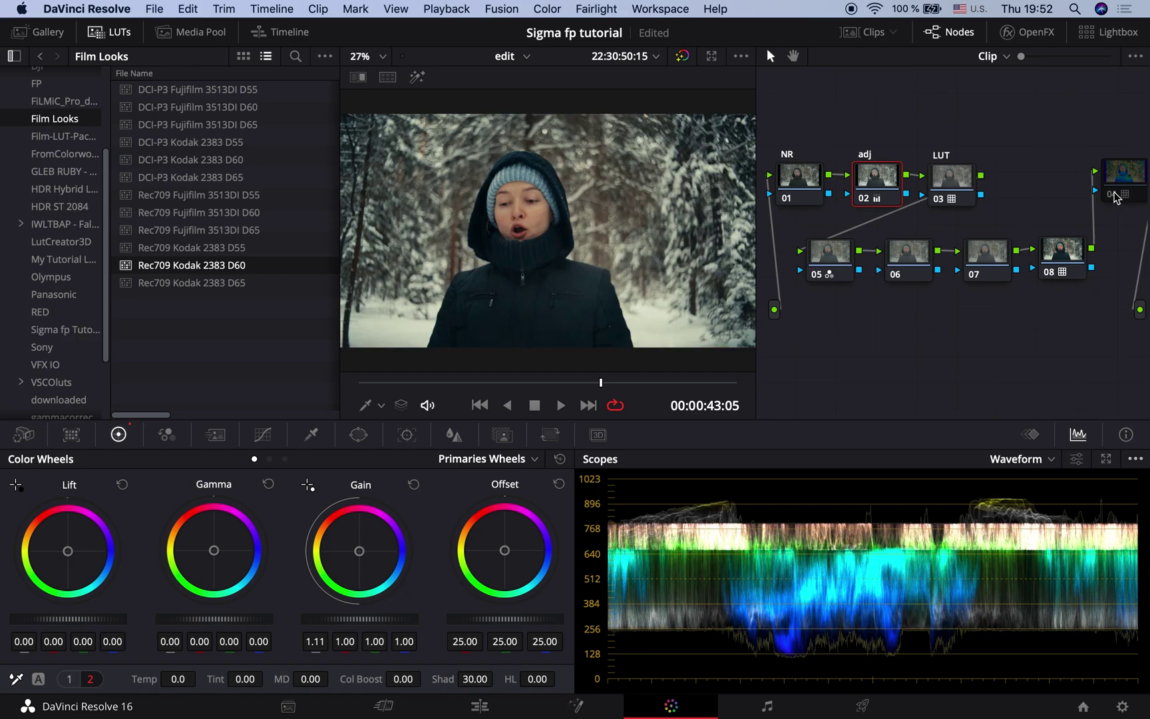
click(400, 382)
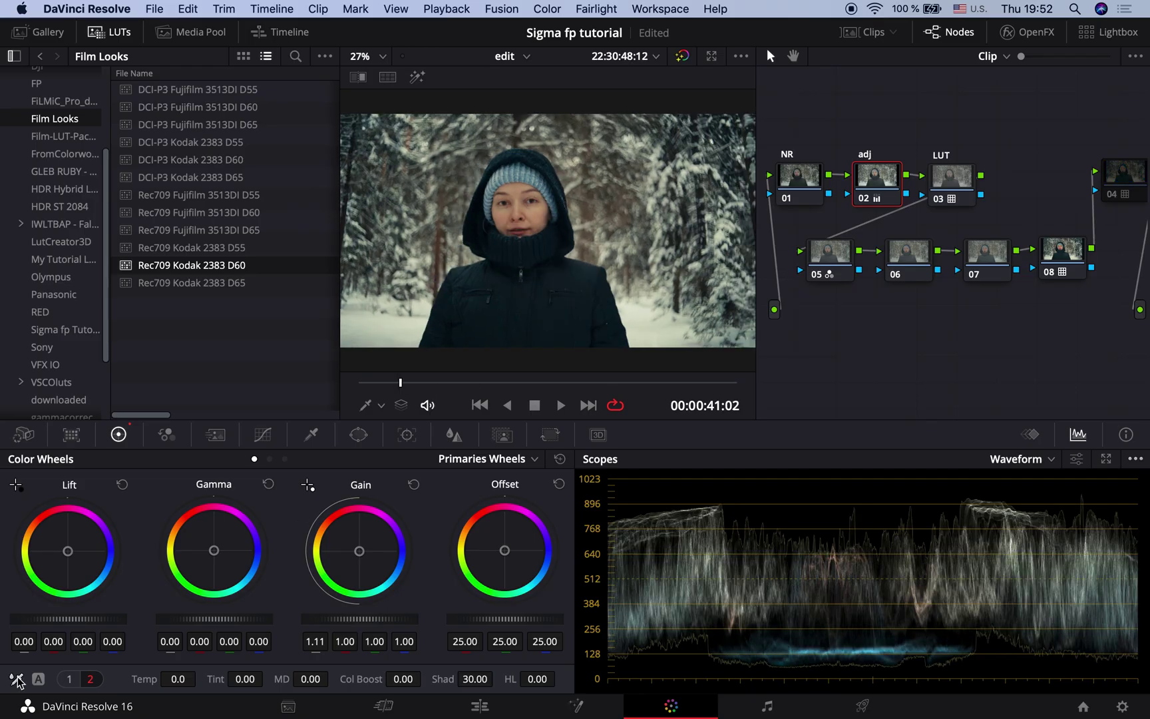
scroll(471, 190, up, 5)
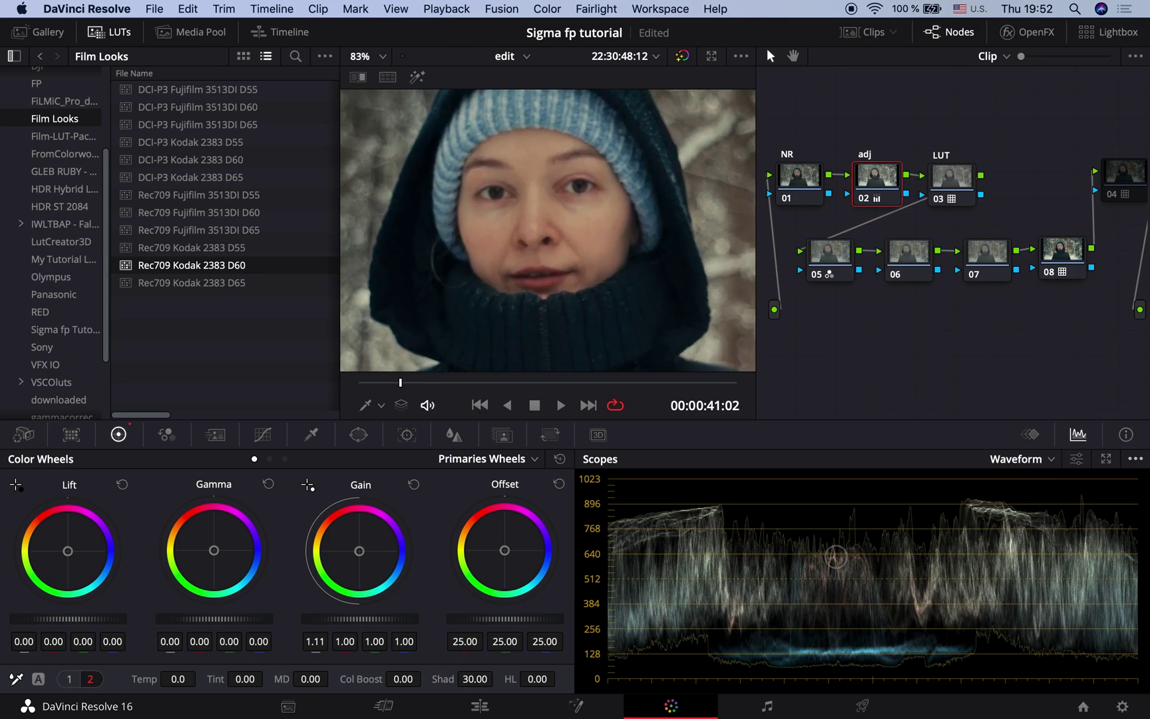
Set midtone detail to 25 on node 06 in the Color Wheels.
scroll(620, 259, down, 5)
click(920, 257)
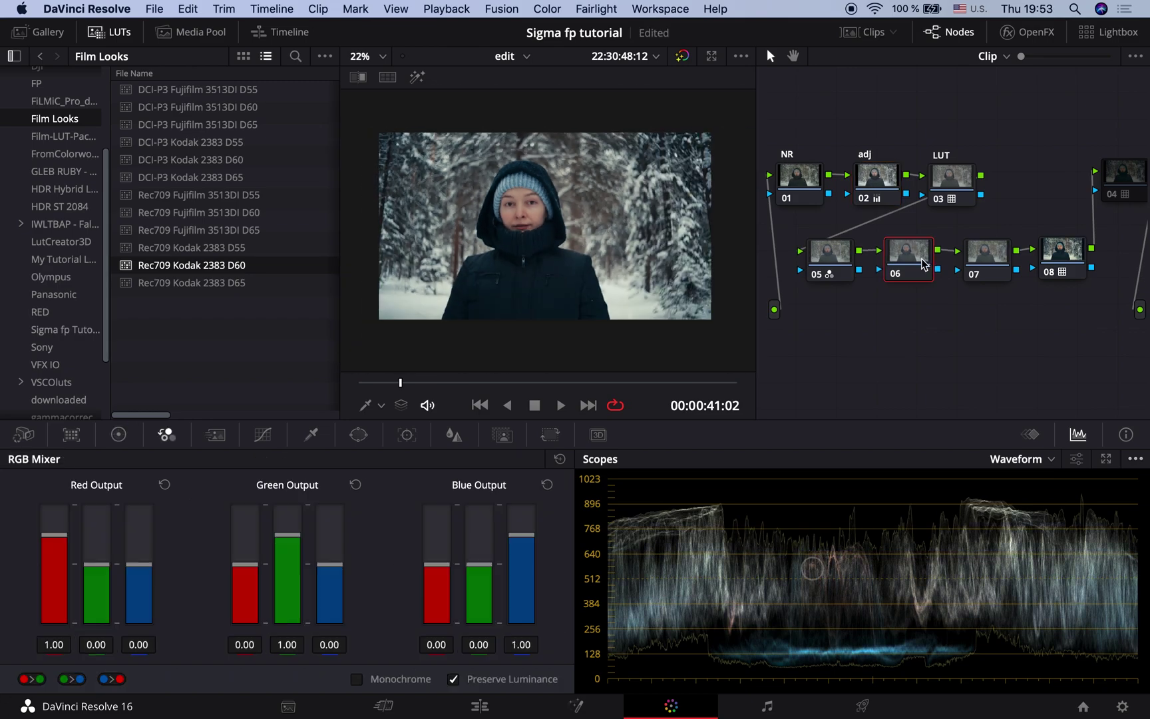
drag(920, 259, 917, 260)
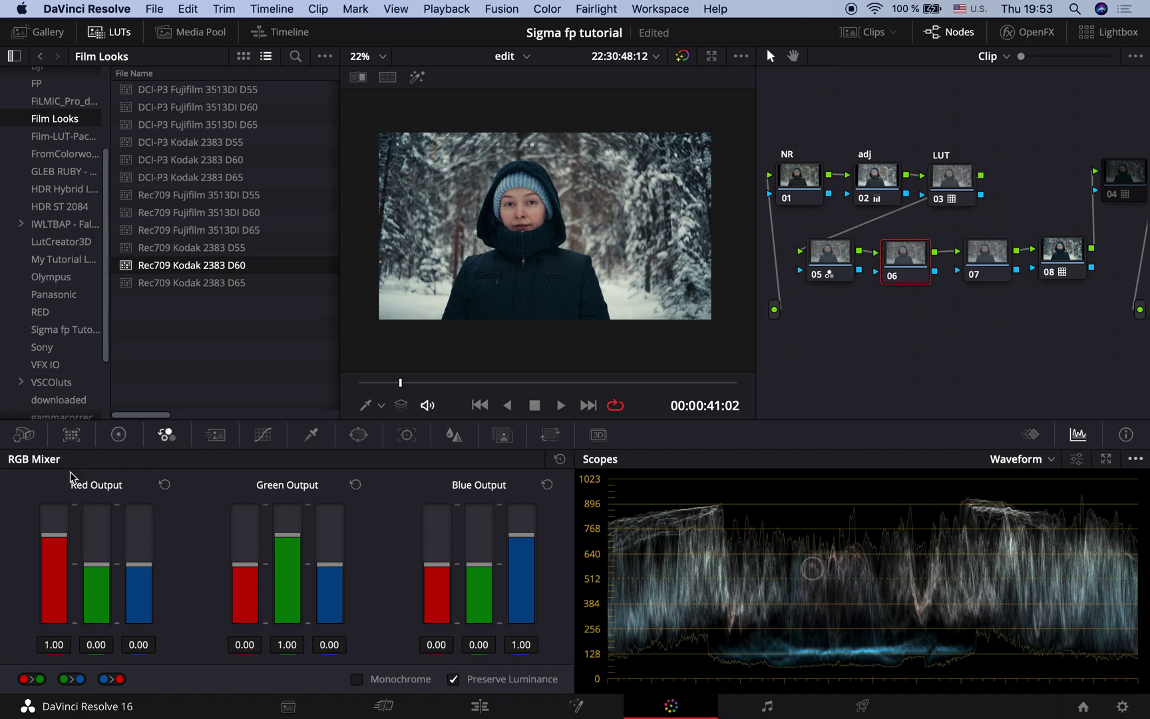
click(121, 437)
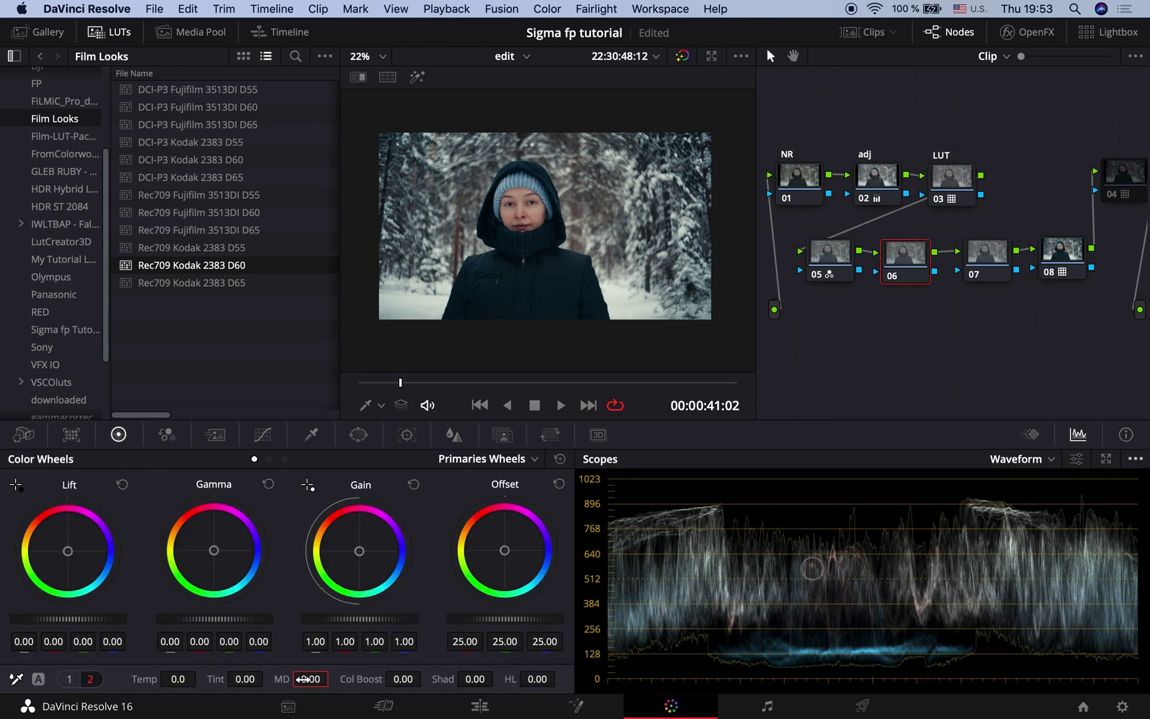
drag(306, 679, 303, 679)
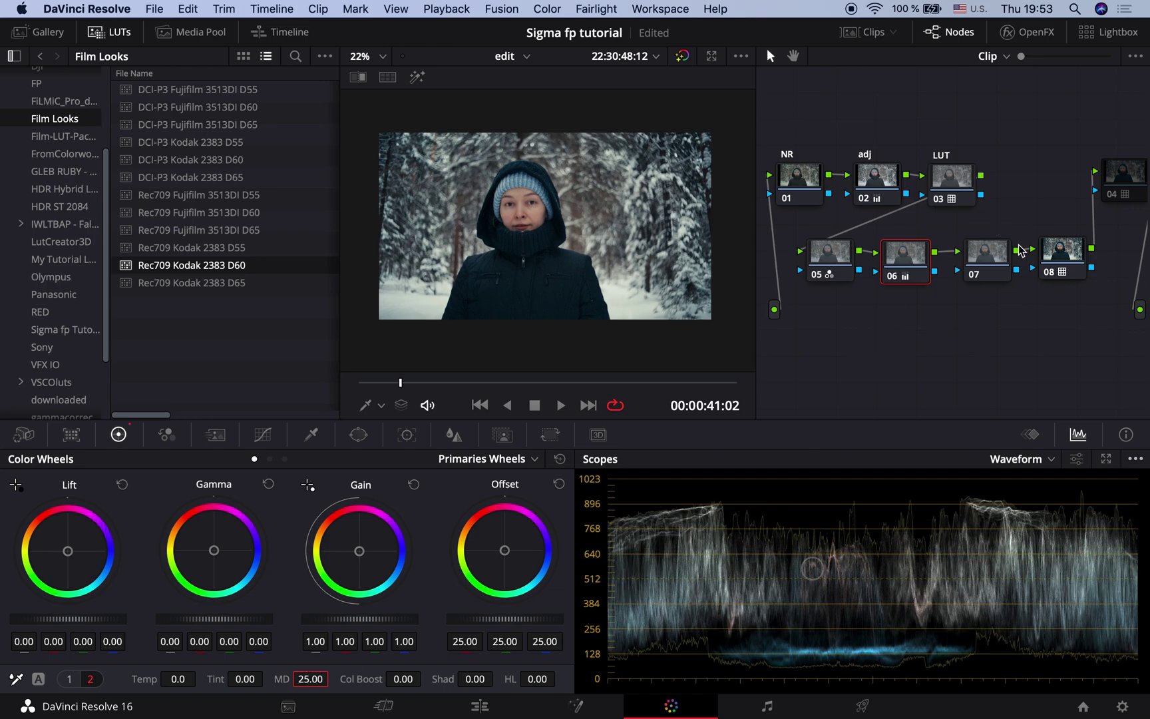
Sharpen node 07 with Blur Radius 0.44 and Scaling 0.30.
click(982, 255)
drag(982, 256, 975, 256)
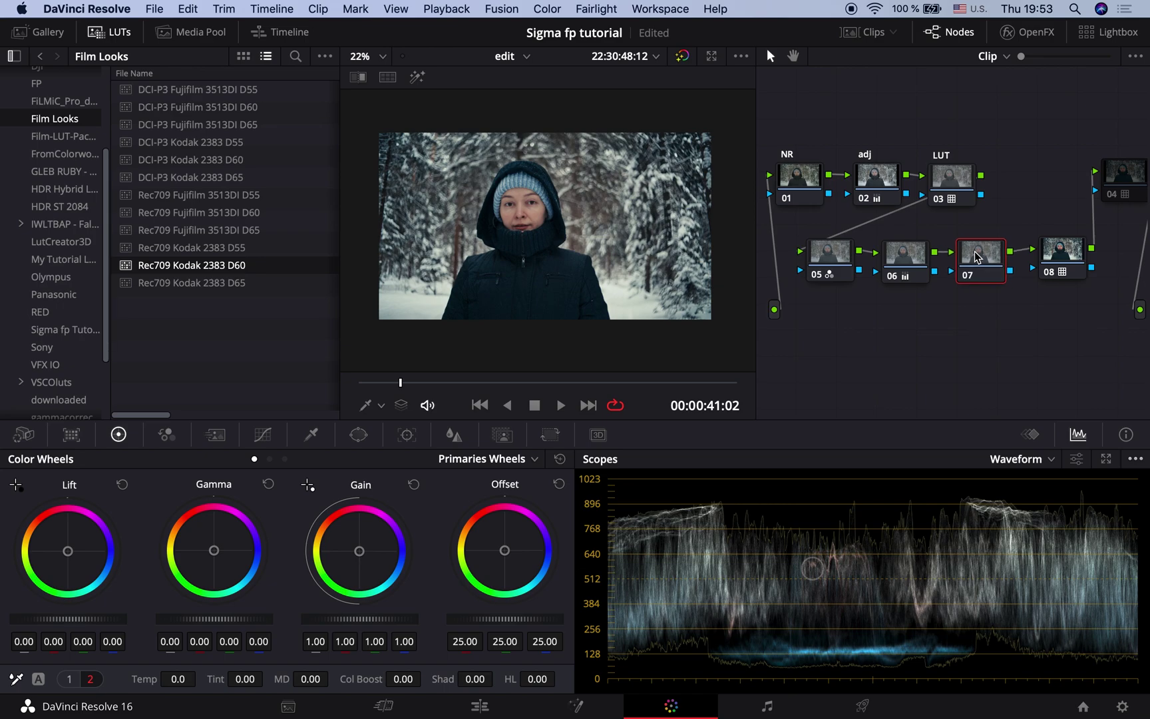
click(454, 434)
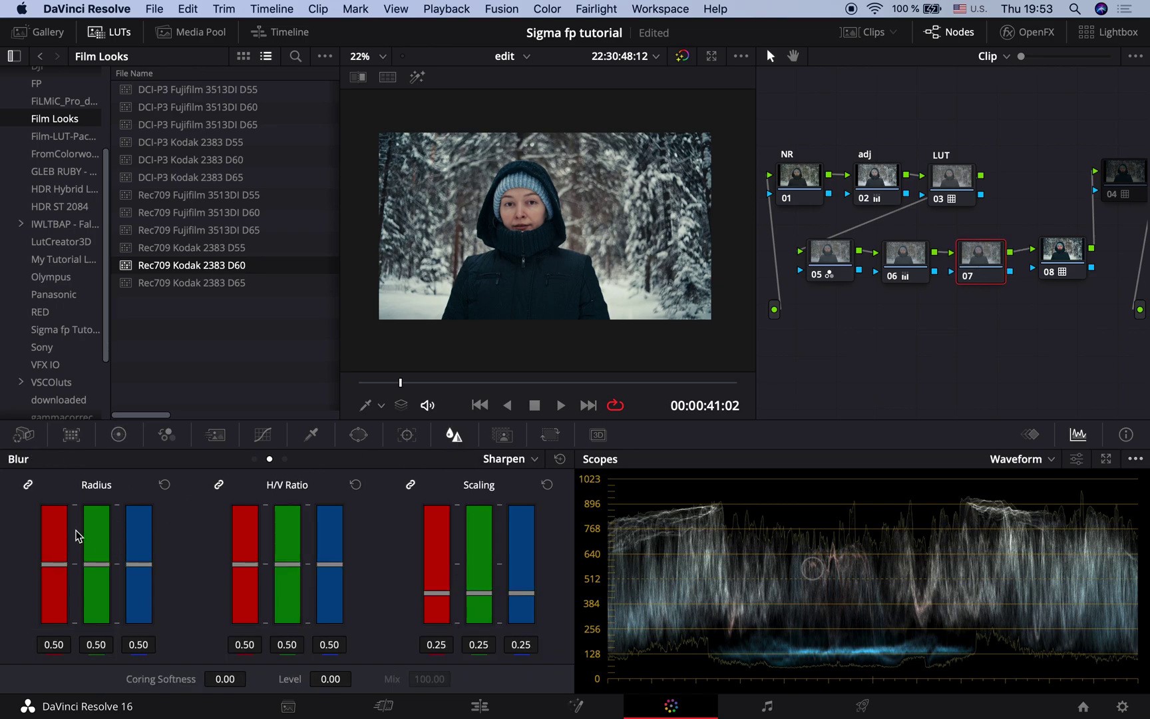
drag(96, 576, 97, 579)
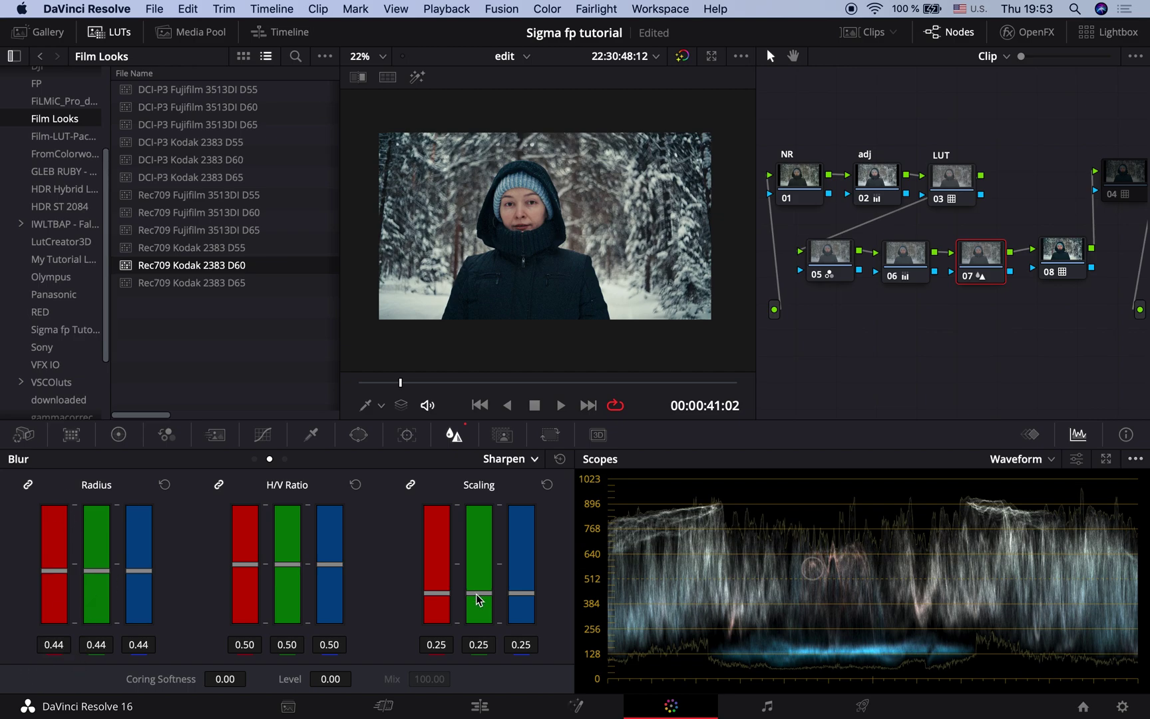
drag(476, 593, 479, 599)
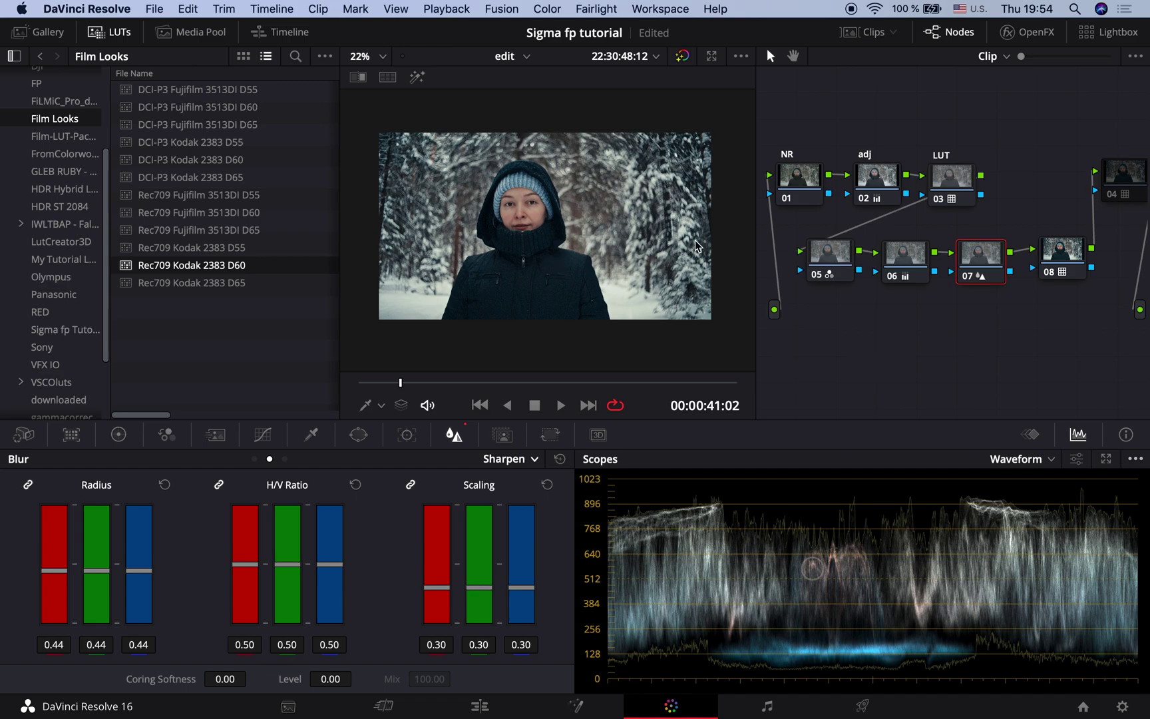
drag(1070, 255, 1064, 265)
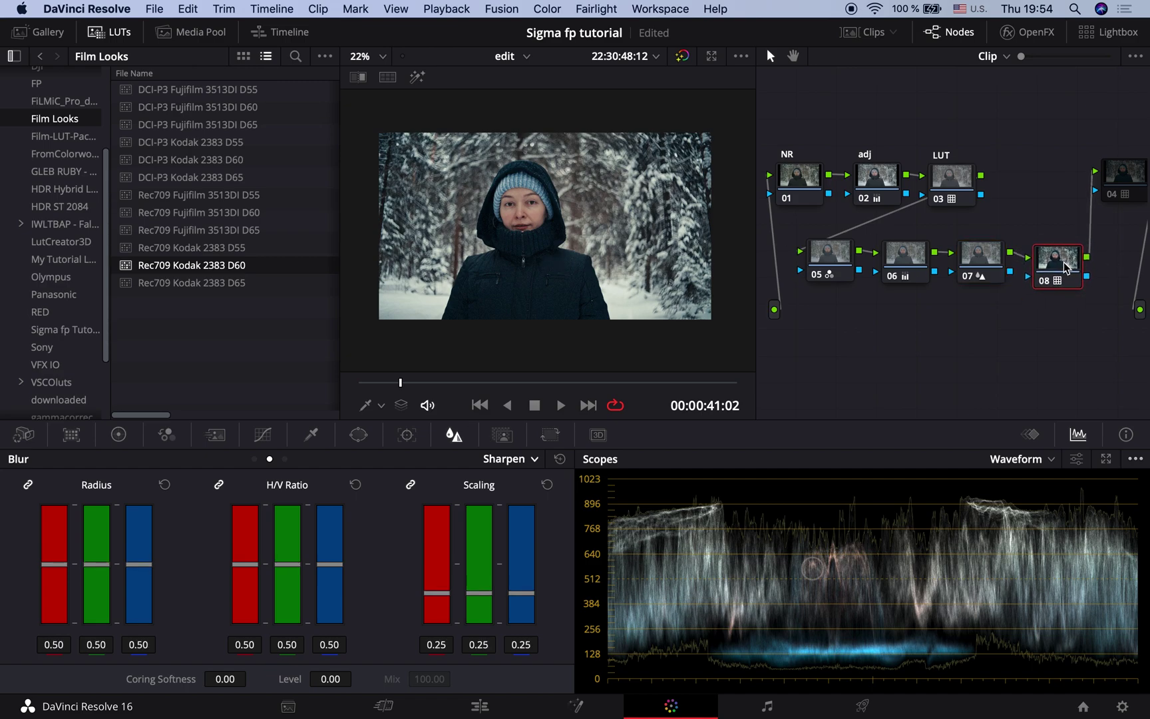
Add node 09 and apply a LUT to it.
key(alt+s)
drag(806, 320, 849, 332)
double_click(155, 176)
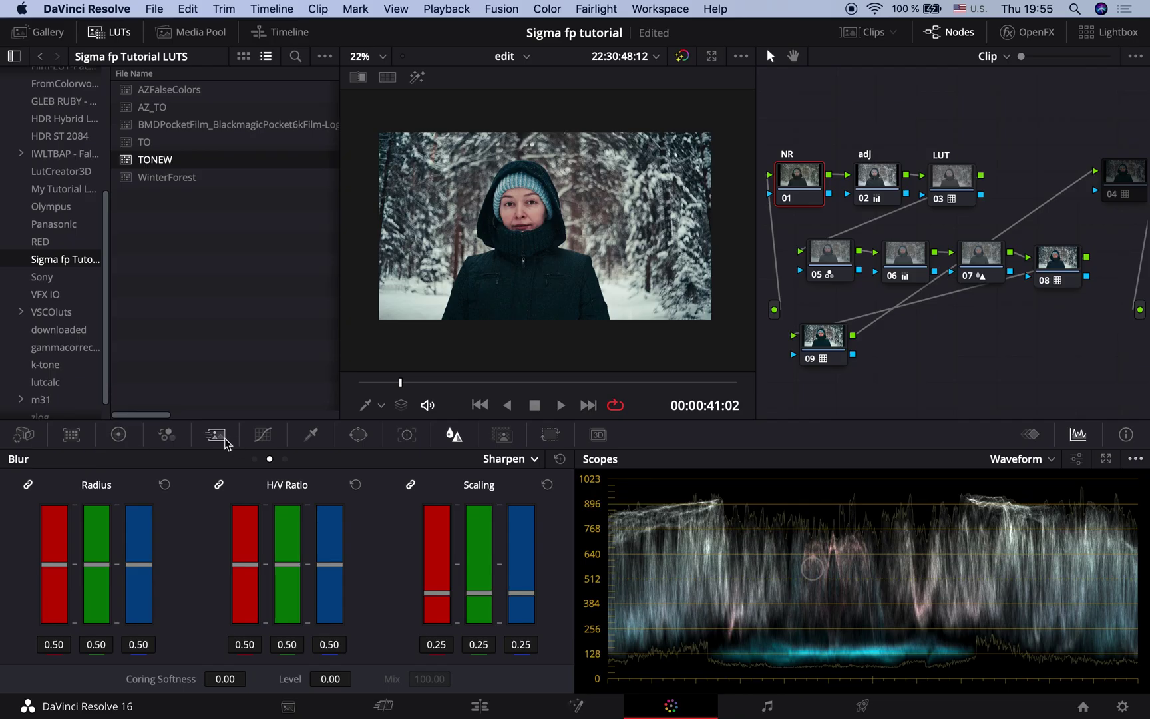
Give node 01 noise reduction: Motion Range Small, luma 1.0, chroma 20 temporal and spatial.
click(217, 441)
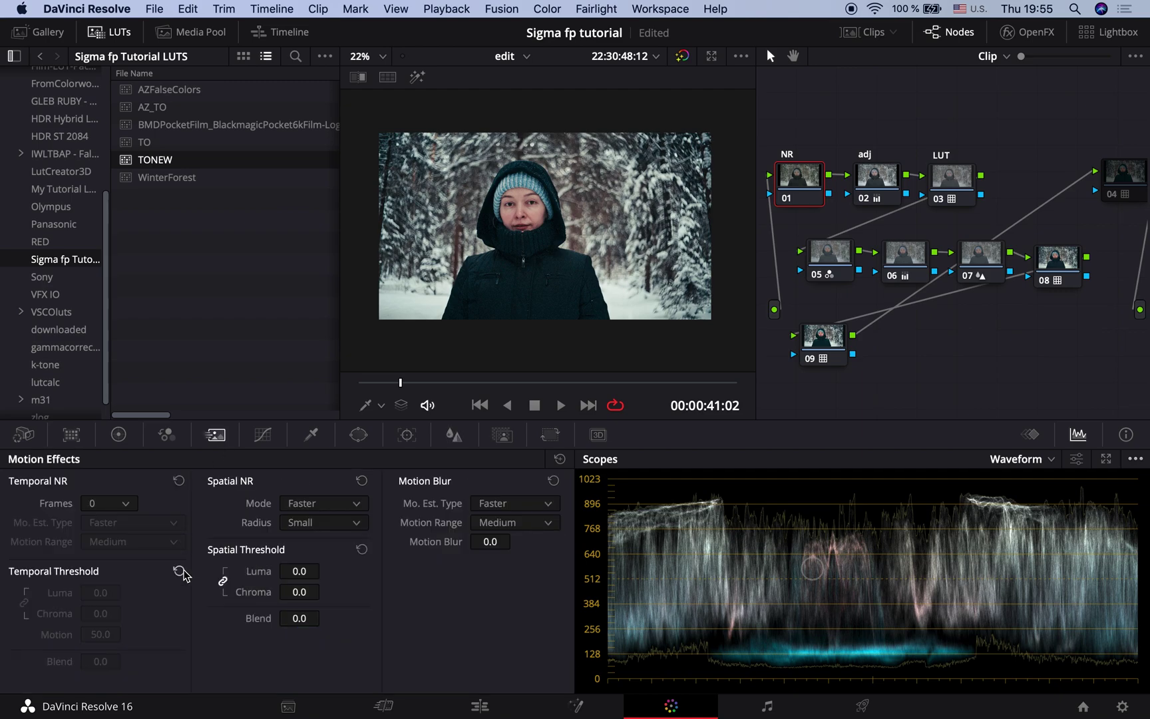
click(157, 541)
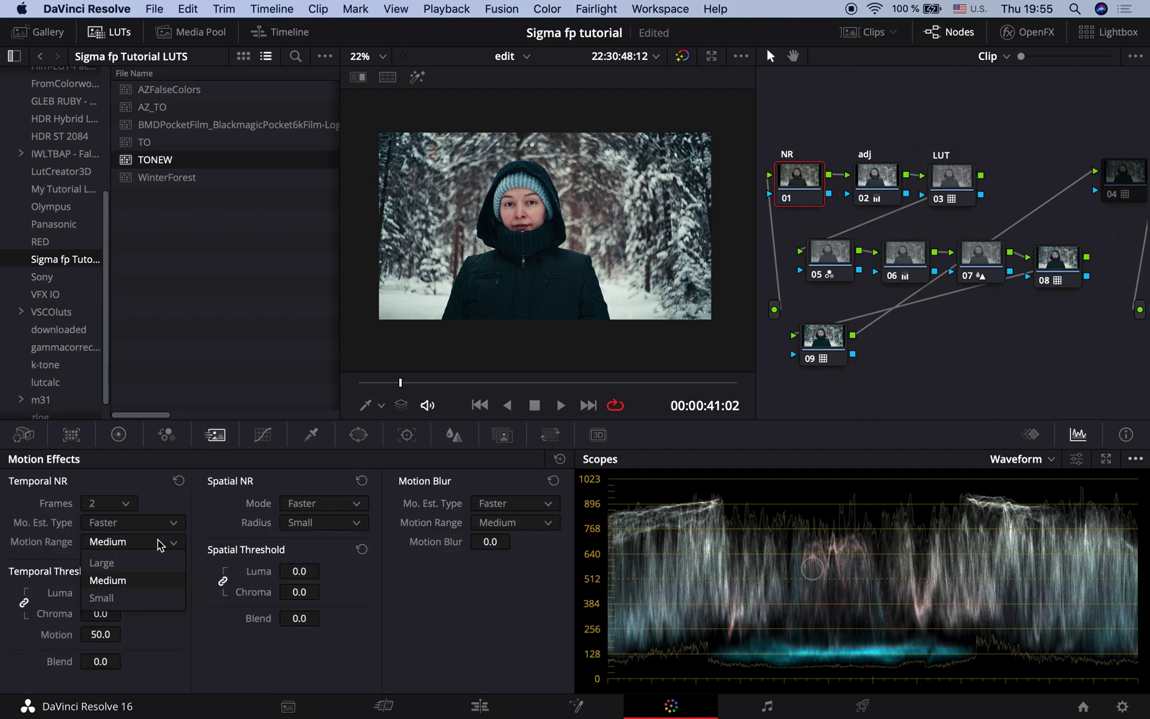
click(100, 597)
drag(98, 592, 105, 593)
click(100, 613)
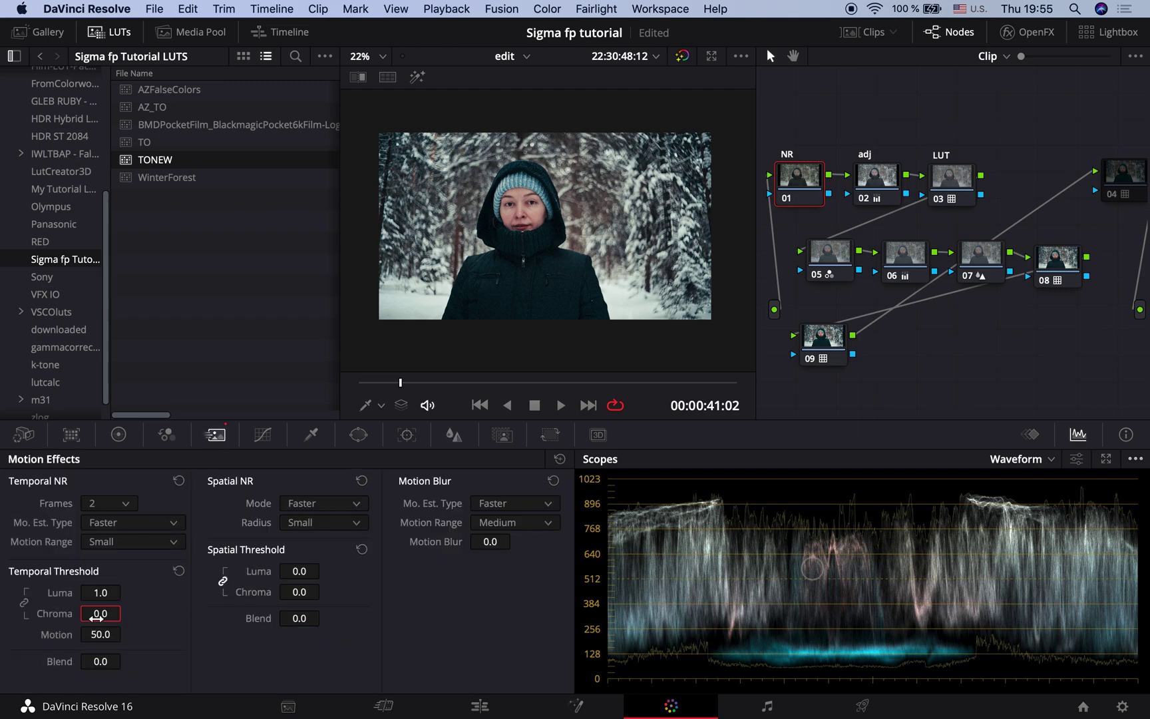
text(20)
click(299, 570)
text(1)
click(300, 591)
text(20)
key(Return)
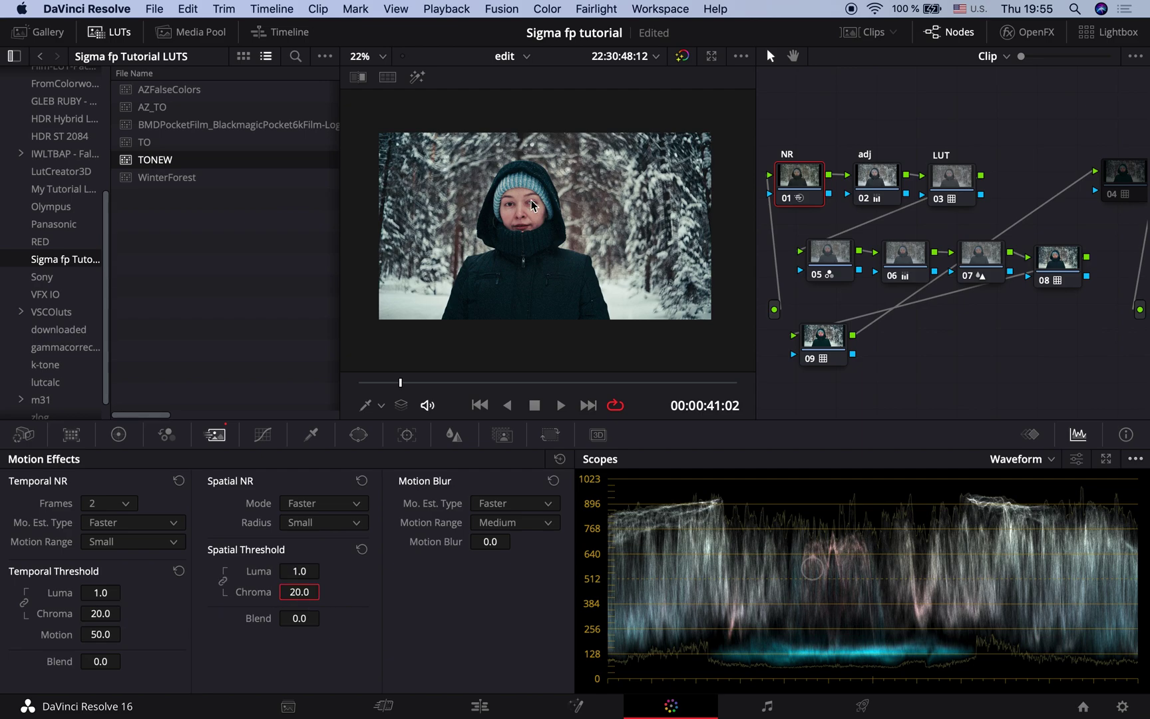
key(shift+apostrophe)
click(118, 434)
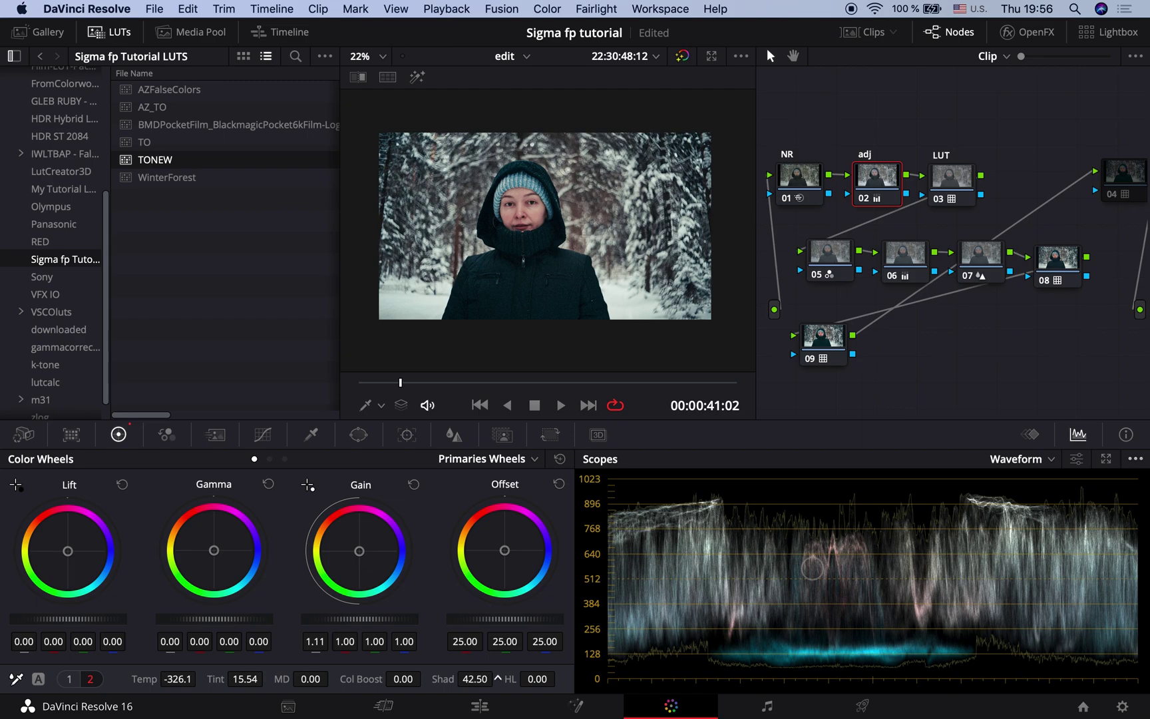
Scrub node 02's Shadows from 42.50 up to 43.50.
drag(498, 678, 504, 678)
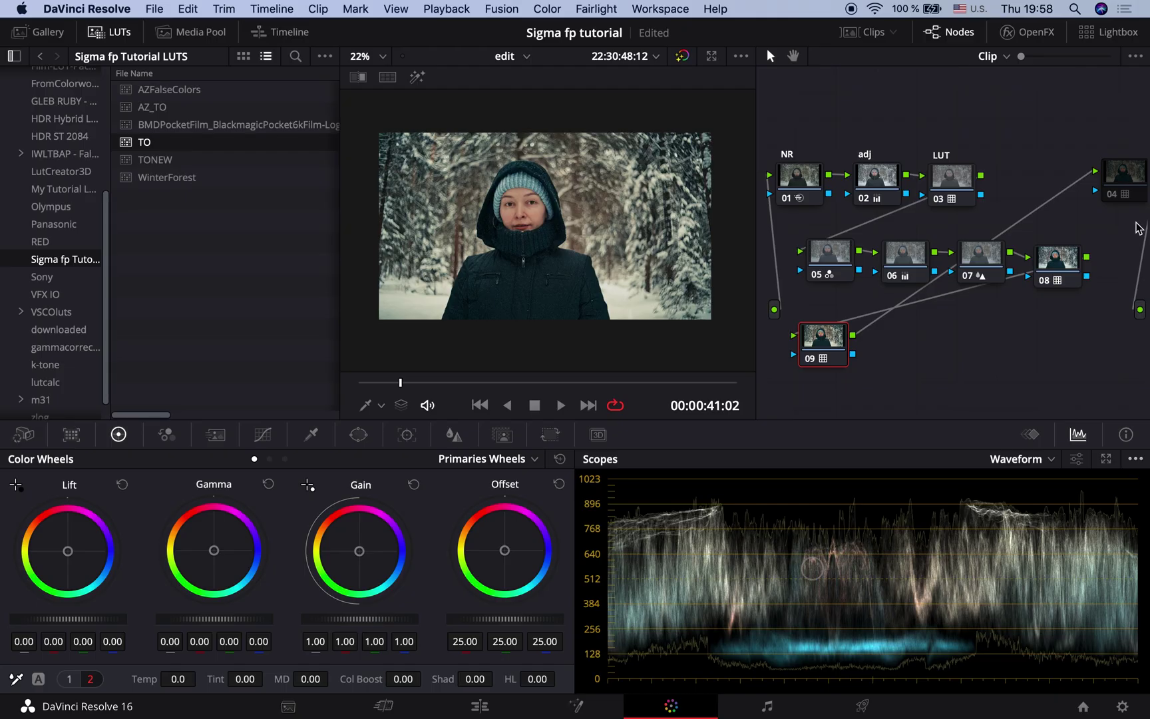
Move node 04 below node 08, place node 09 beside it, and nudge node 04 left.
drag(1113, 195, 1058, 345)
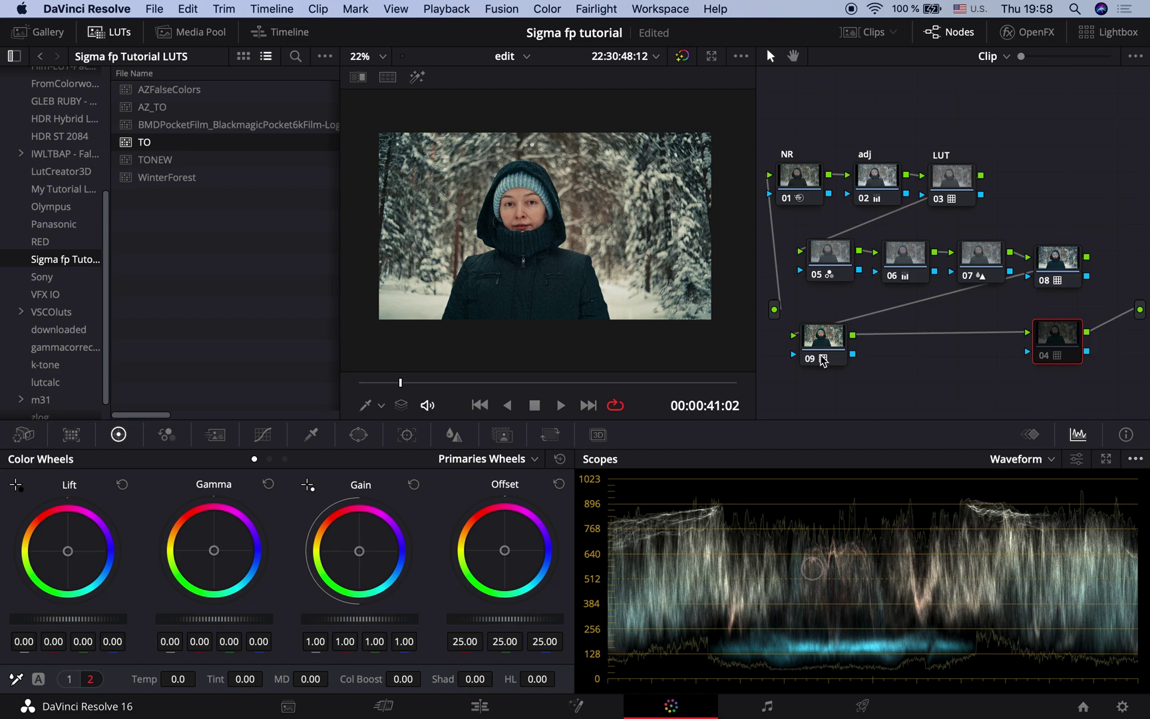
drag(834, 346, 966, 346)
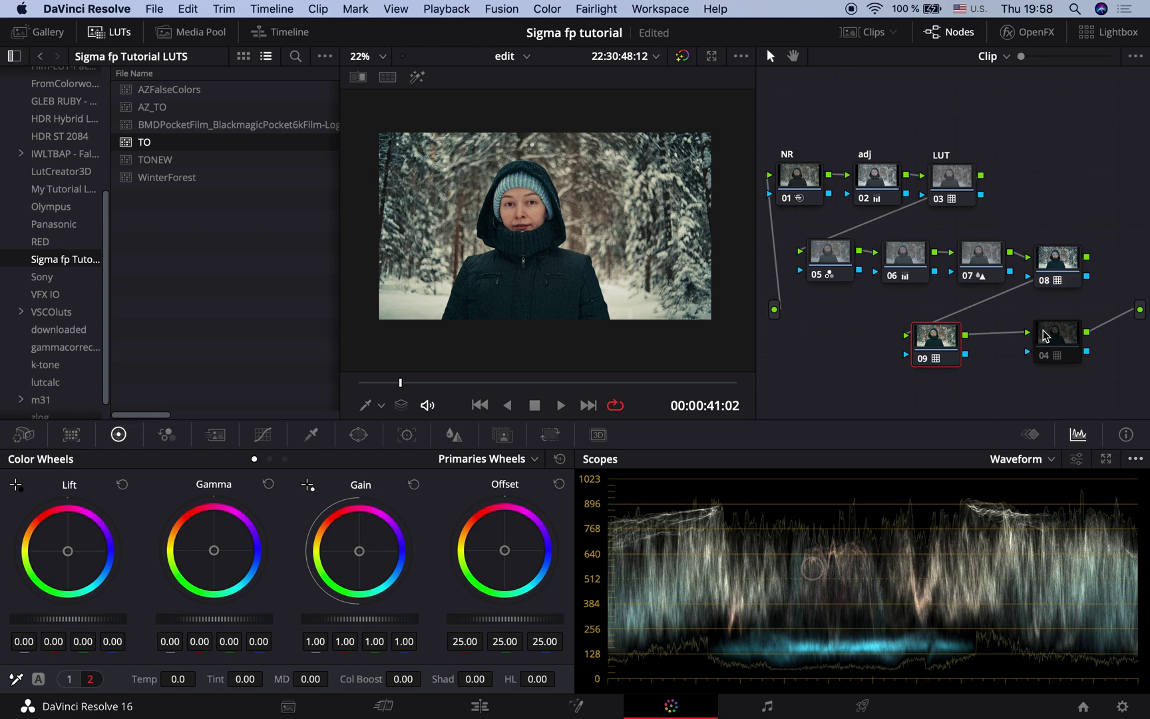
drag(1048, 338, 1031, 337)
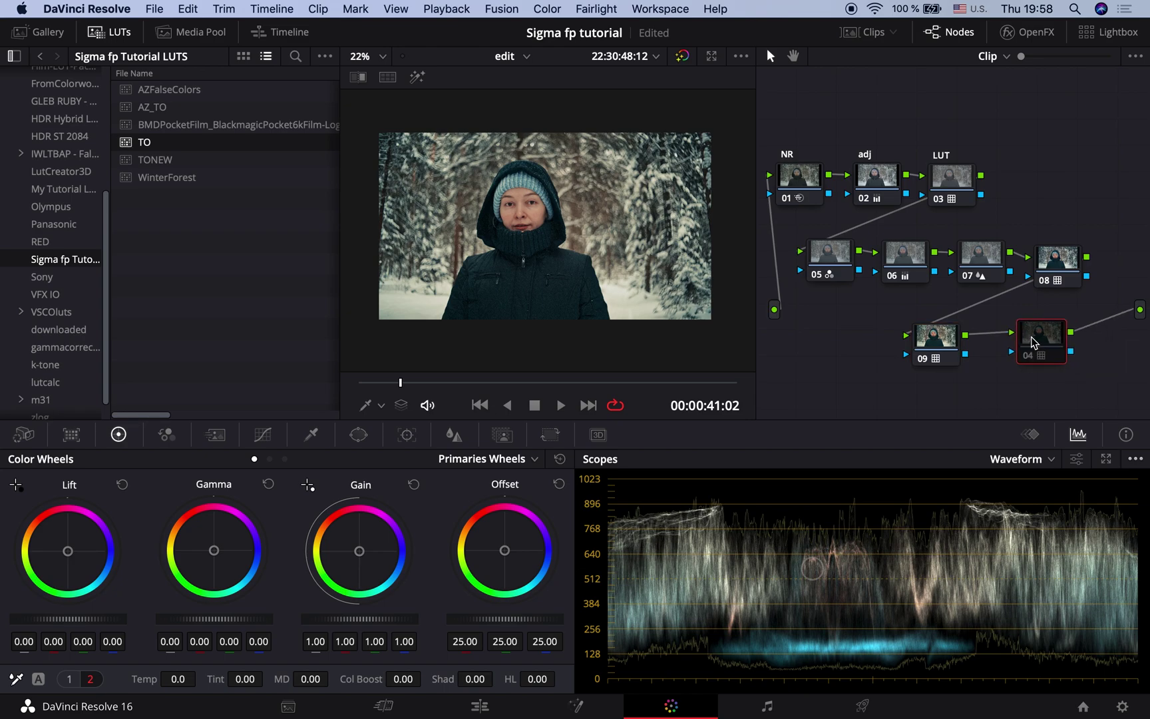